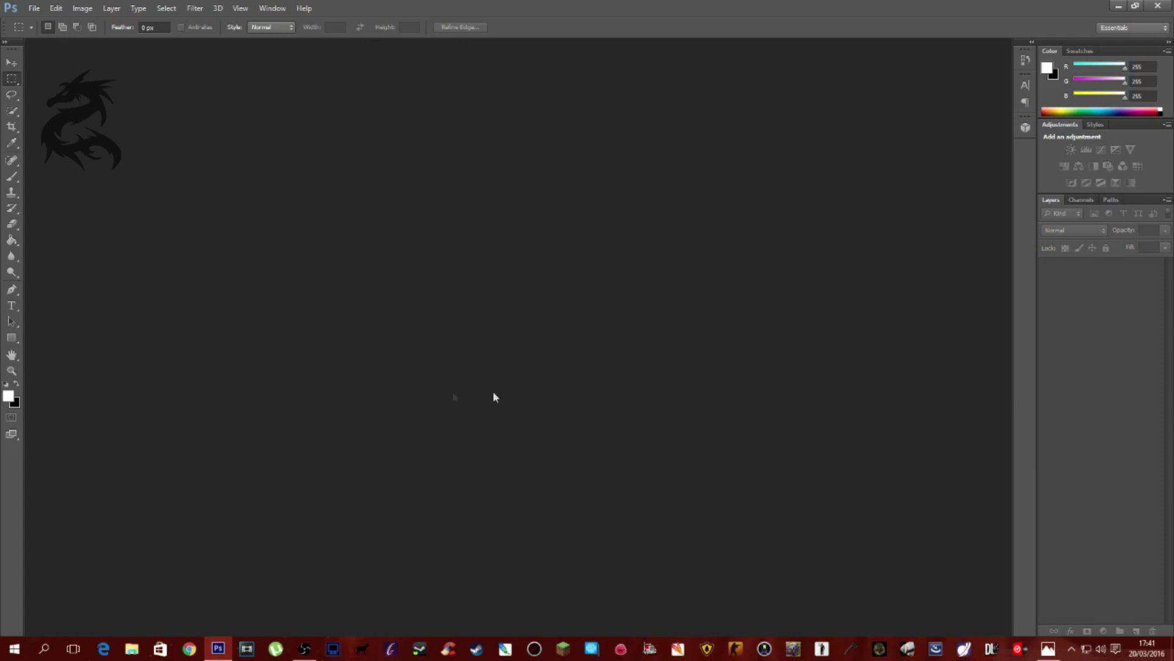
- Bring the finished 'New awesome banner.jpg' example back up in Photos over Photoshop
click(1048, 648)
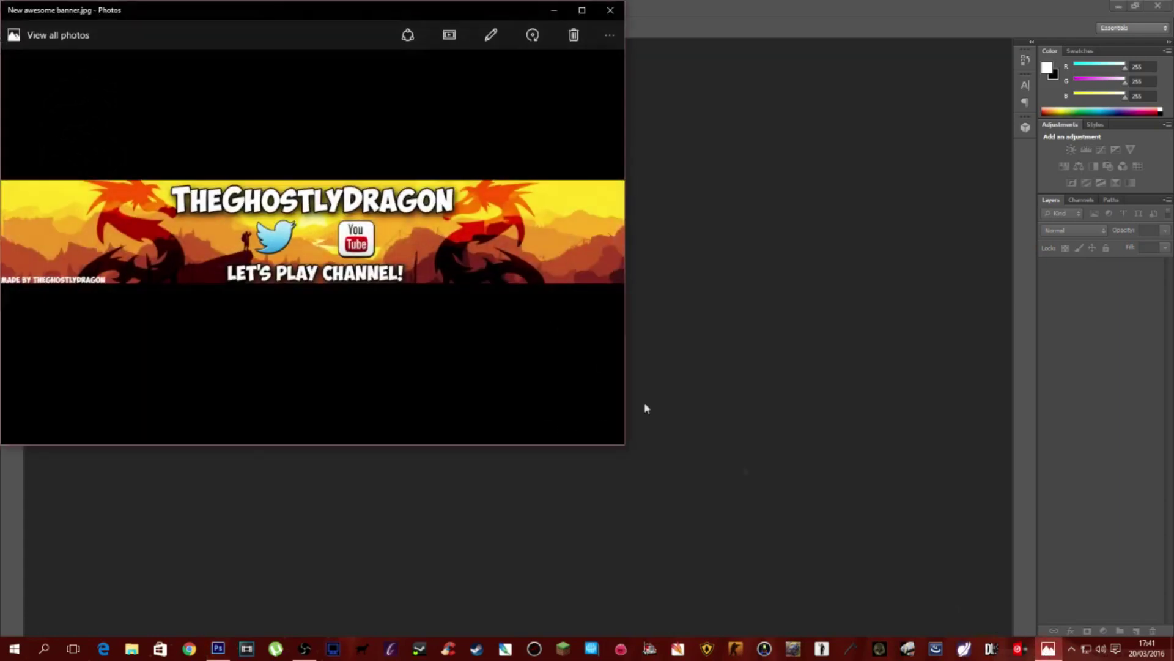
- Move the Photos example banner window down the screen and minimise it to the taskbar
drag(222, 19, 400, 118)
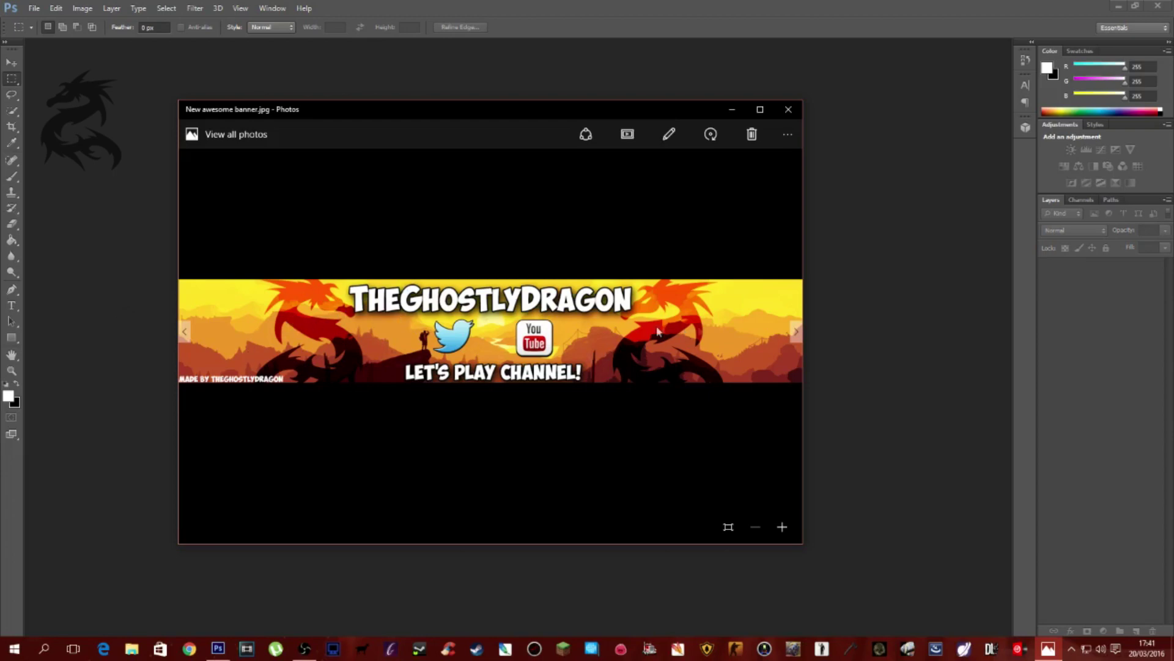
drag(459, 105, 525, 127)
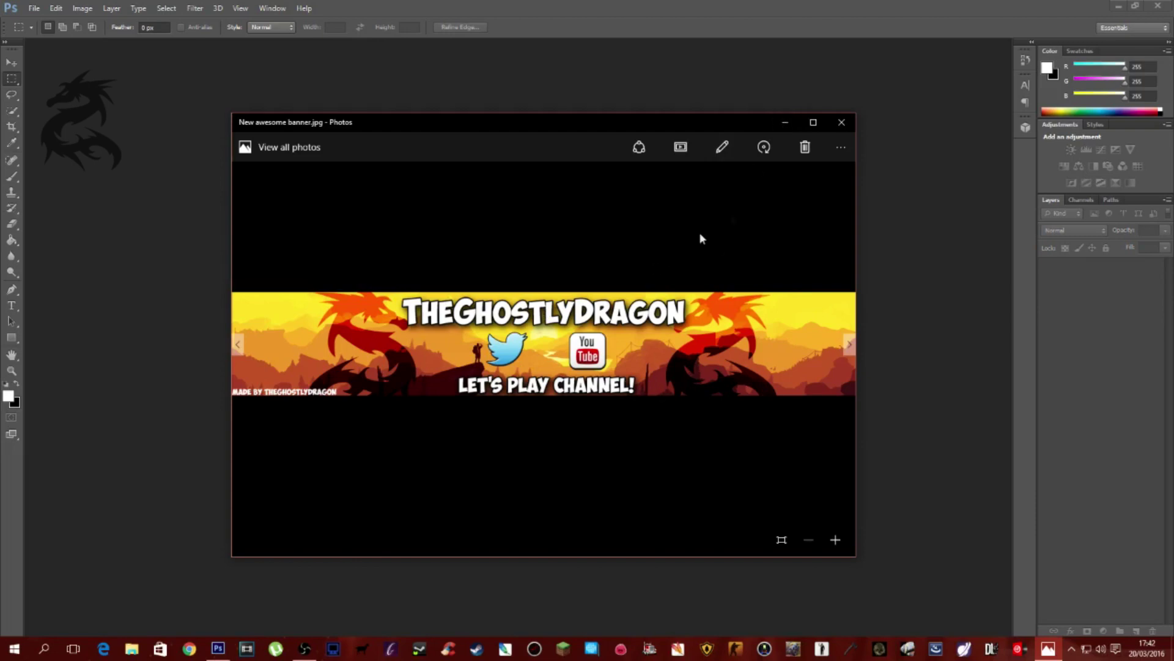
drag(776, 131, 769, 172)
click(774, 166)
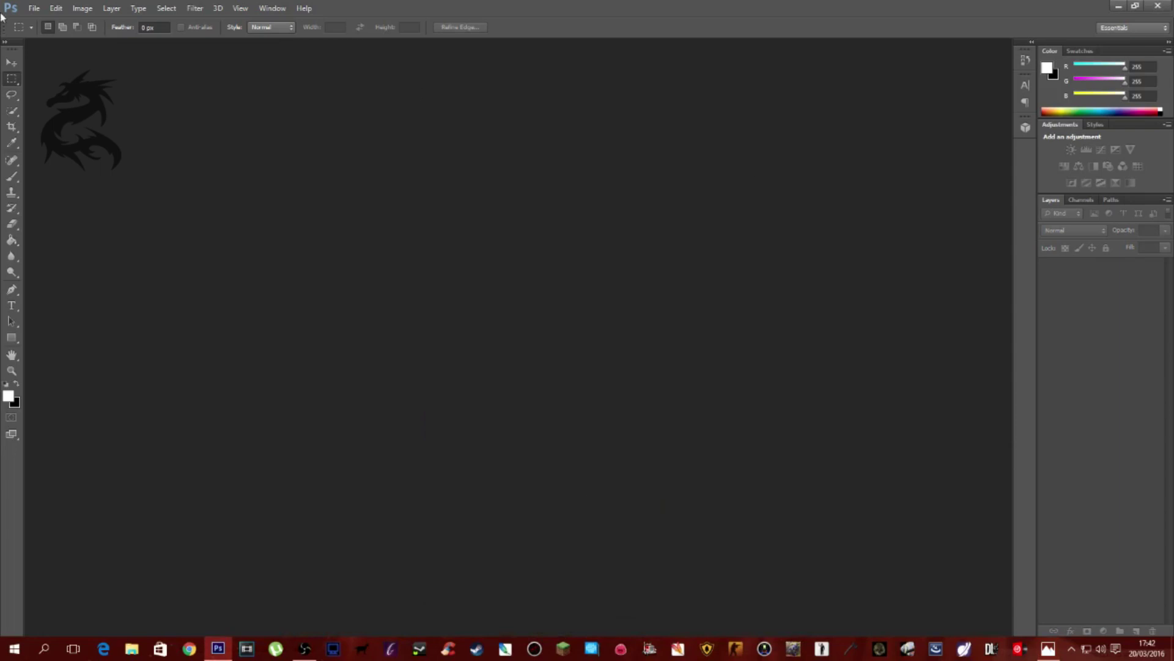
- Start a new document and set its width to 2560 pixels
click(31, 9)
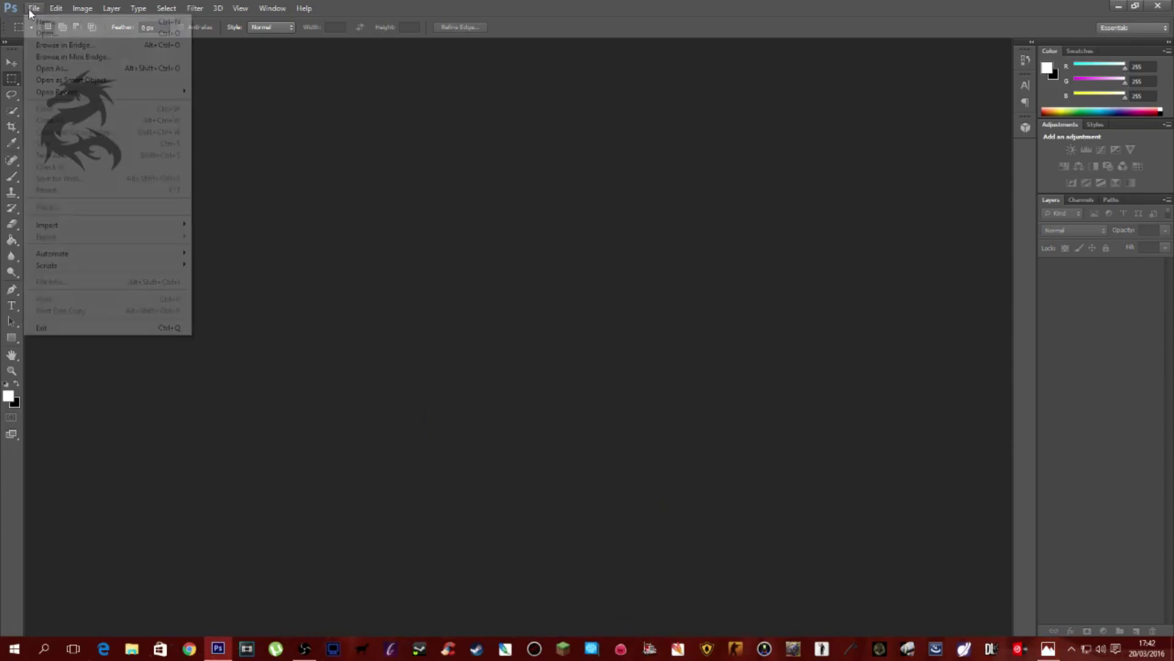
mouse_move(56, 9)
click(377, 239)
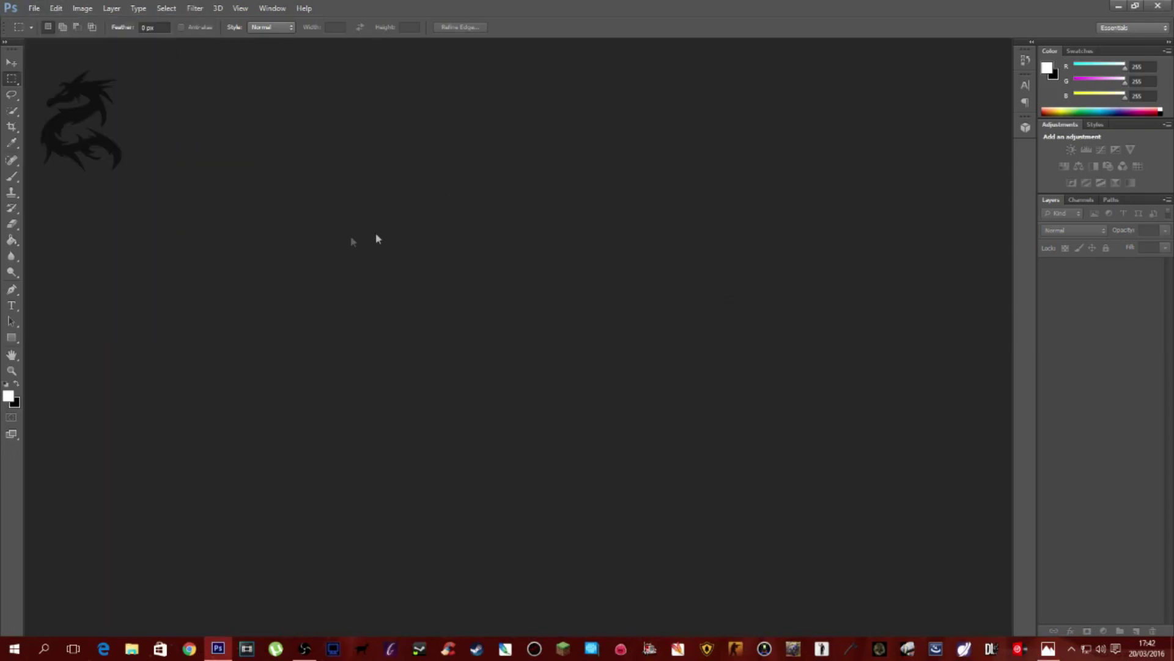
click(36, 9)
mouse_move(59, 7)
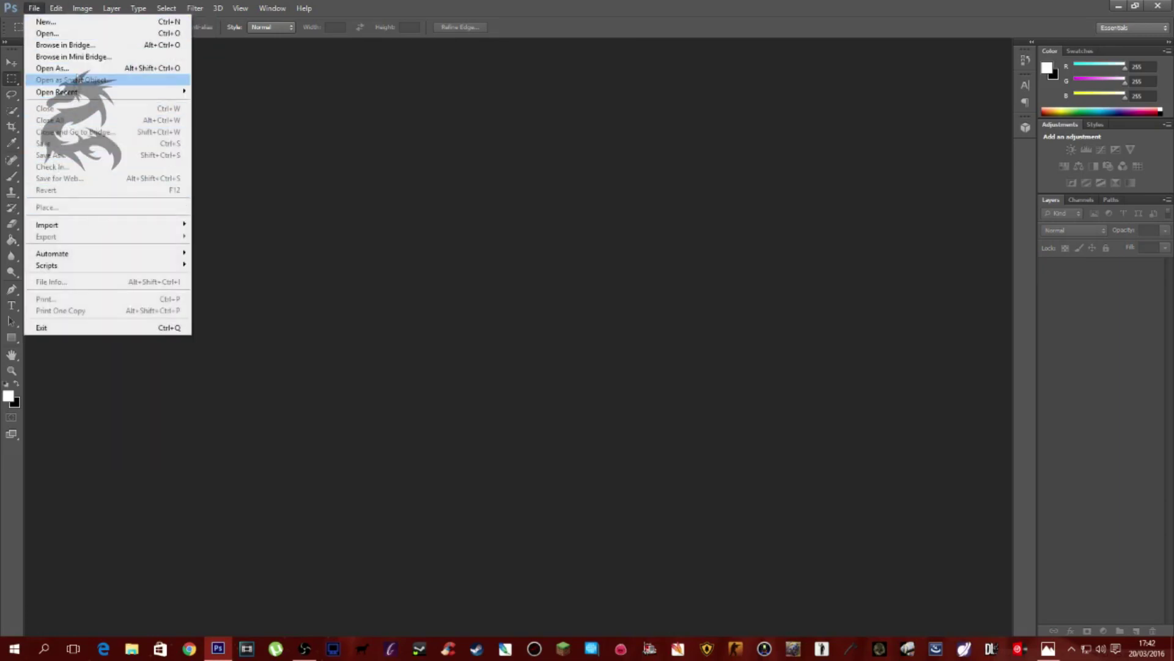
click(49, 23)
key(Tab)
key(Tab)
key(BackSpace)
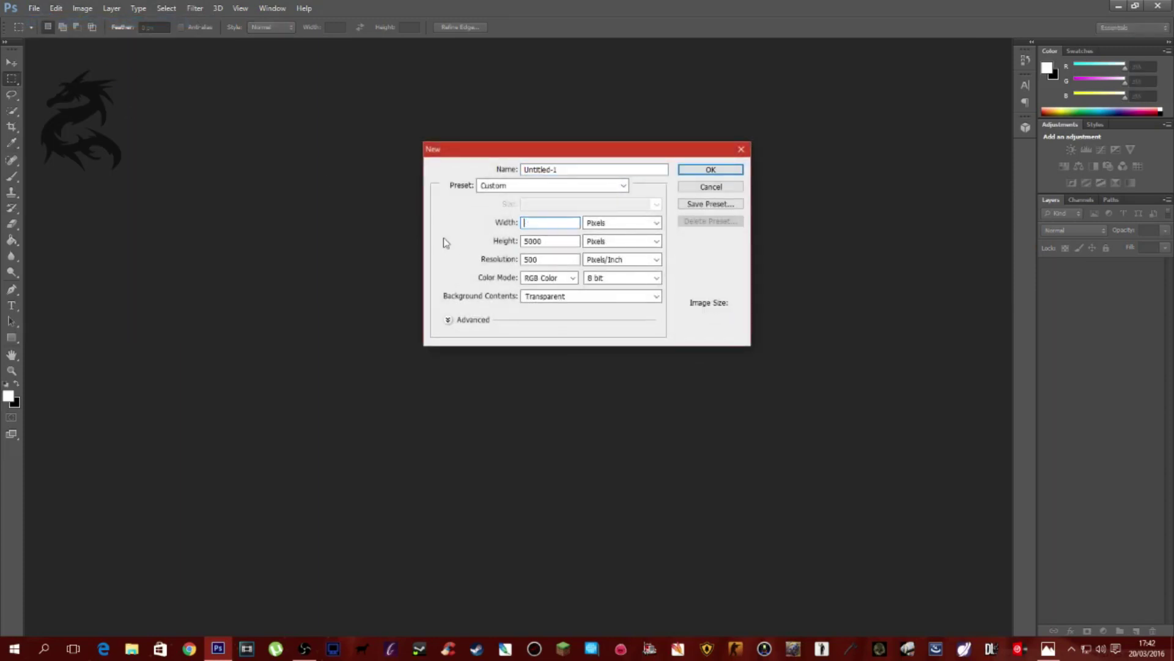
text(2)
key(BackSpace)
text(2560)
key(Tab)
- Give it a height of 1440, 72 ppi resolution and a White background, then create it
key(Tab)
text(1440)
key(Tab)
text(72)
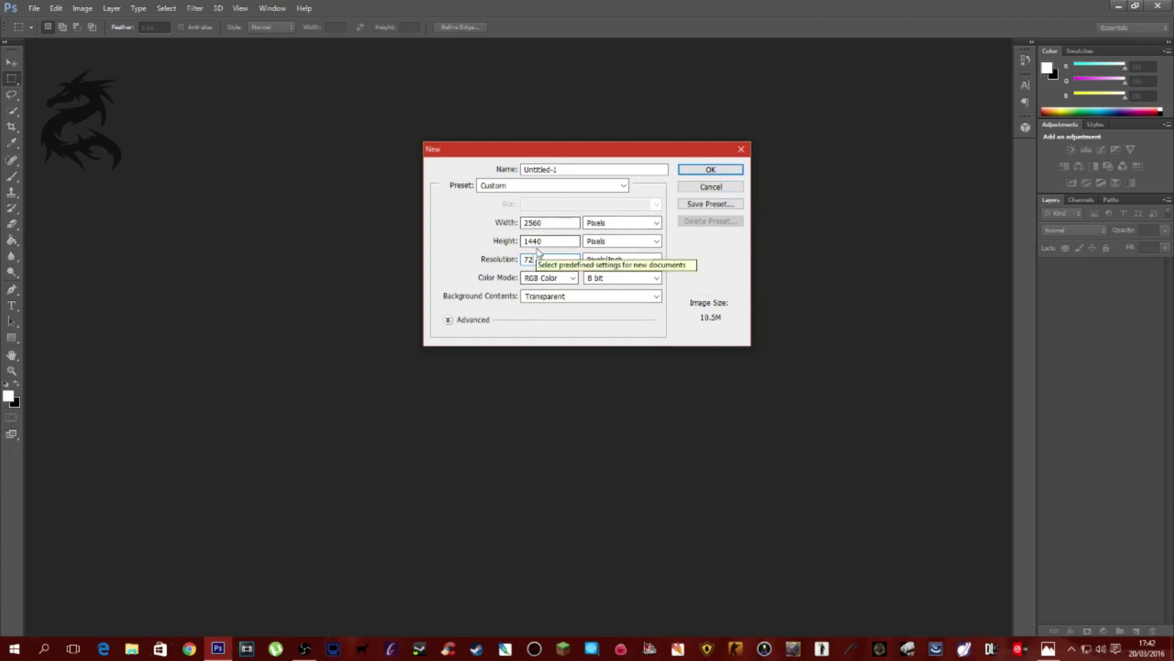
click(566, 297)
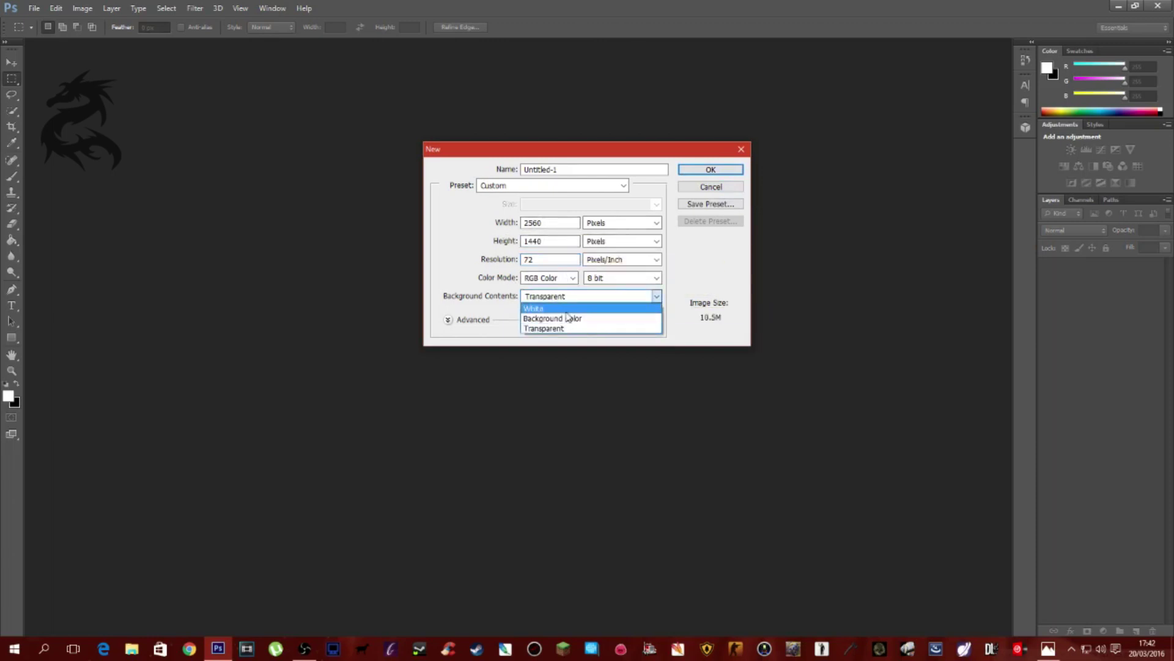
click(566, 309)
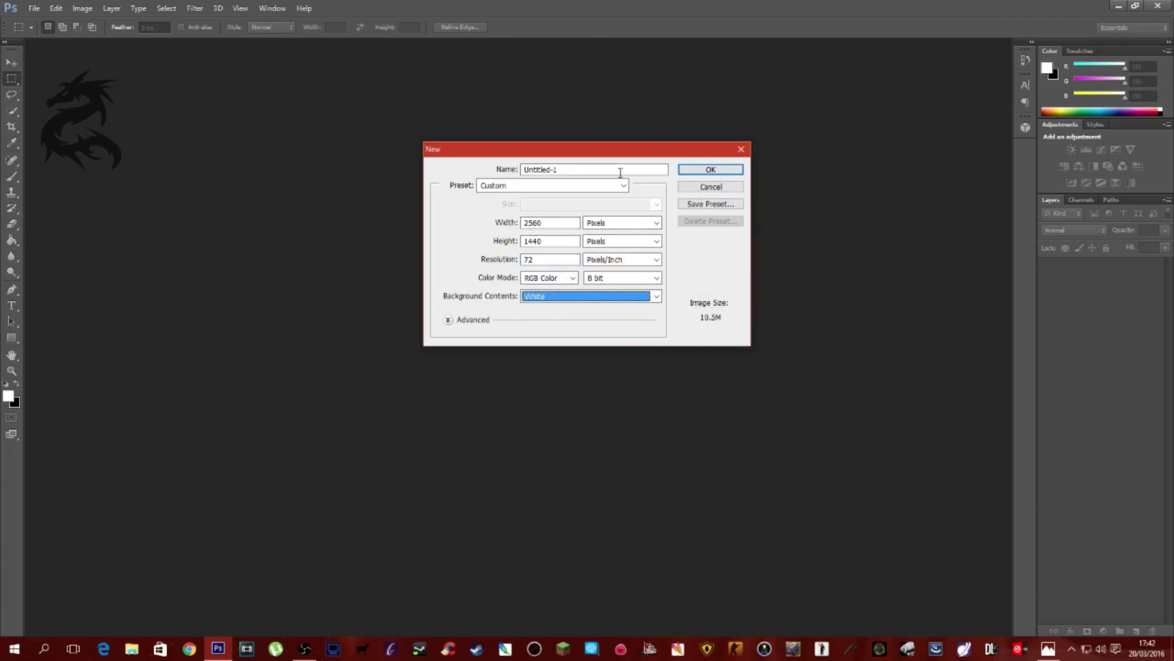
click(687, 172)
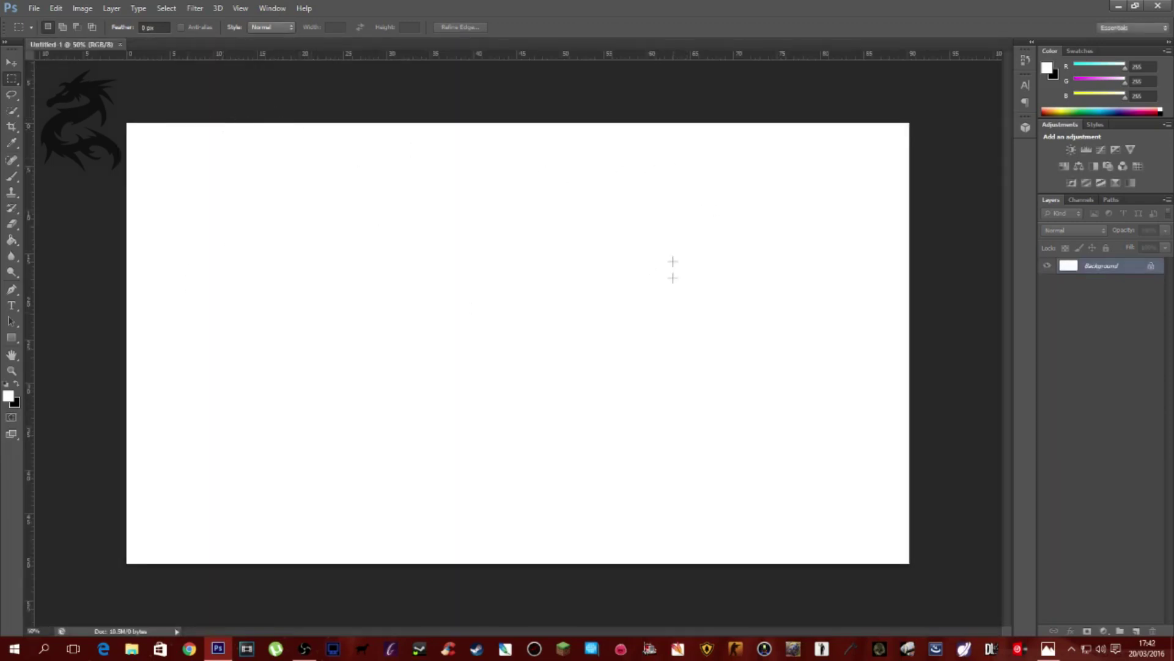
- Rename the Background layer to BG
double_click(1121, 268)
key(BackSpace)
text(BG)
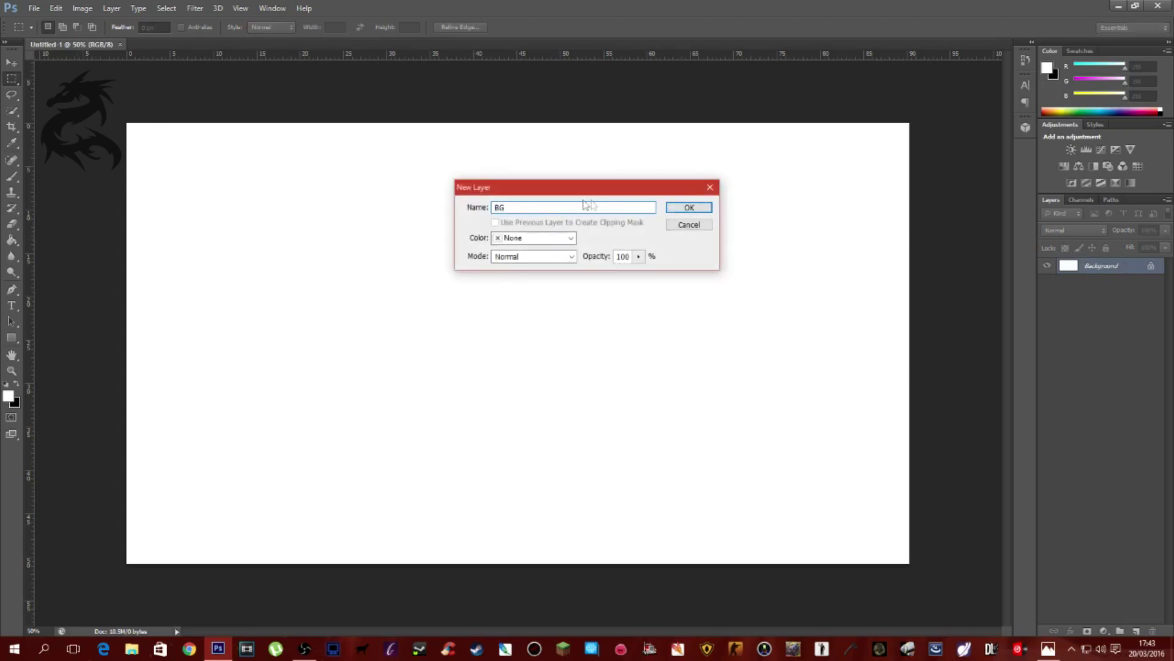
click(673, 210)
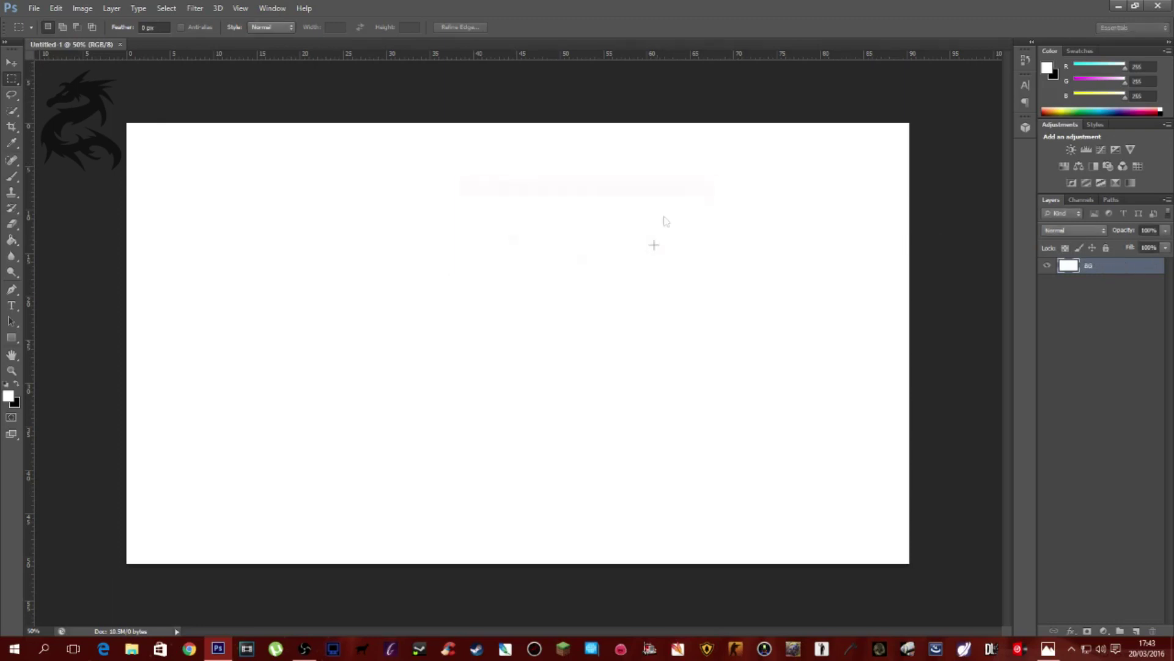
- Place the Channel Art Template from Documents > Photoshop Image Essentials onto the canvas
click(33, 8)
click(91, 211)
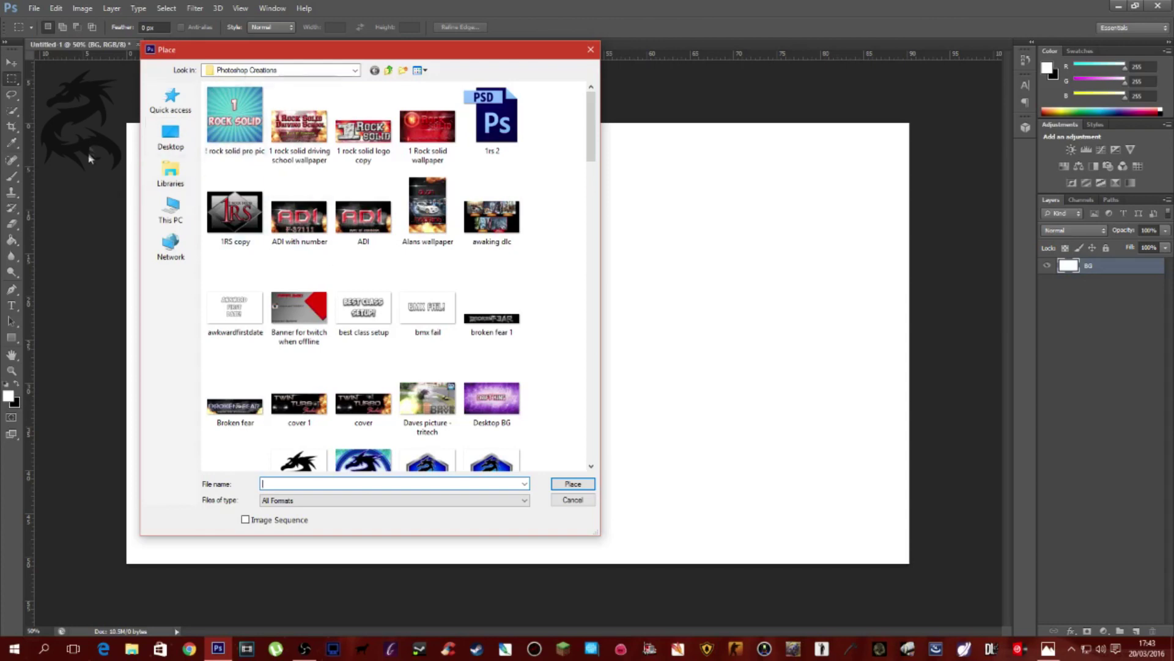
click(171, 174)
double_click(386, 99)
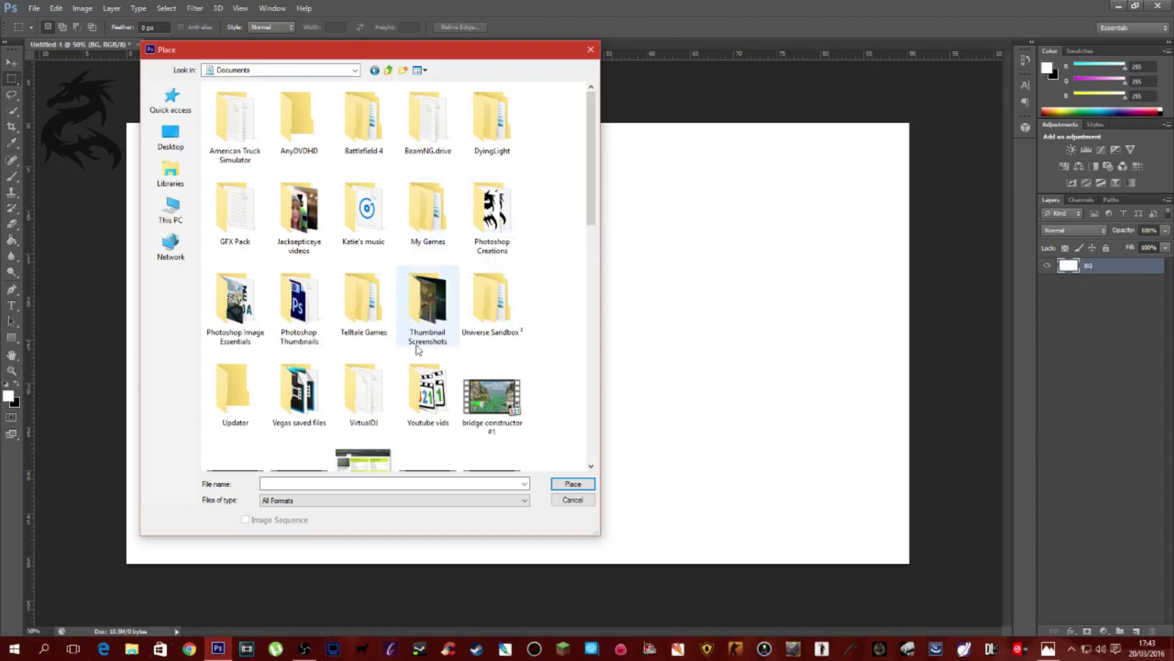
double_click(217, 308)
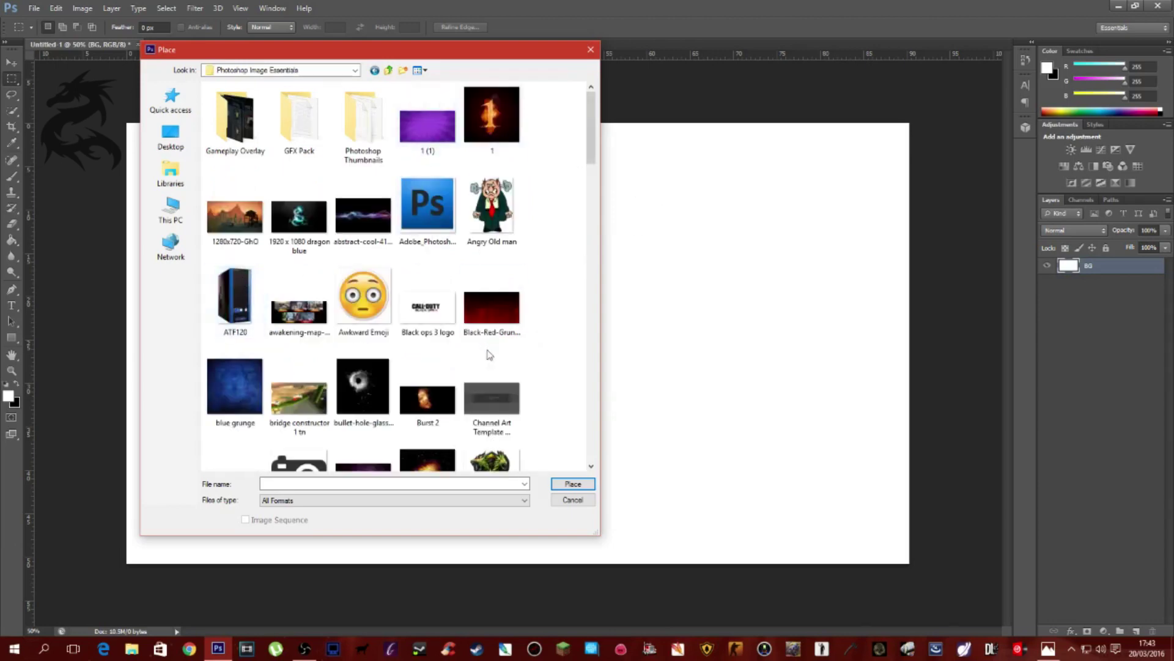
double_click(492, 394)
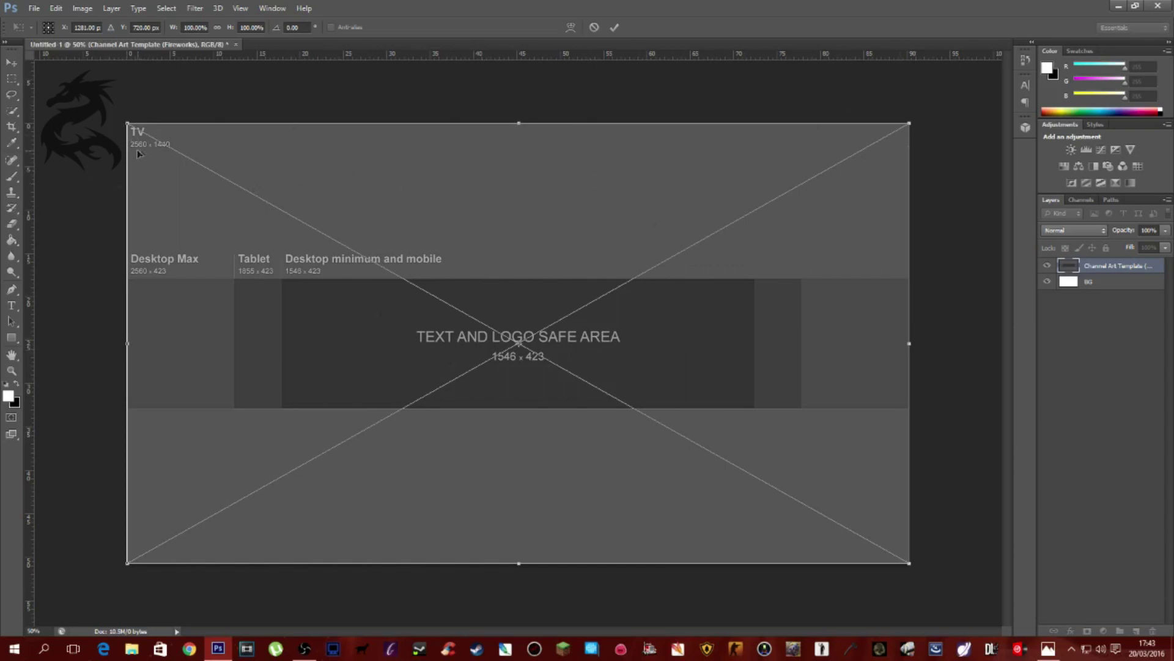
right_click(531, 226)
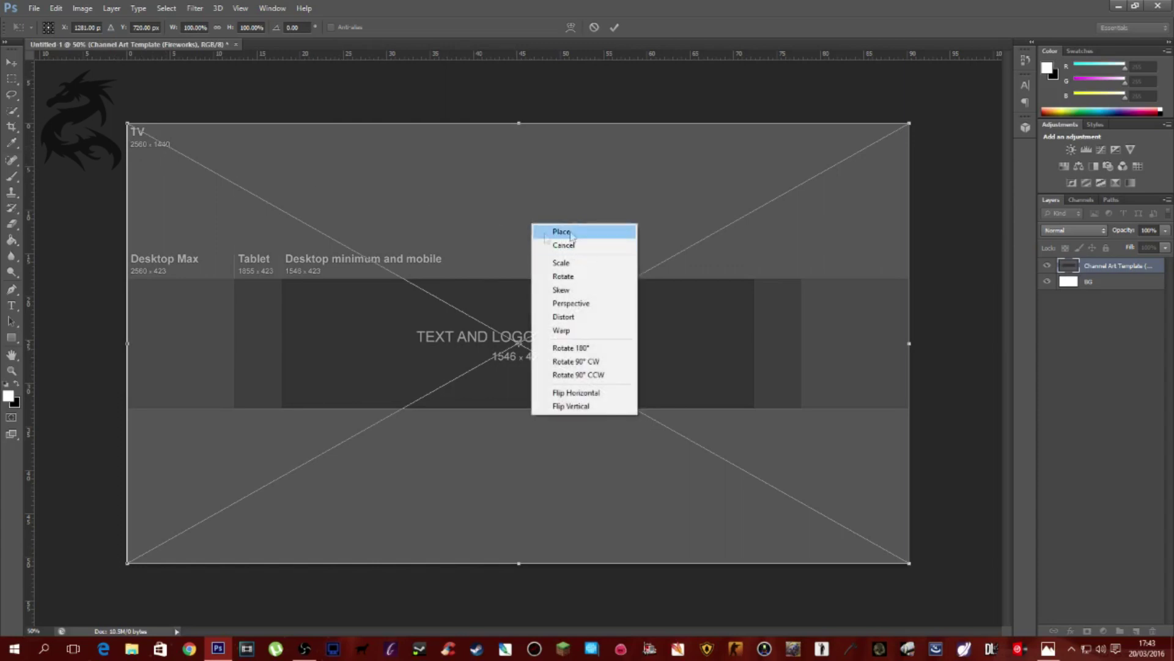
click(578, 232)
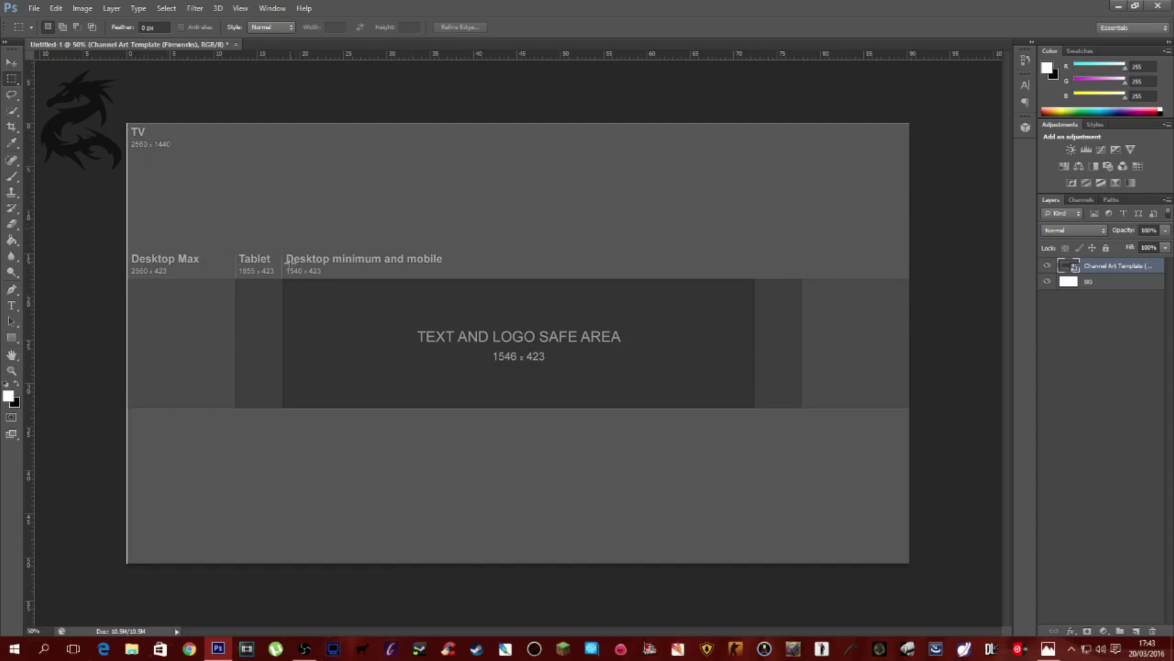
- Draw black rectangles covering the template's top and bottom areas, leaving the middle band open
click(12, 338)
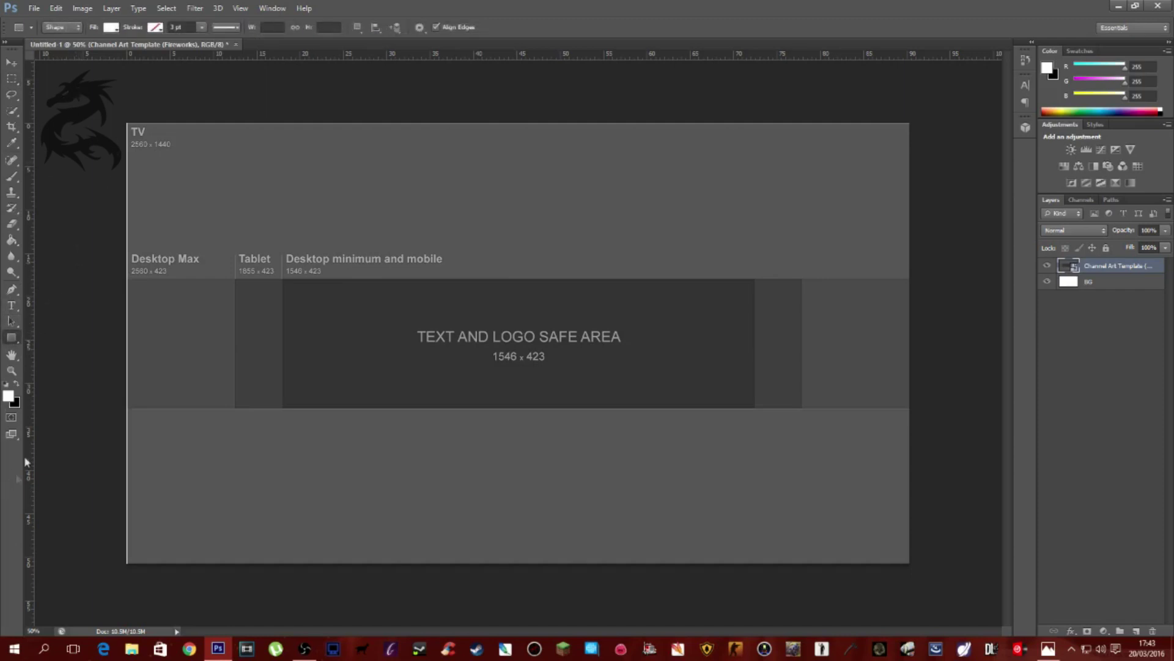
click(16, 383)
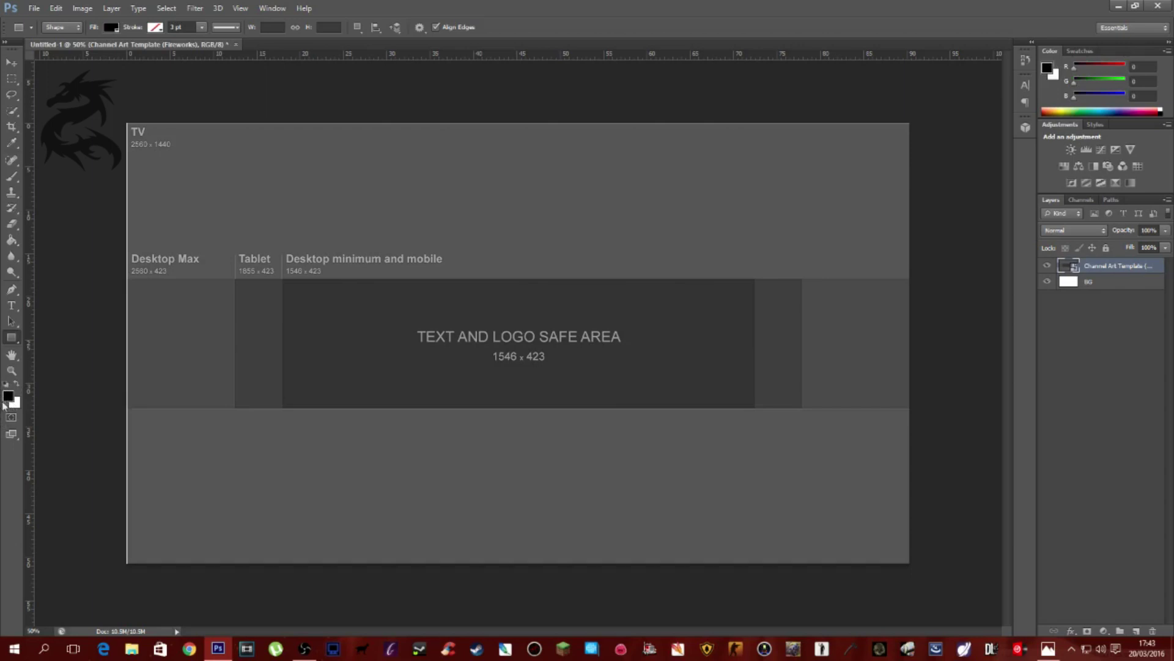
drag(90, 102, 962, 279)
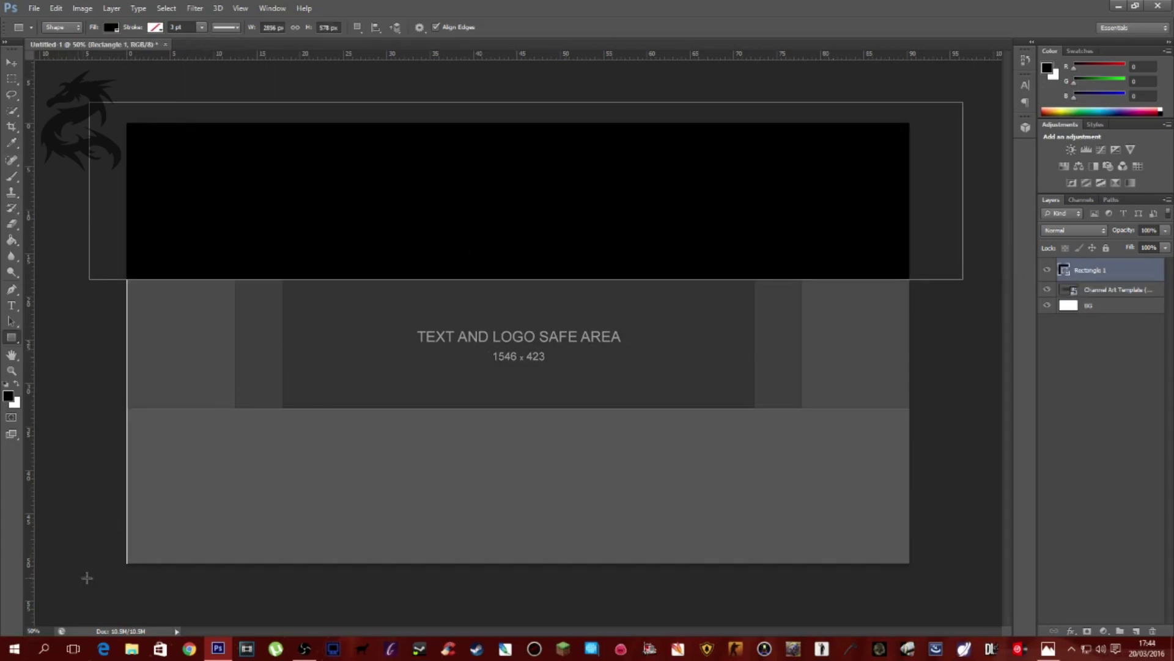
drag(102, 584, 939, 408)
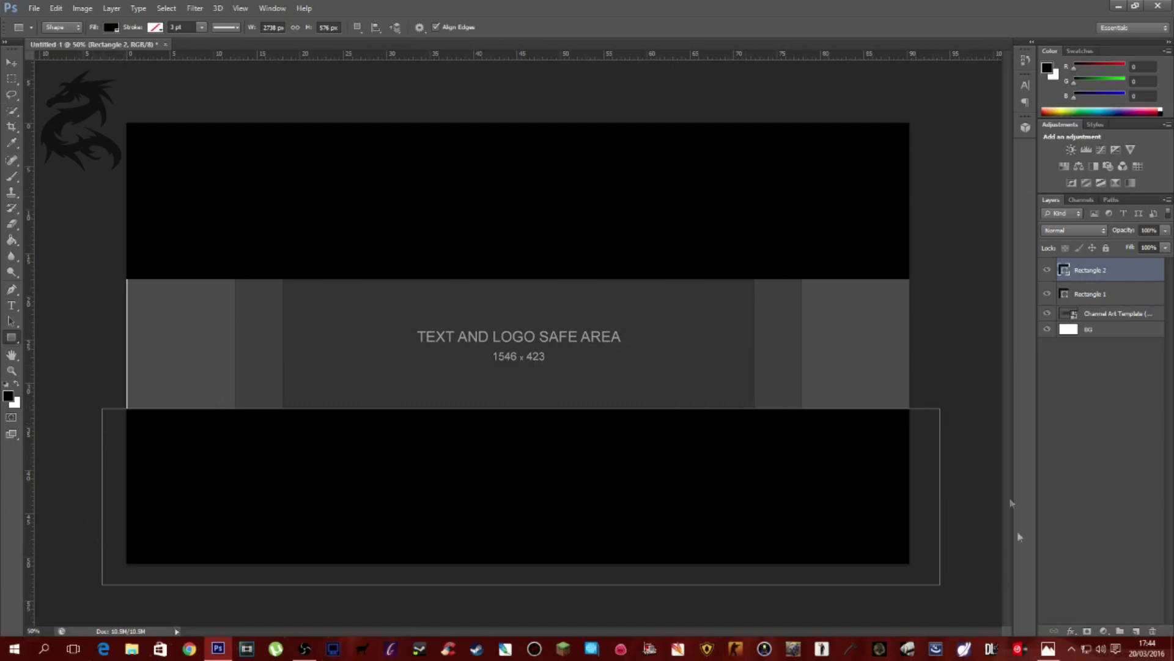
click(12, 63)
click(34, 8)
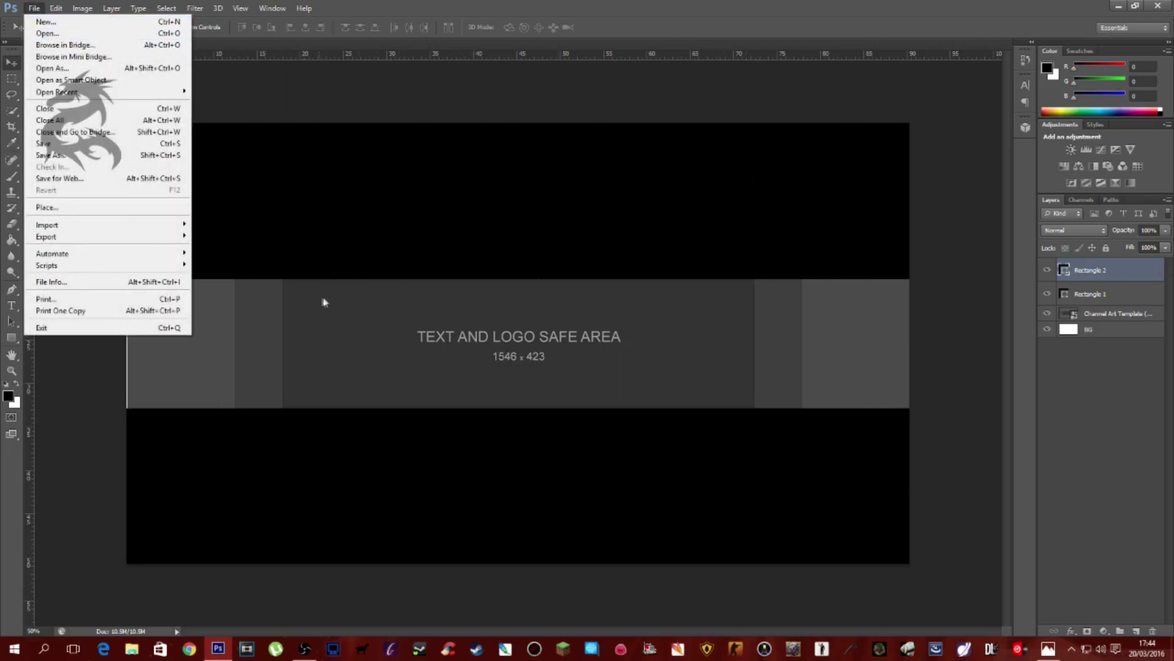
- Place the Firewatch landscape image and move its layer beneath both black rectangles
click(61, 207)
scroll(355, 219, down, 3)
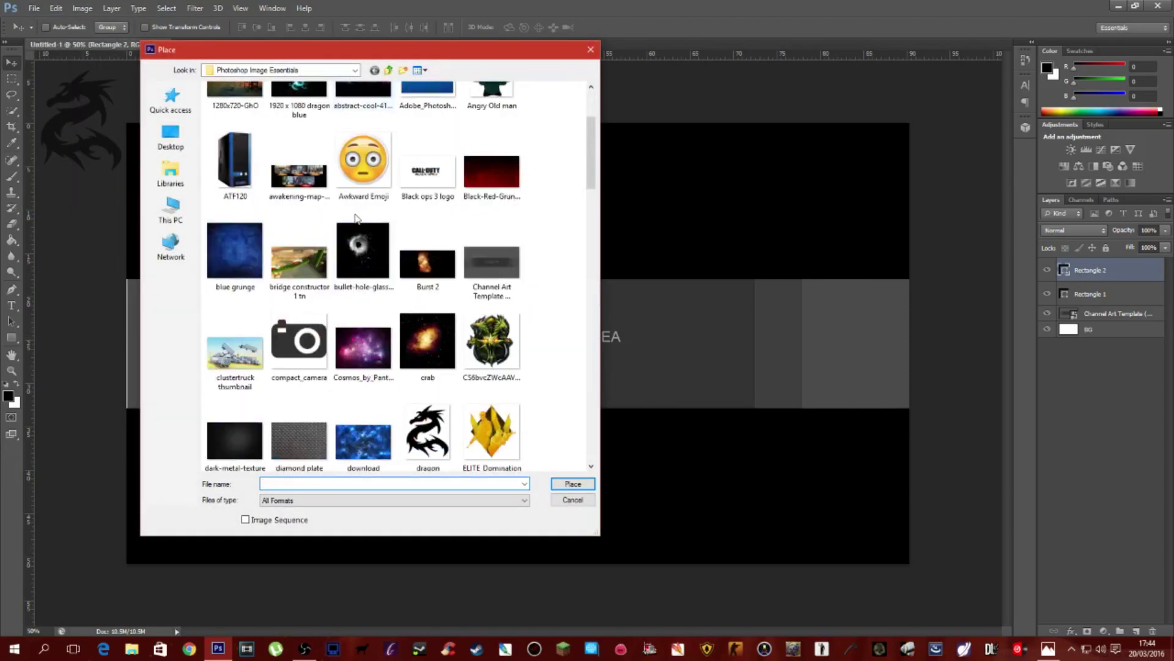
scroll(358, 218, down, 5)
scroll(359, 218, up, 3)
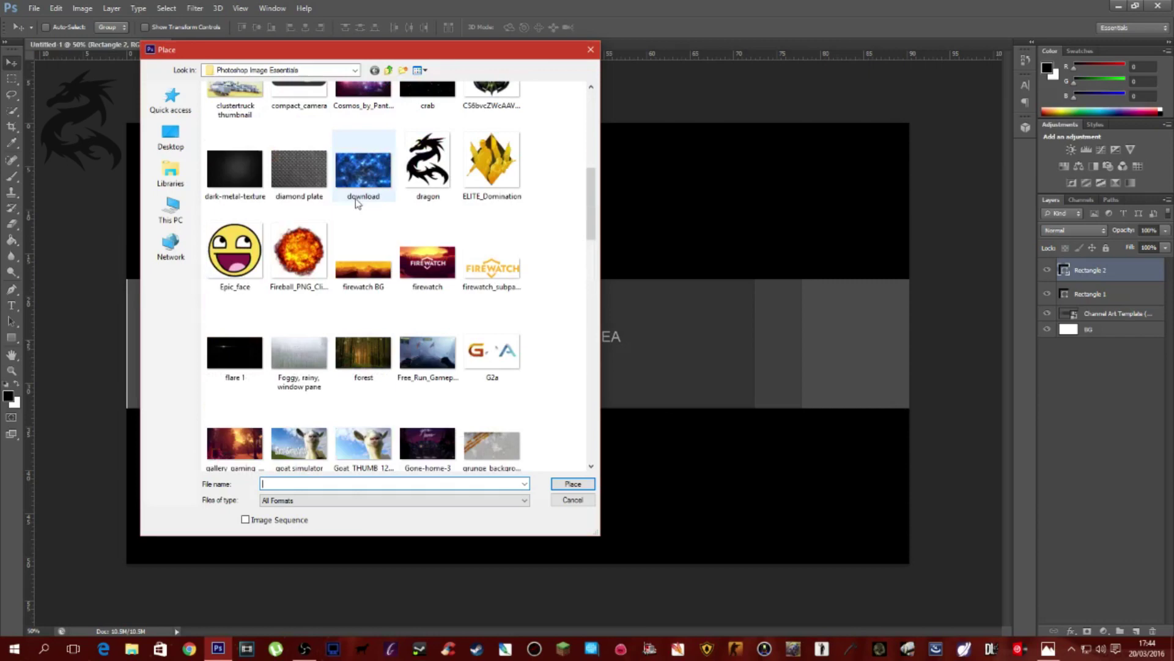
double_click(363, 263)
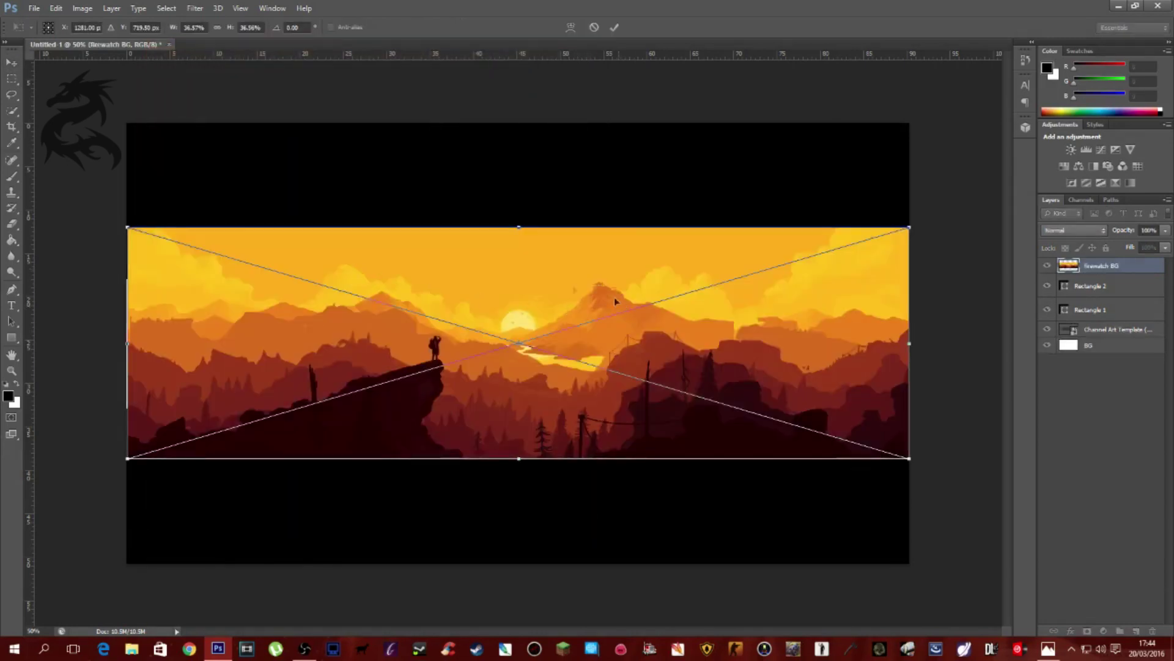
right_click(558, 287)
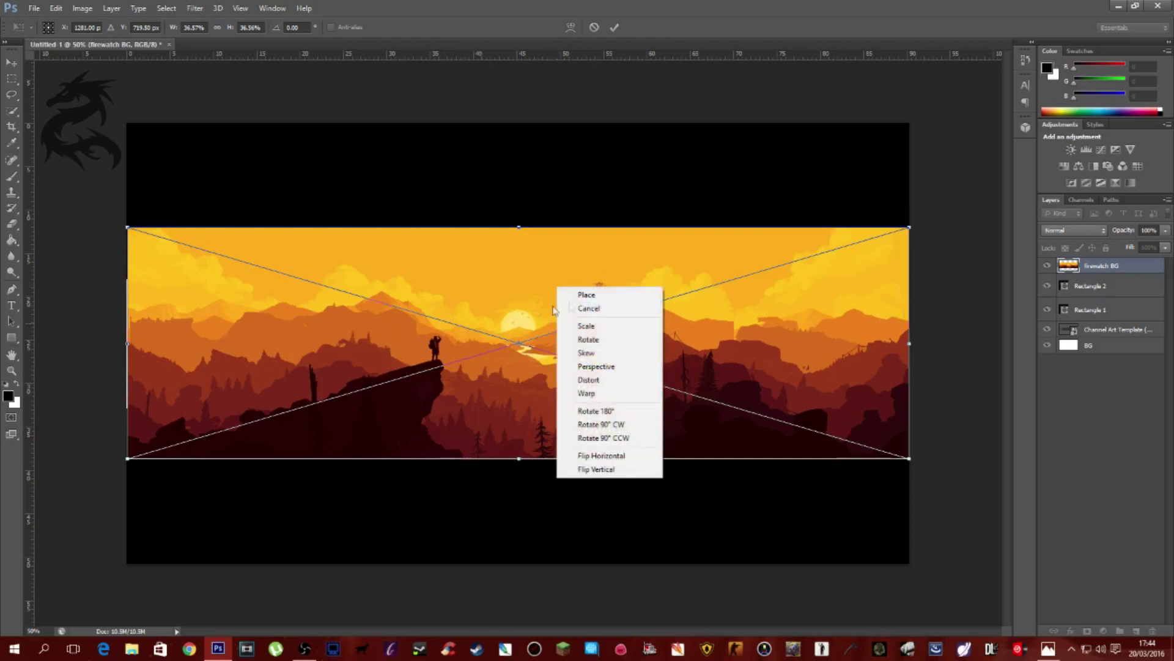
click(587, 295)
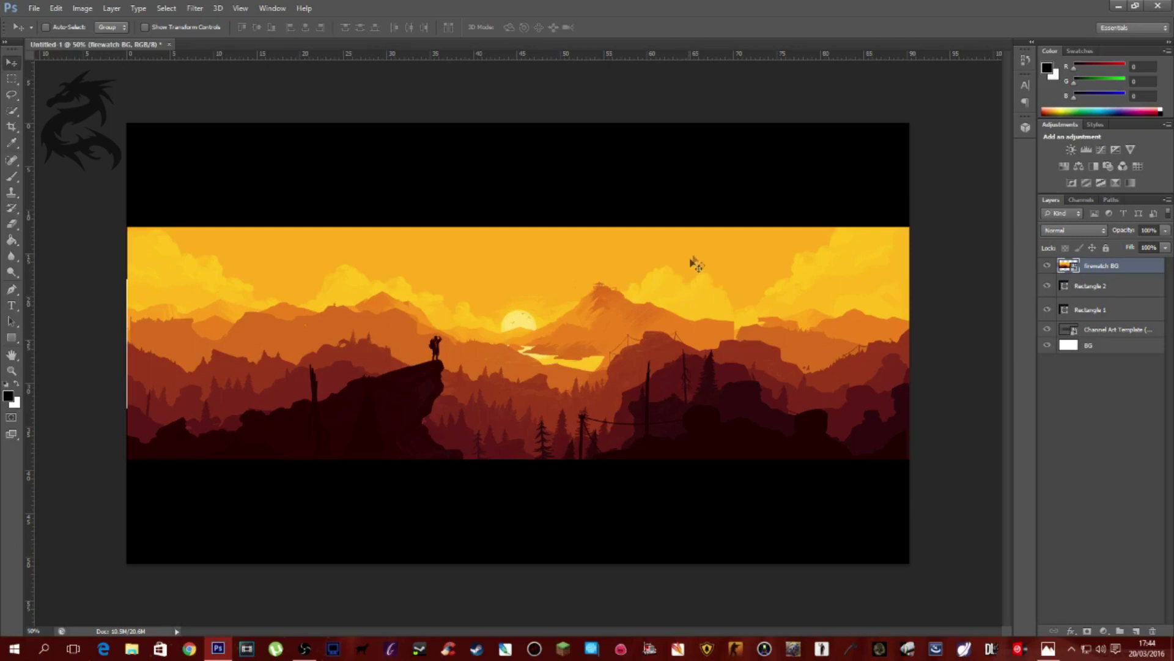
drag(1145, 266, 1140, 324)
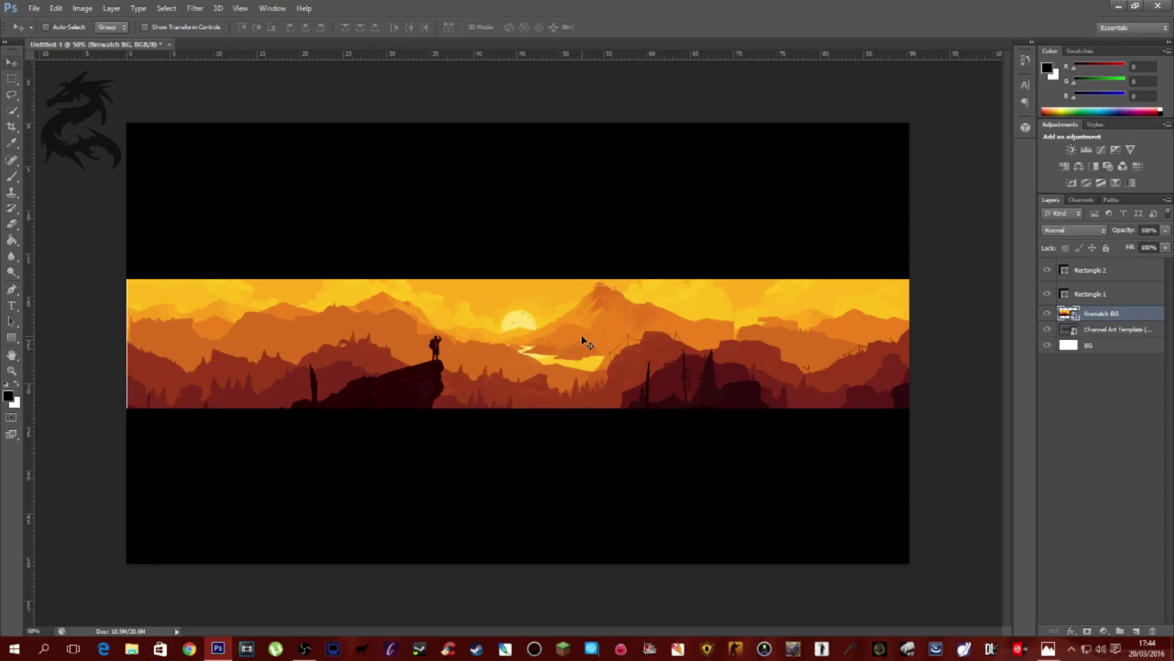
- Free-transform the Firewatch image larger and shift it left to reframe the hiker and sun
key(ctrl+t)
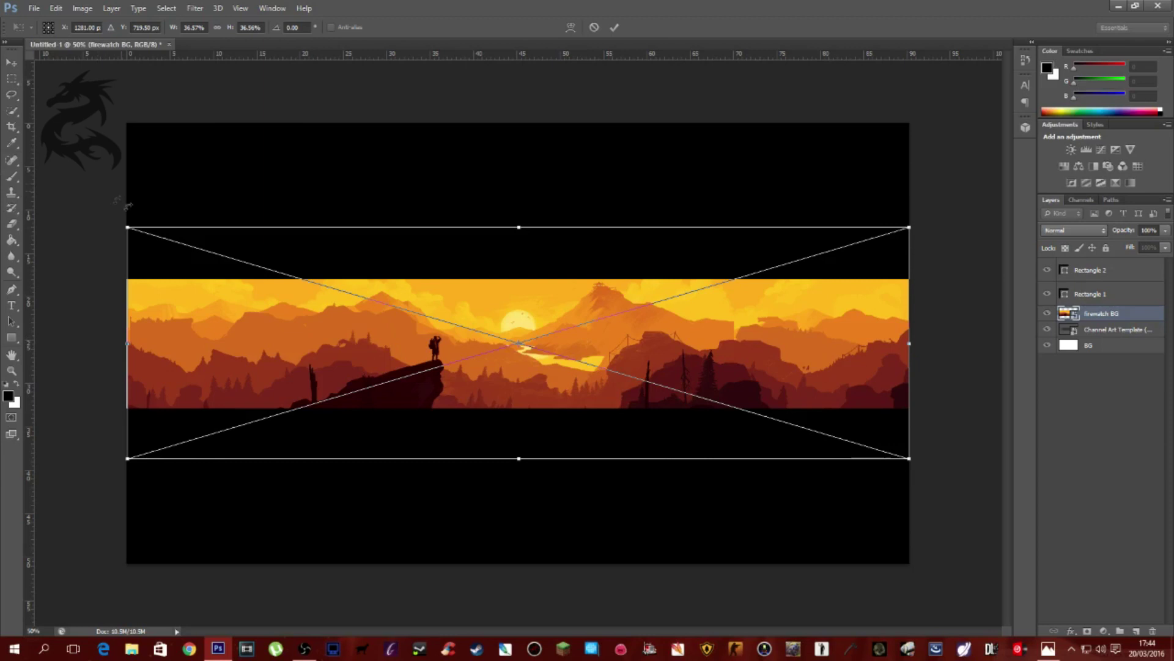
drag(127, 227, 102, 225)
drag(506, 225, 508, 210)
drag(505, 318, 508, 340)
drag(913, 236, 930, 231)
mouse_move(541, 308)
mouse_down()
mouse_move(524, 309)
mouse_move(534, 316)
mouse_up()
drag(899, 234, 924, 229)
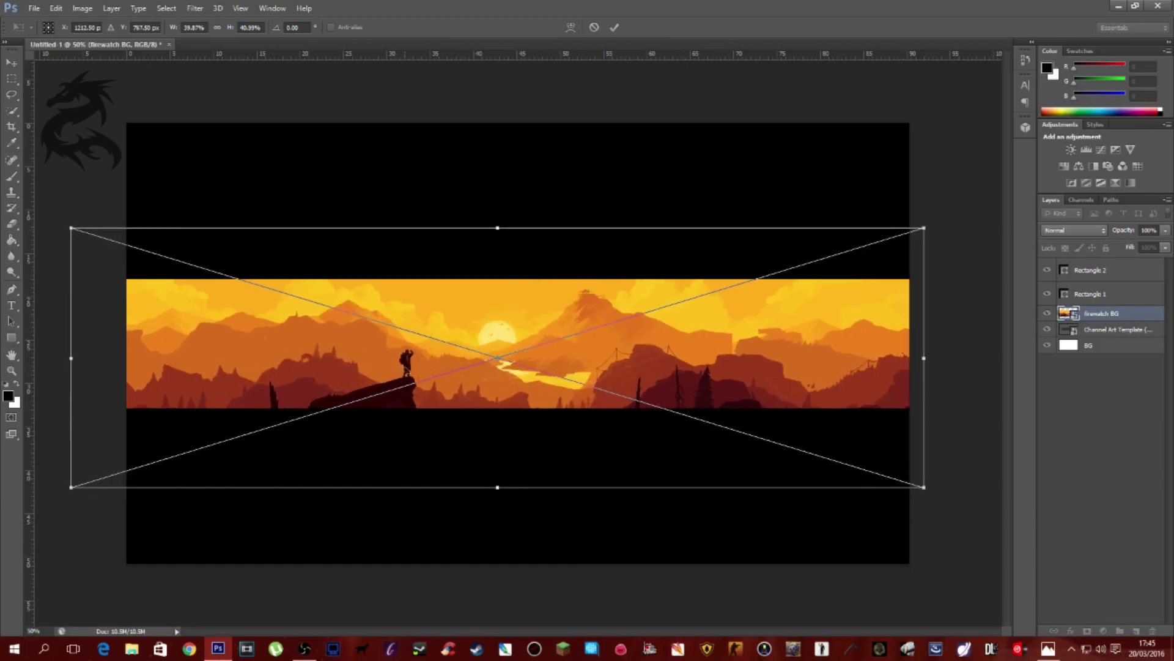
right_click(490, 314)
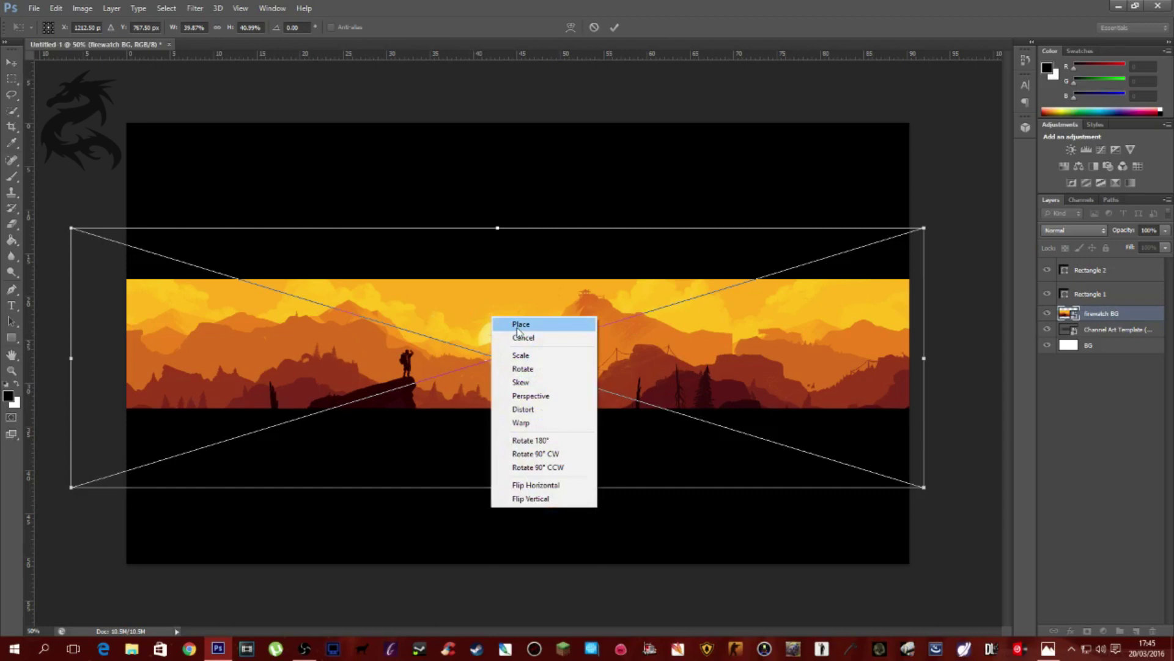
click(546, 326)
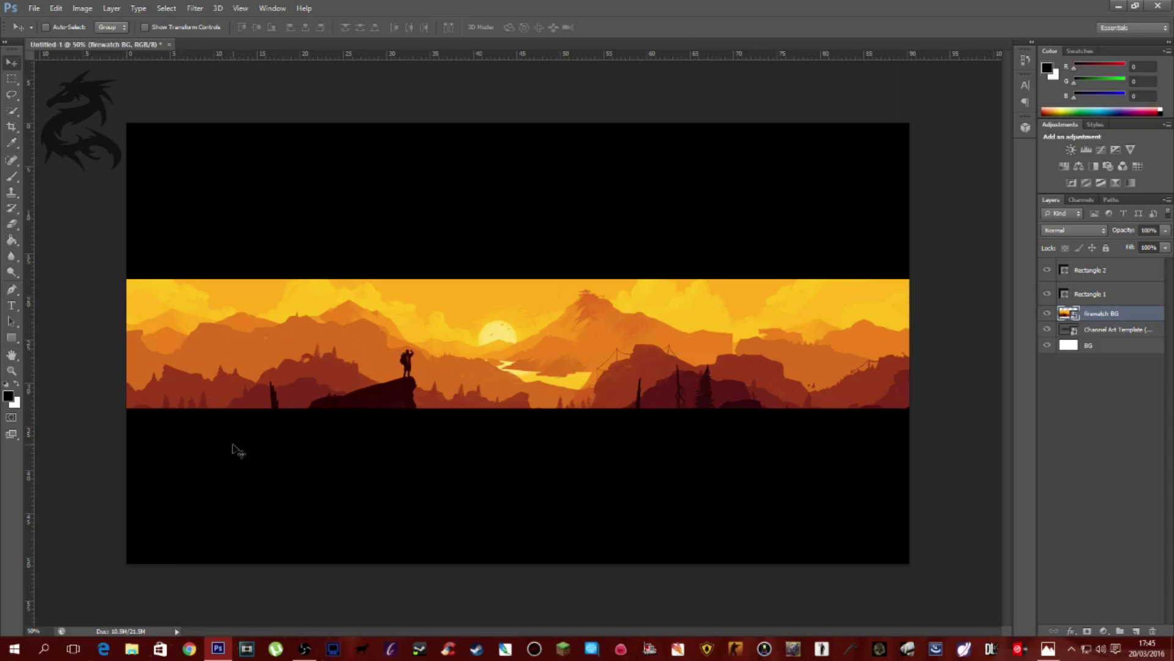
- Check the finished reference banner in Photos, then hide it again
click(1048, 649)
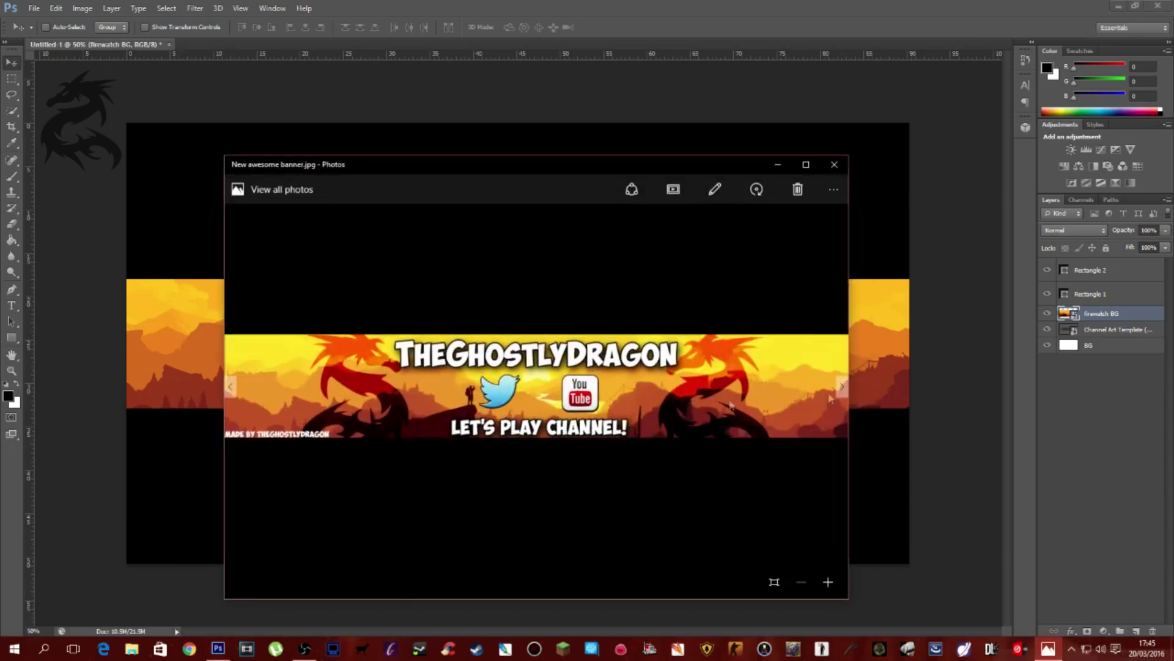
click(778, 164)
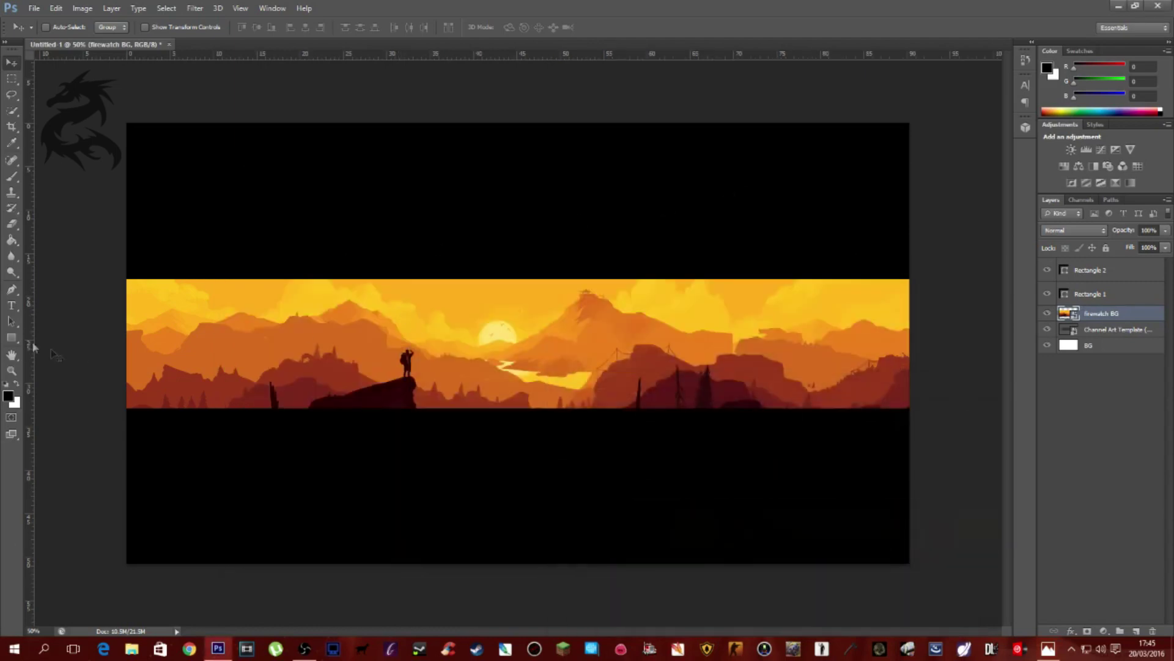
click(11, 306)
- Type THEGHOSTLYDRAGON as a new 72 pt text layer on the banner
click(455, 321)
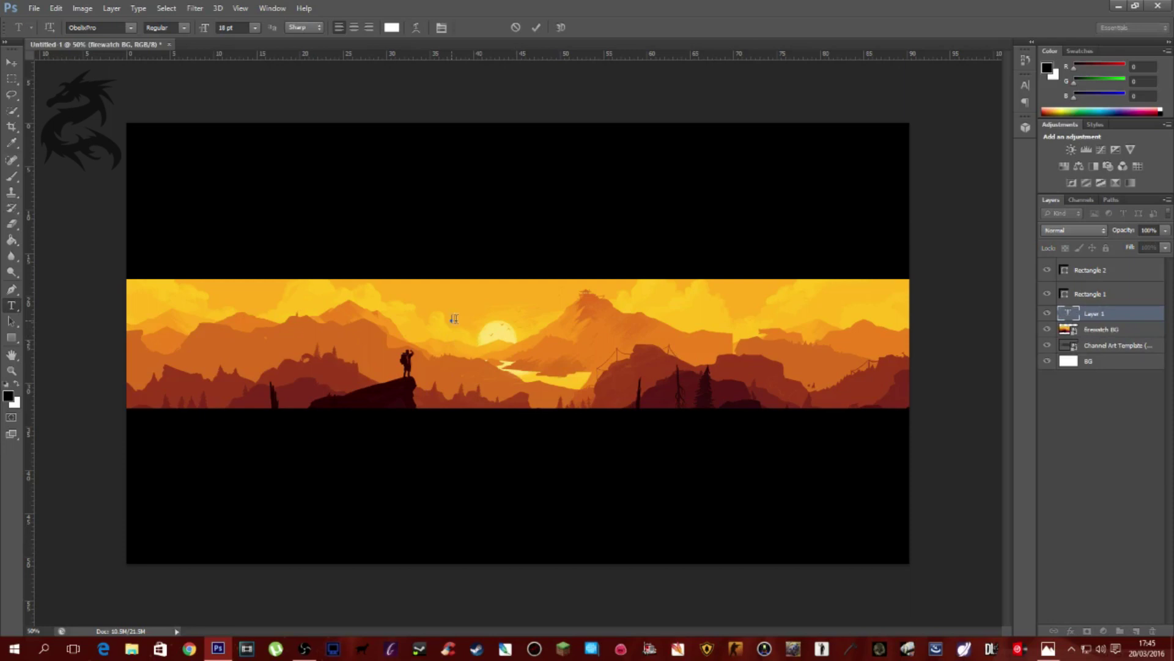
double_click(251, 27)
click(251, 27)
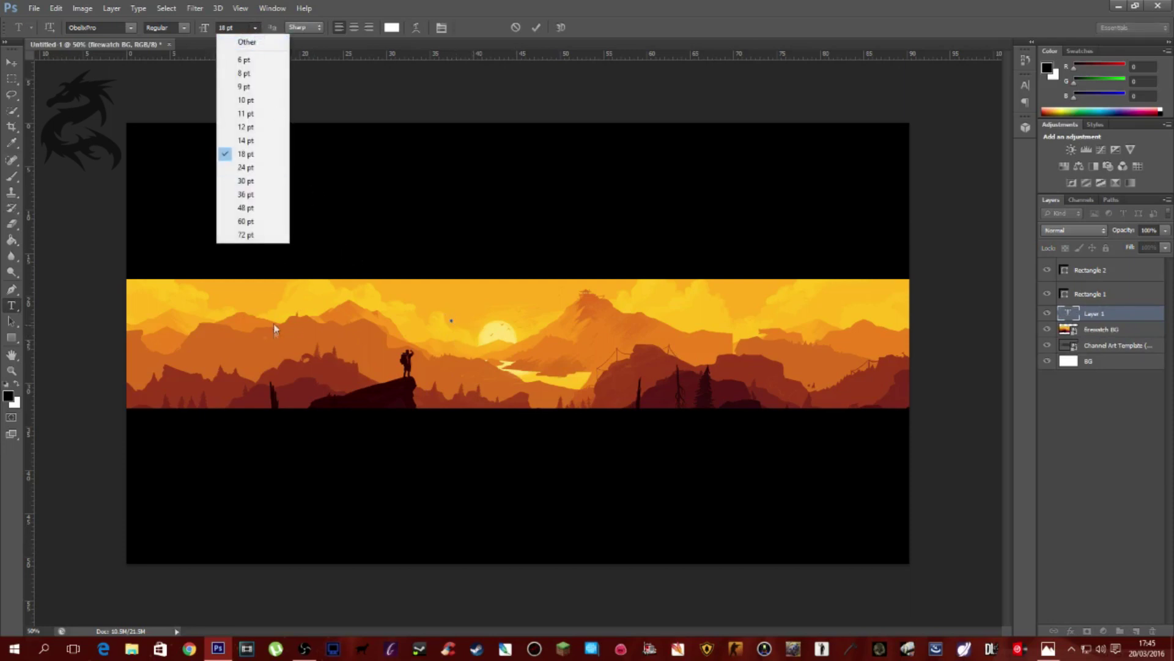
click(260, 236)
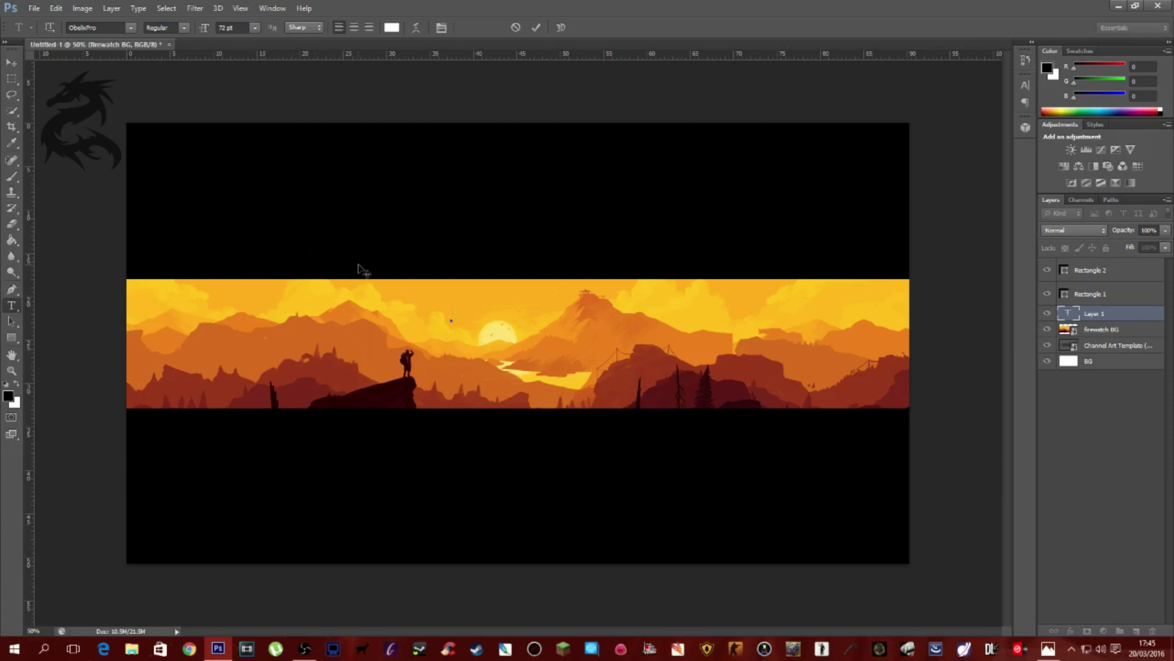
text(THEGHOSTLY)
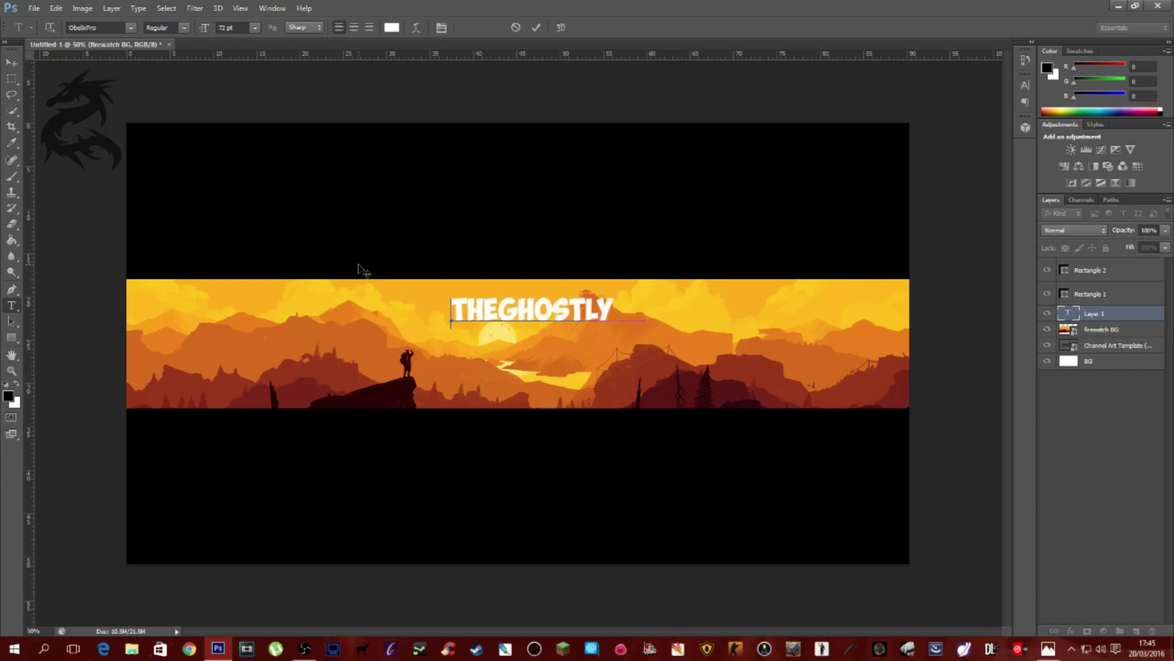
text(DRAGON)
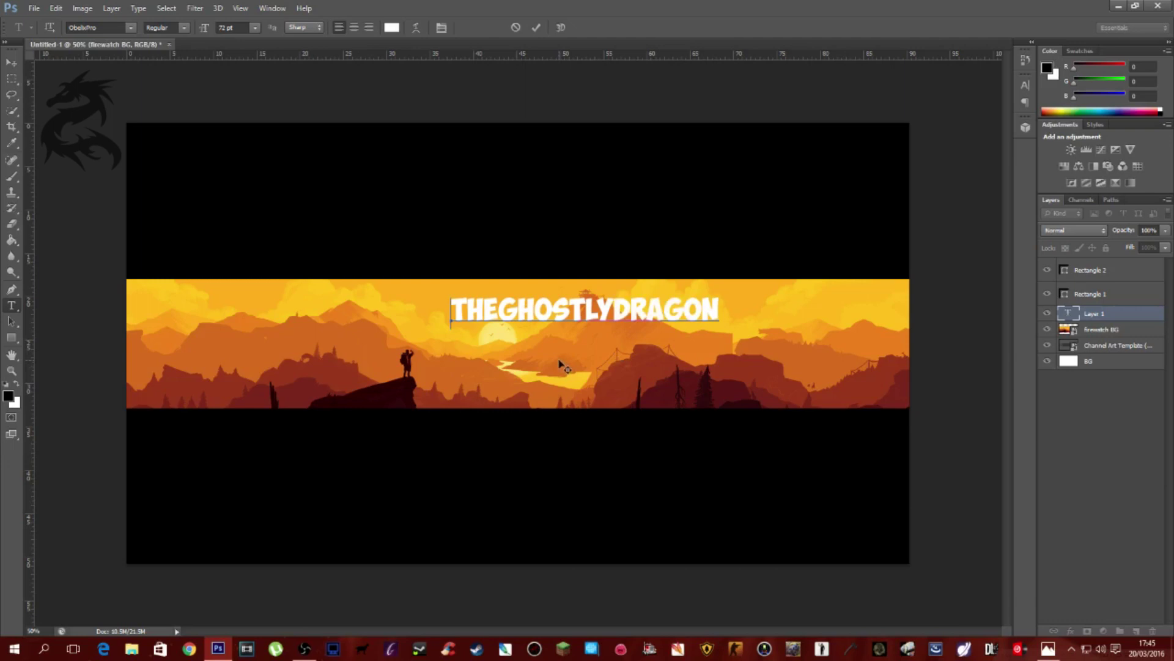
- Enlarge the whole title to 82 pt and shift it slightly left
drag(525, 364, 503, 358)
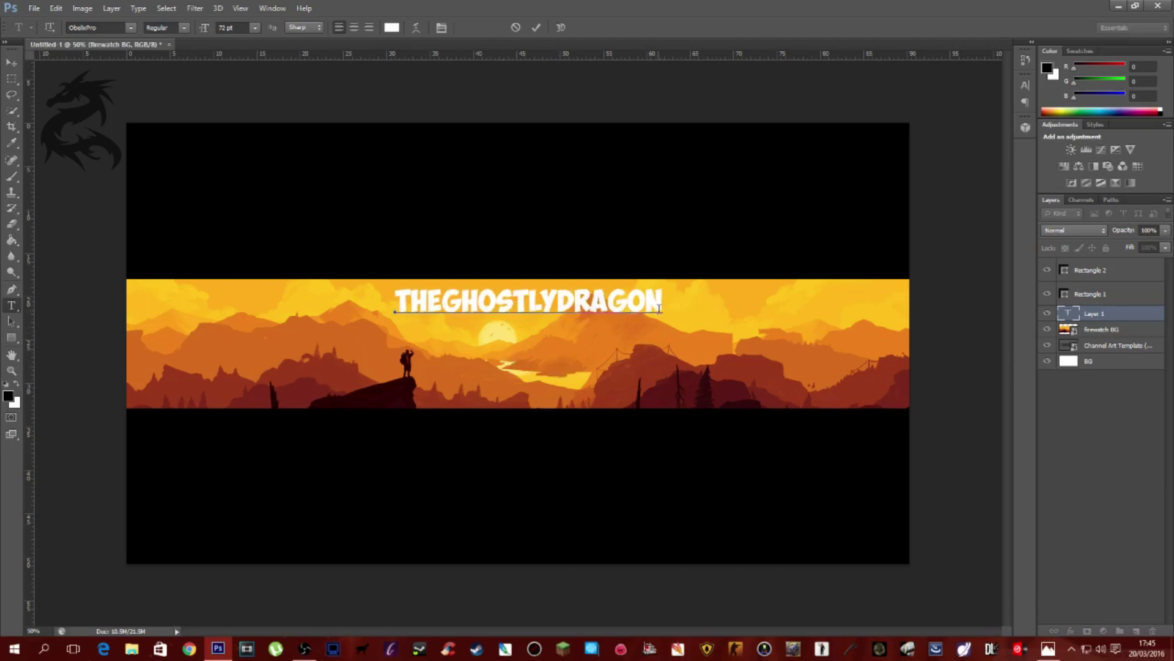
drag(661, 308, 428, 303)
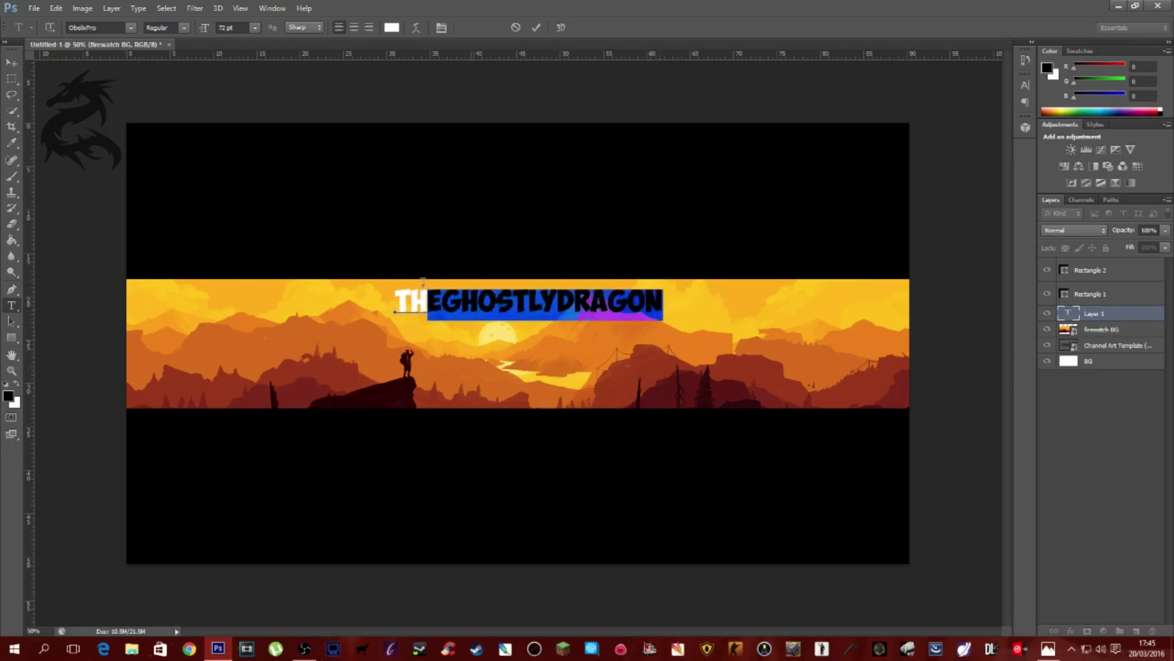
click(392, 289)
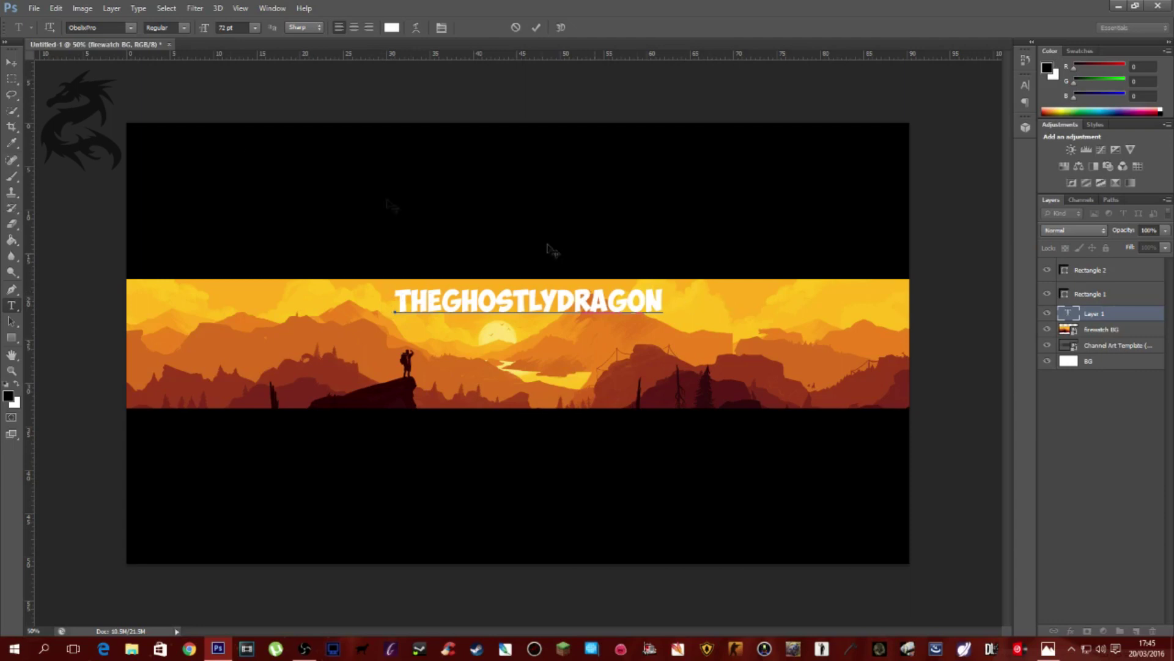
click(224, 26)
drag(666, 306, 395, 301)
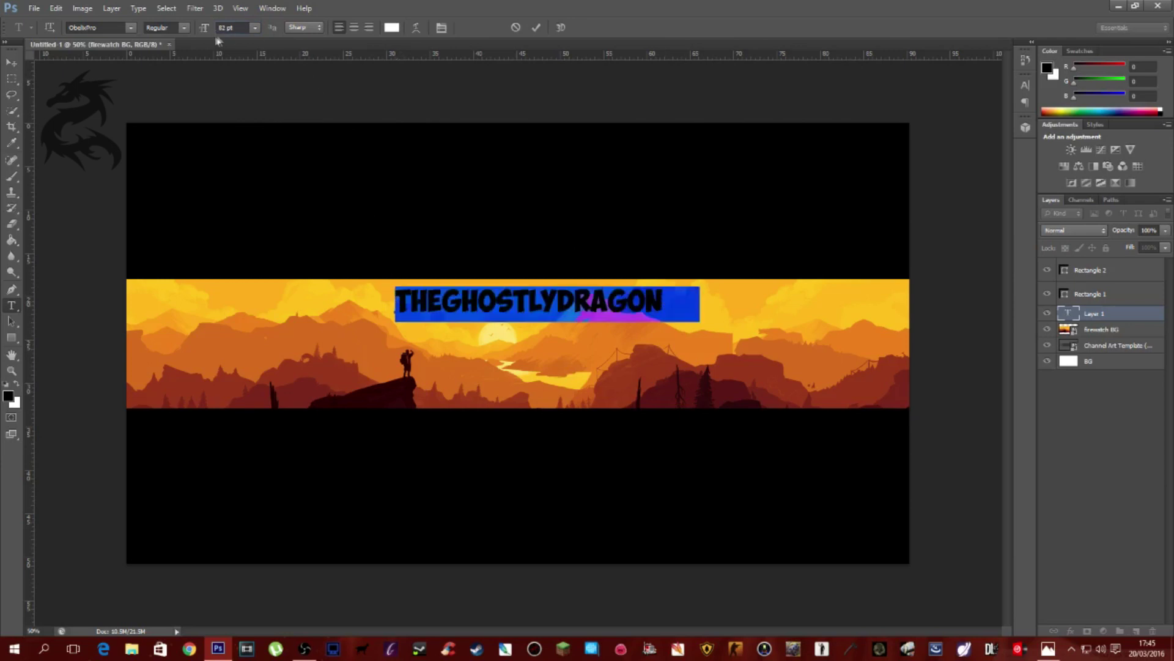
click(486, 303)
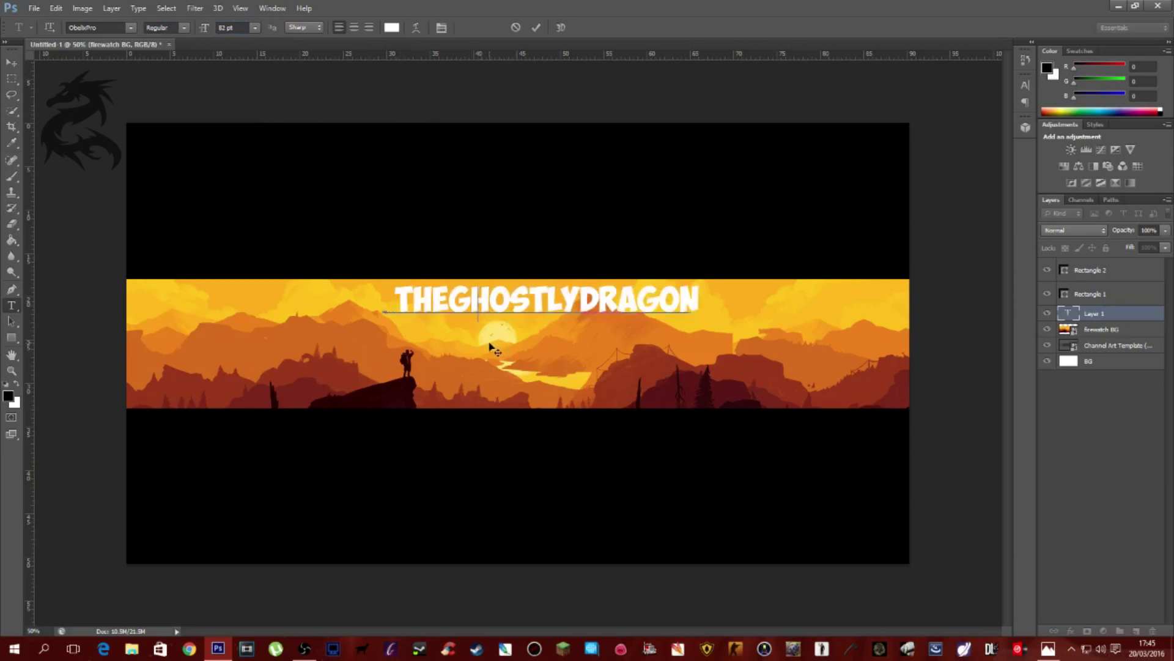
drag(503, 347, 491, 348)
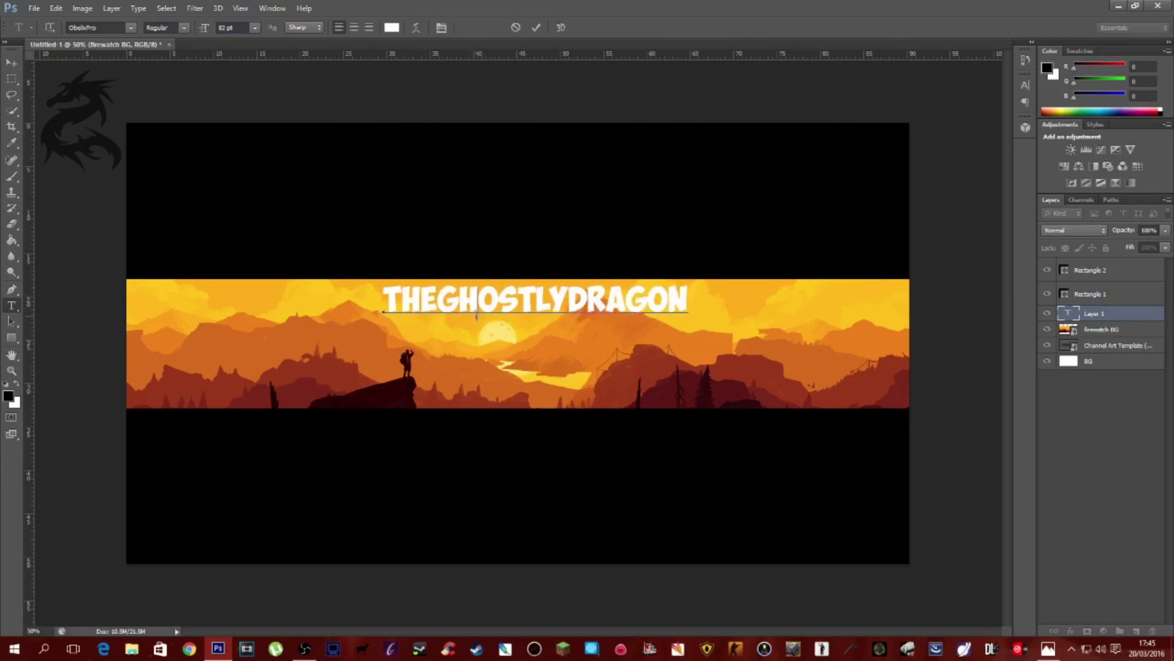
drag(454, 363, 448, 365)
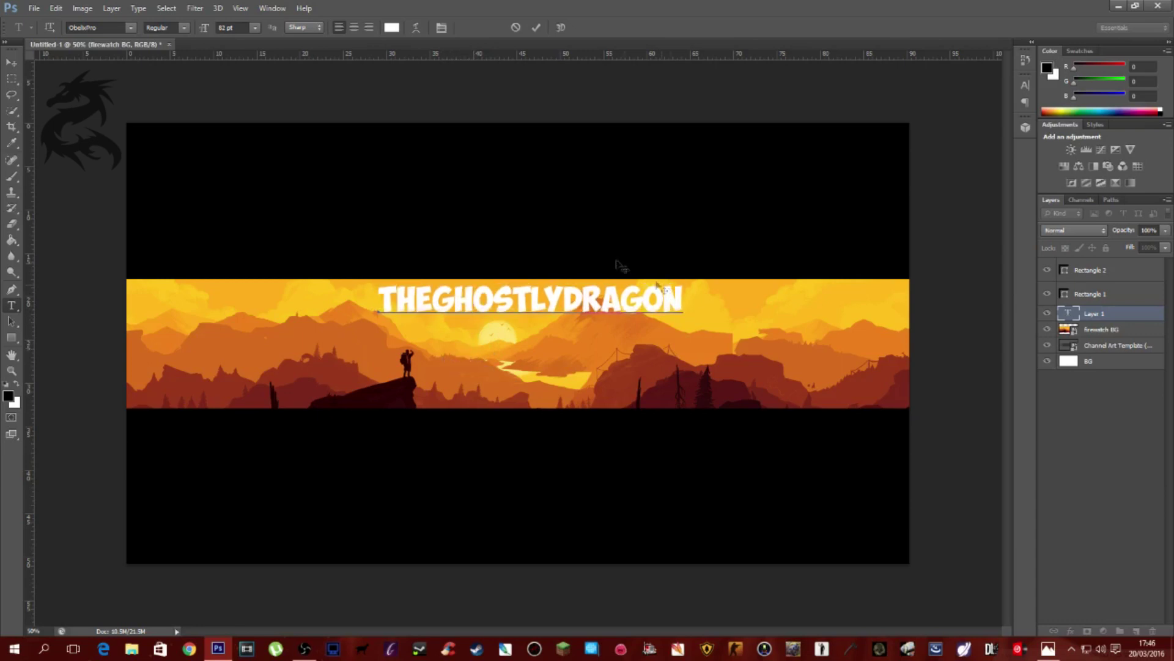
- Commit the title and select its layer together with the BG layer
click(1131, 317)
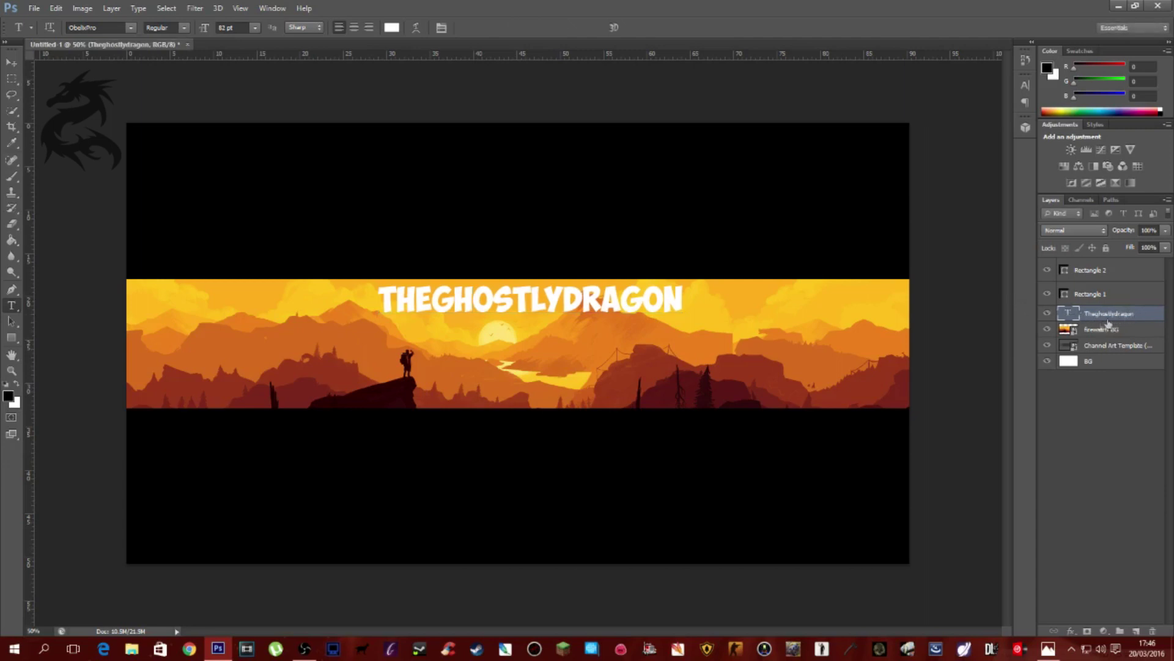
ctrl+click(1142, 316)
click(1140, 316)
ctrl+click(1105, 364)
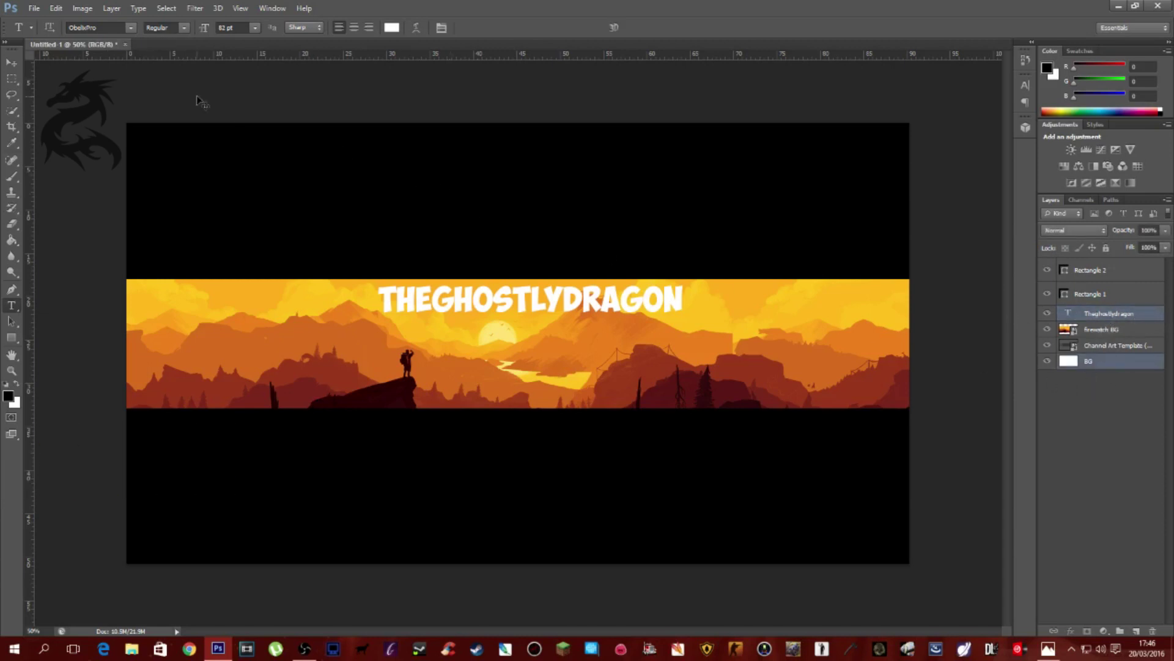
- Centre the title on the canvas, raise it back into the strip, and reselect its layer
click(14, 64)
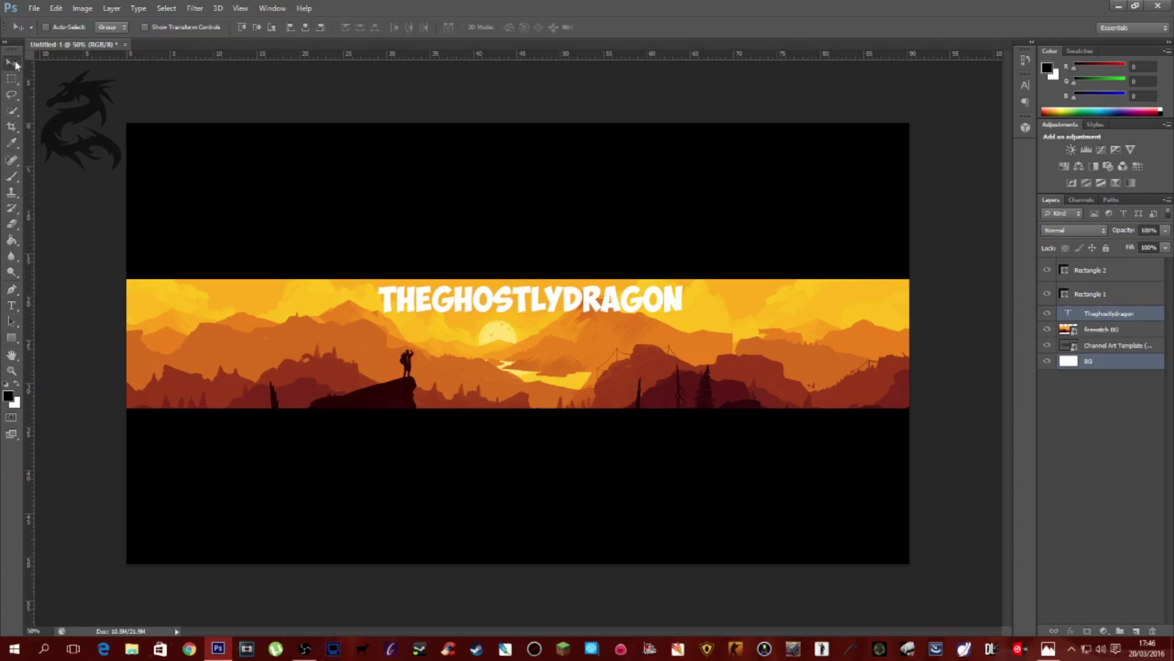
click(254, 27)
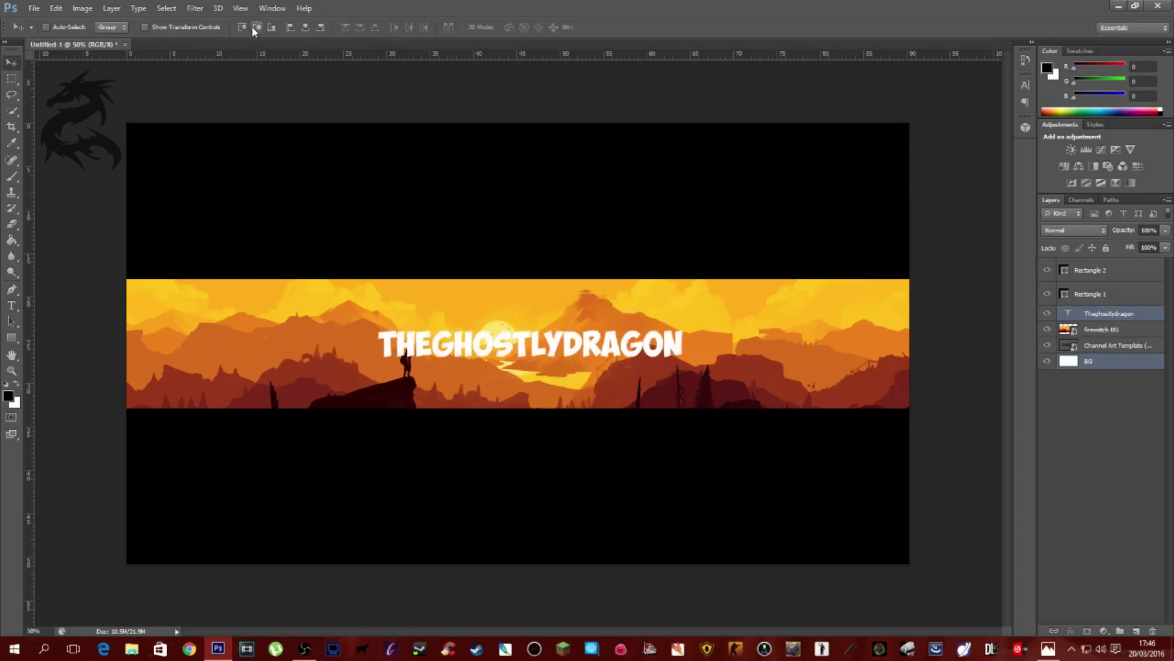
click(310, 27)
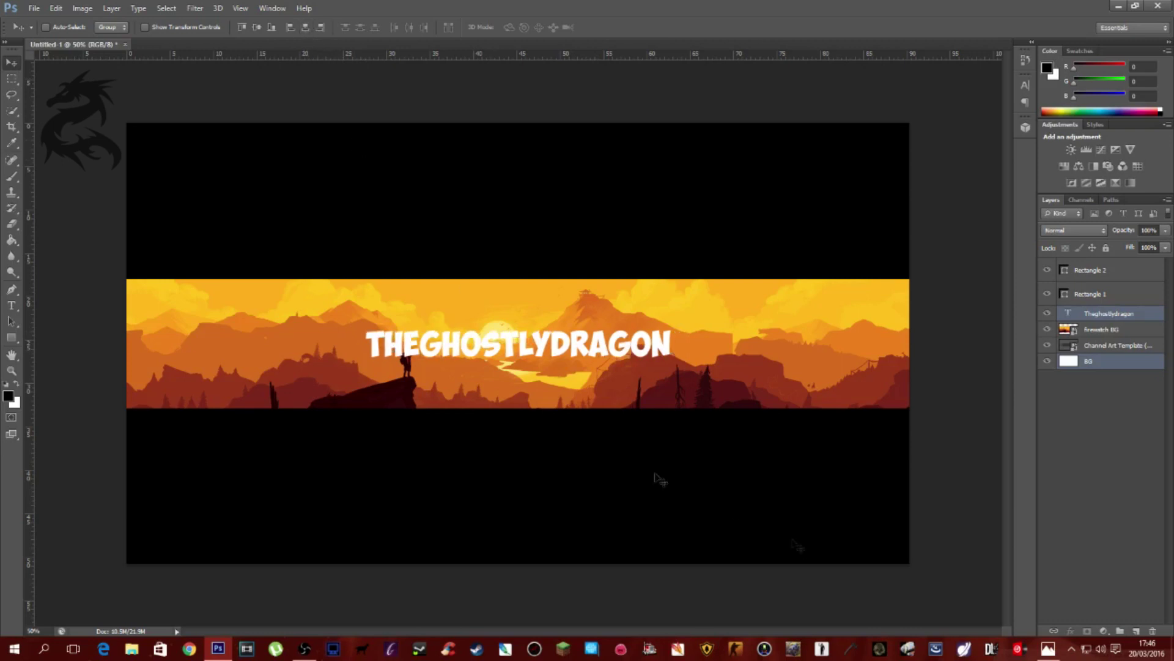
drag(501, 393, 500, 359)
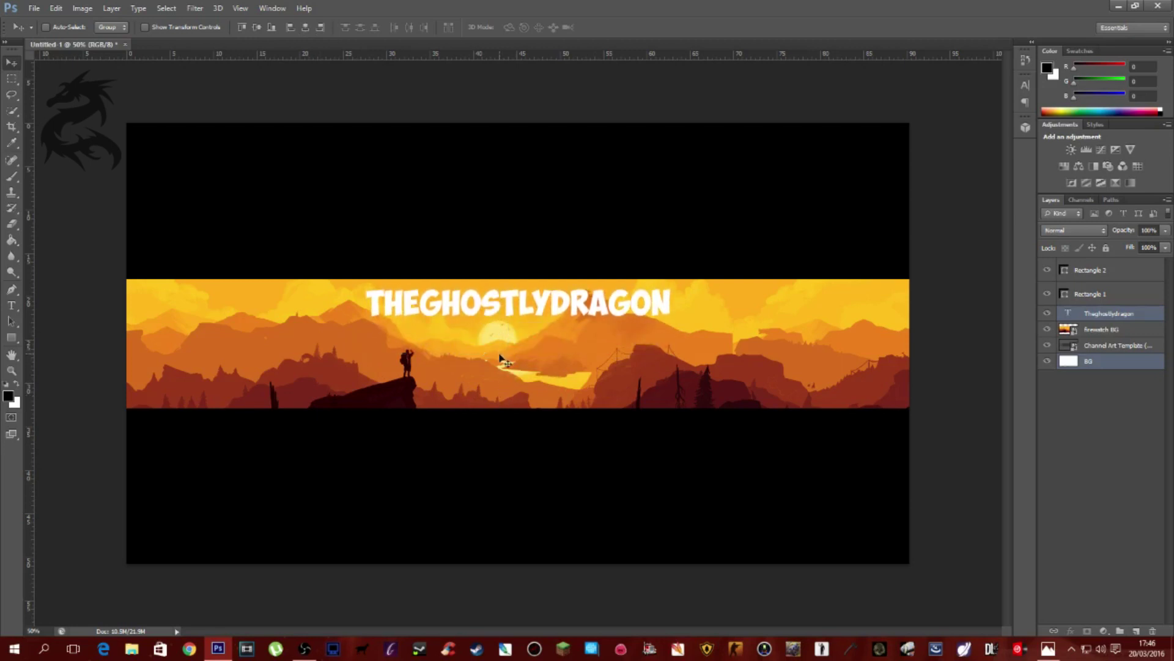
click(1148, 314)
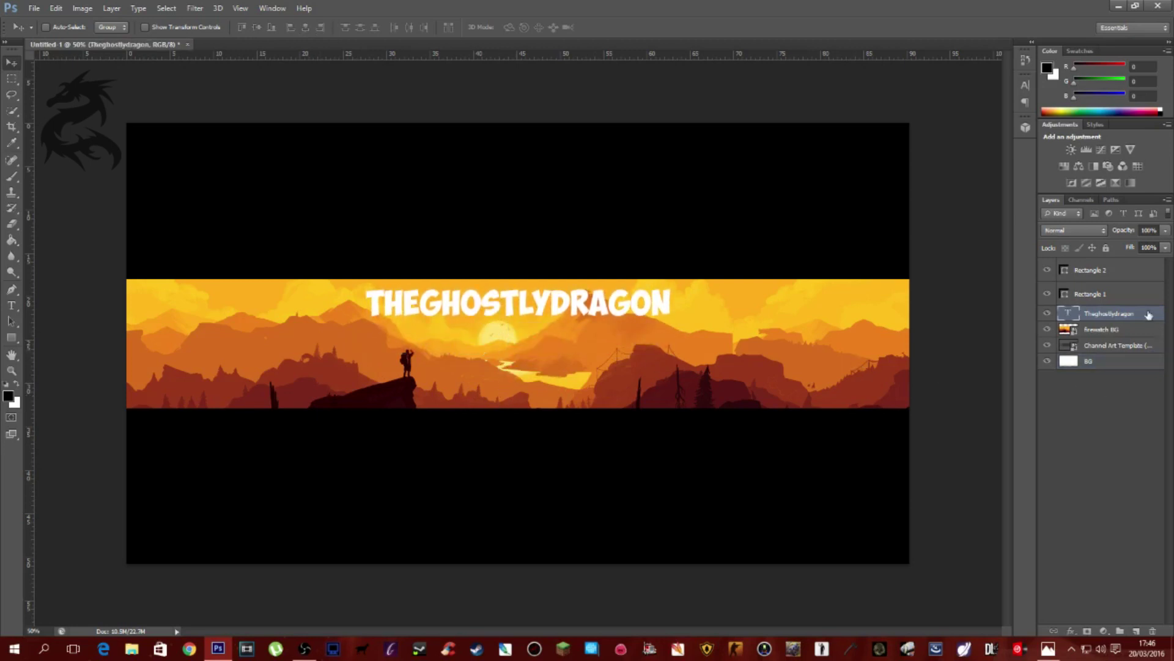
- Open the title's layer styles and add a thicker black Stroke outline
double_click(1148, 314)
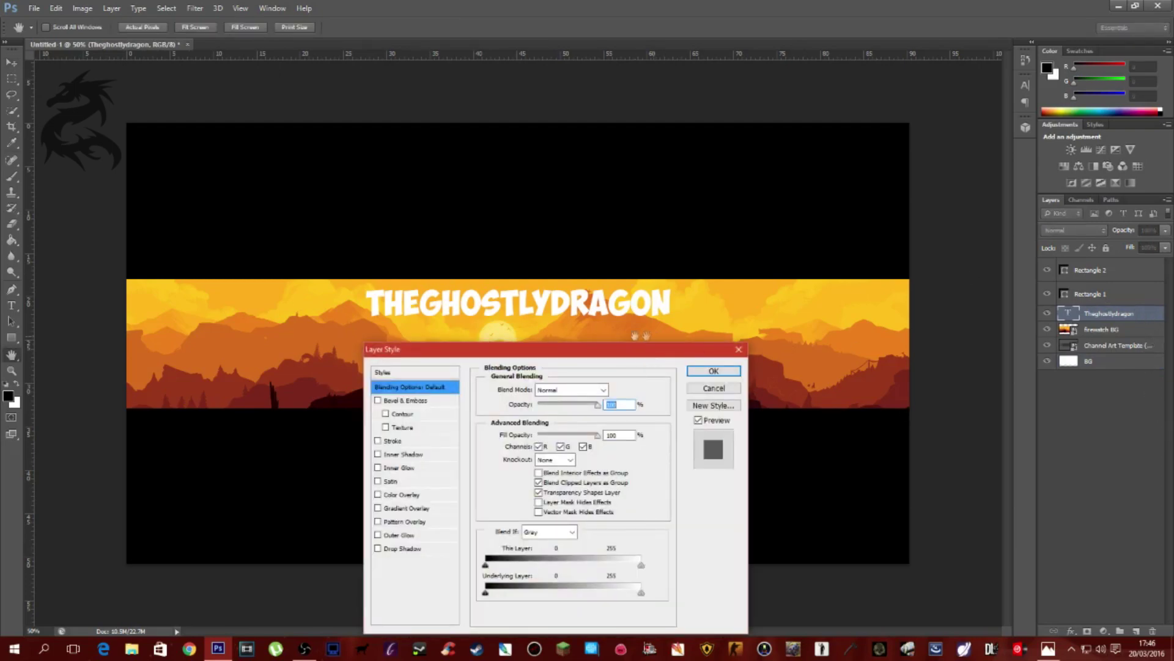
drag(612, 355, 915, 211)
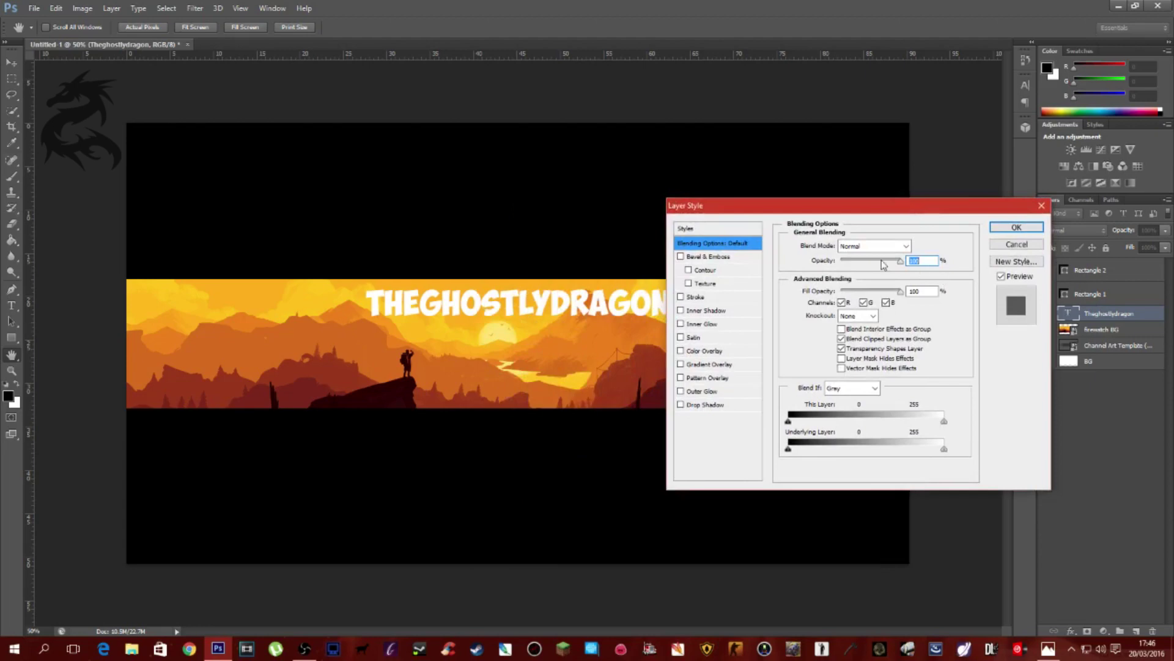
drag(748, 208, 867, 219)
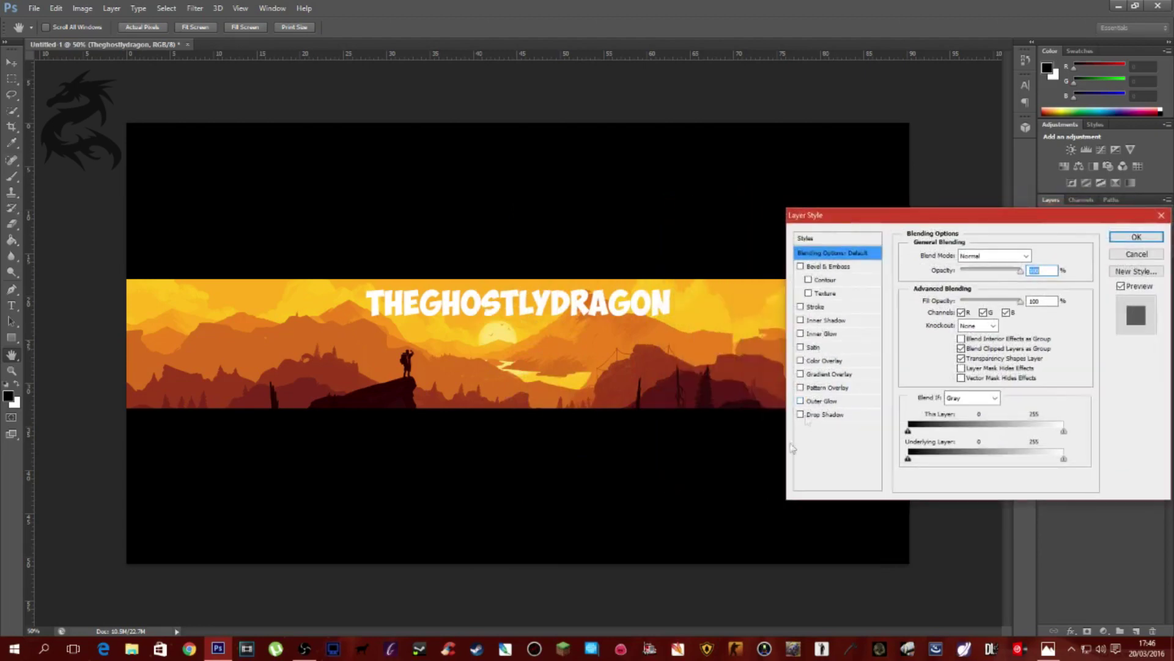
click(1048, 648)
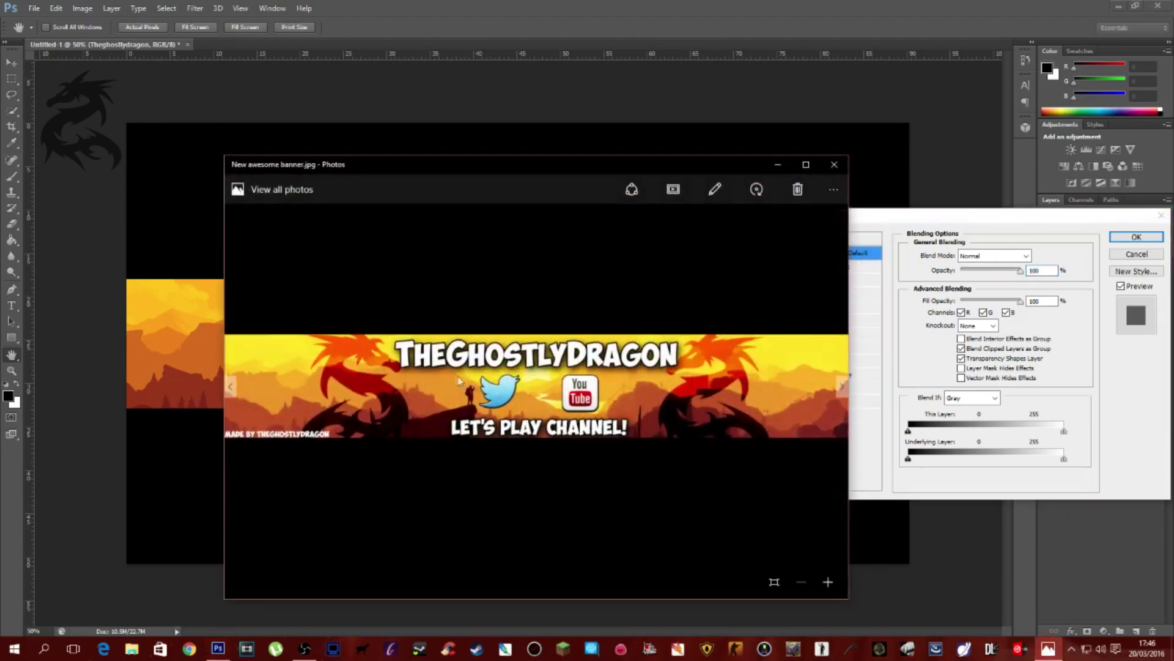
click(777, 164)
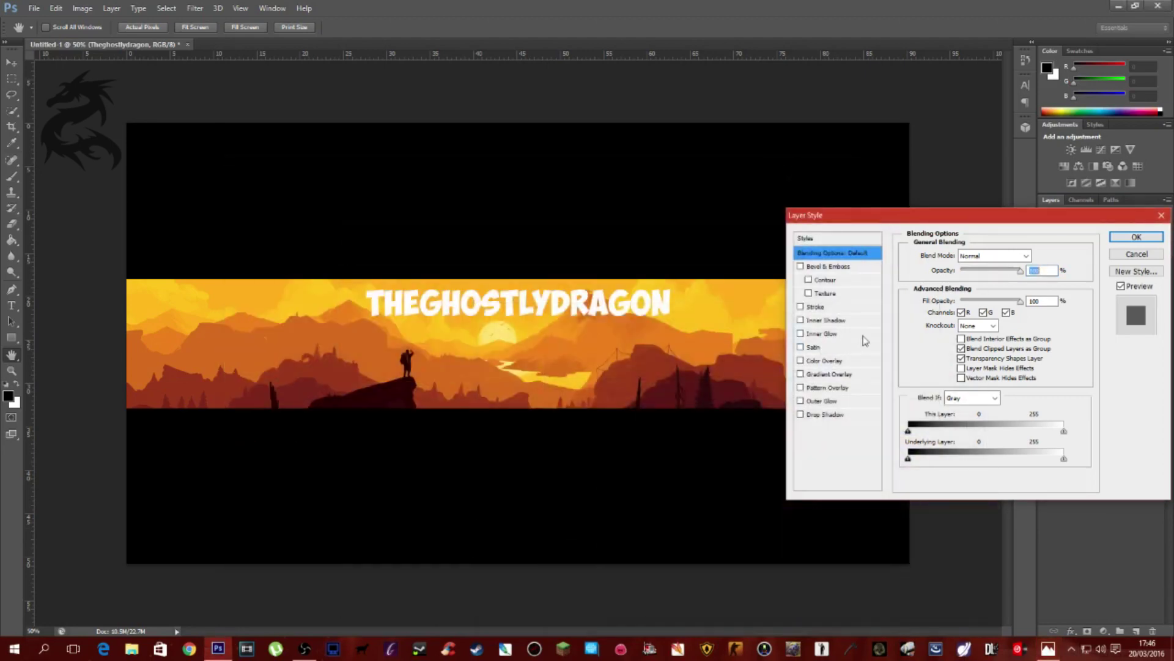
click(816, 307)
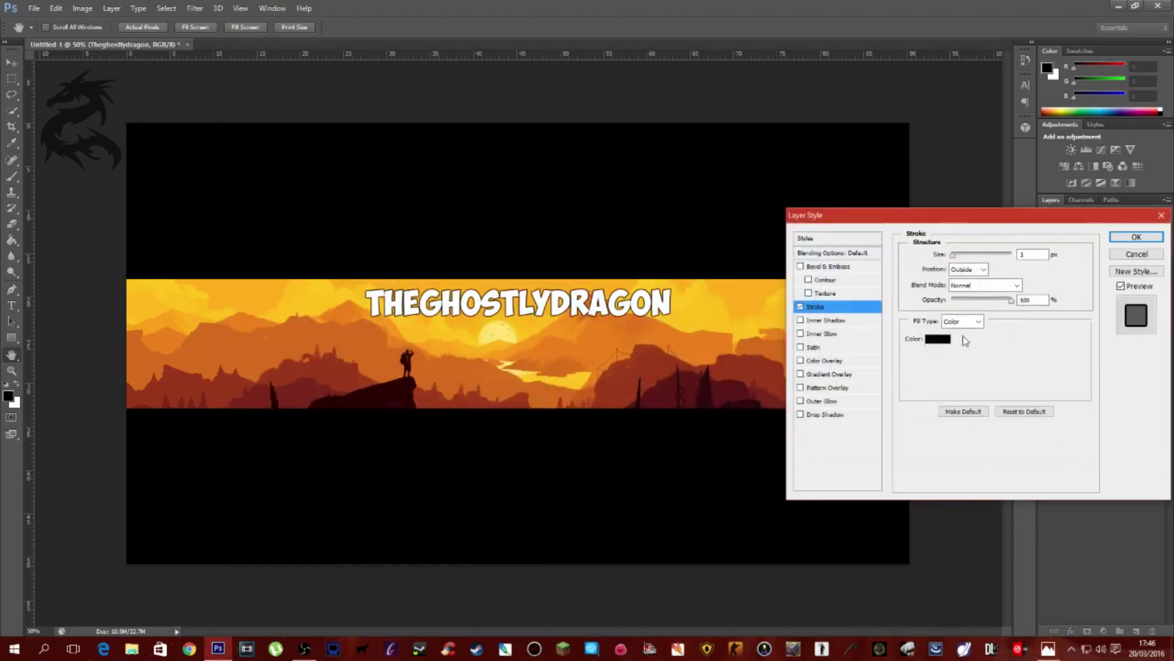
double_click(1033, 255)
text(6)
text(4)
text(5)
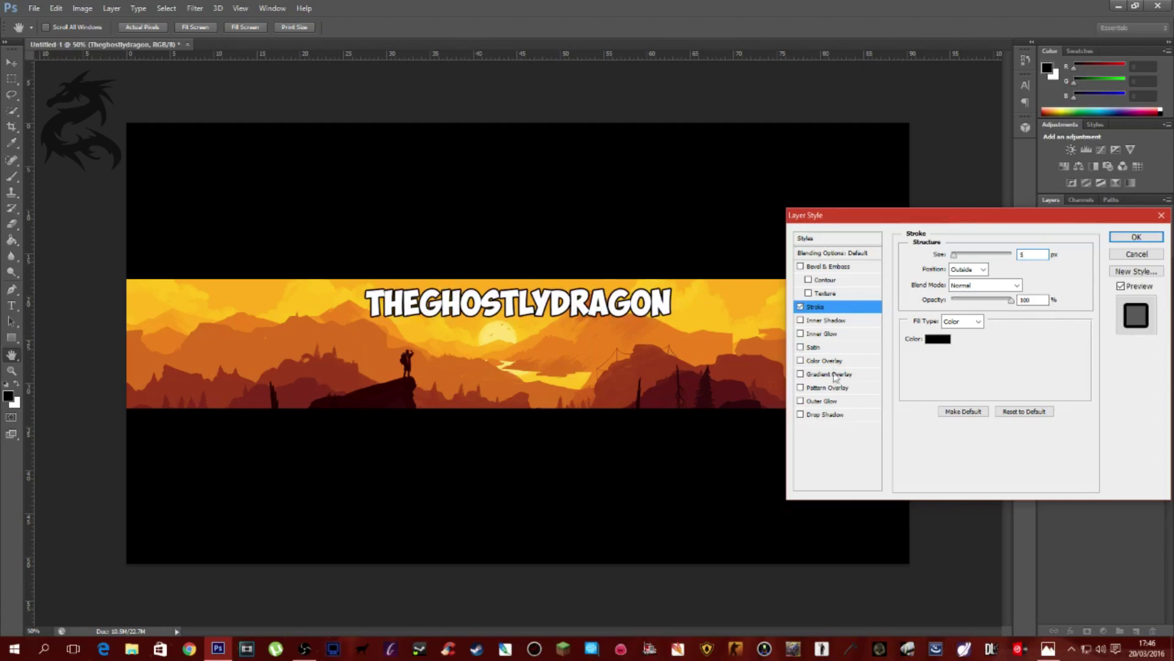
- Add a Drop Shadow with size 13, spread 4, distance 13, angle 90° and 86% opacity
click(811, 419)
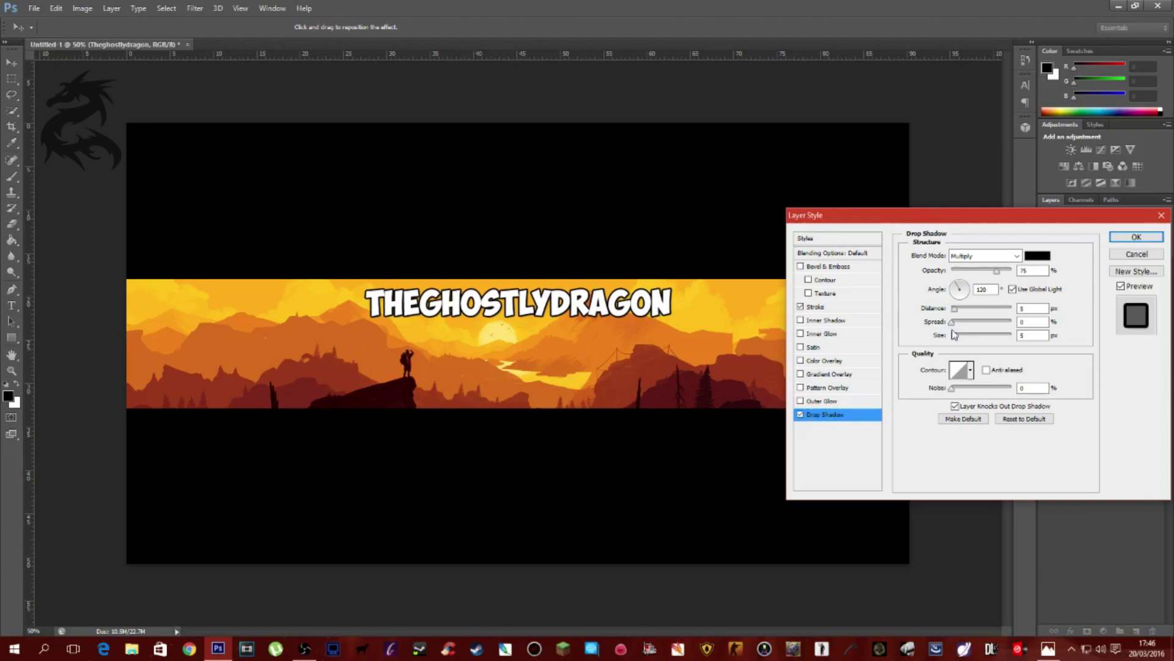
drag(959, 344, 964, 344)
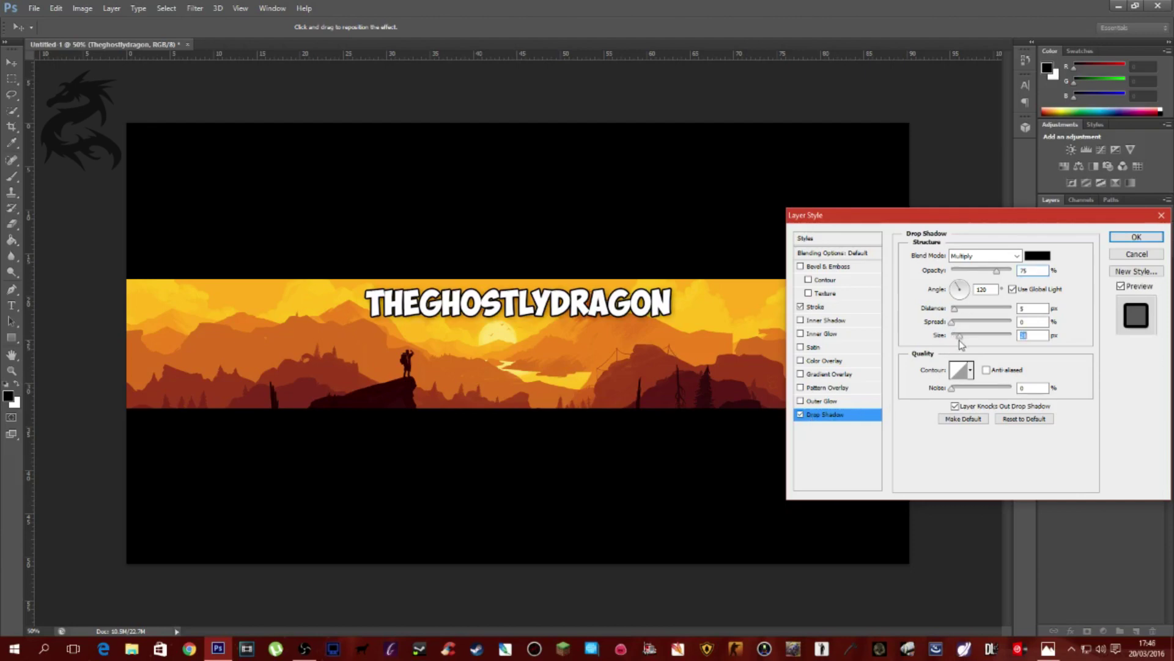
click(954, 324)
drag(955, 319, 964, 312)
click(960, 310)
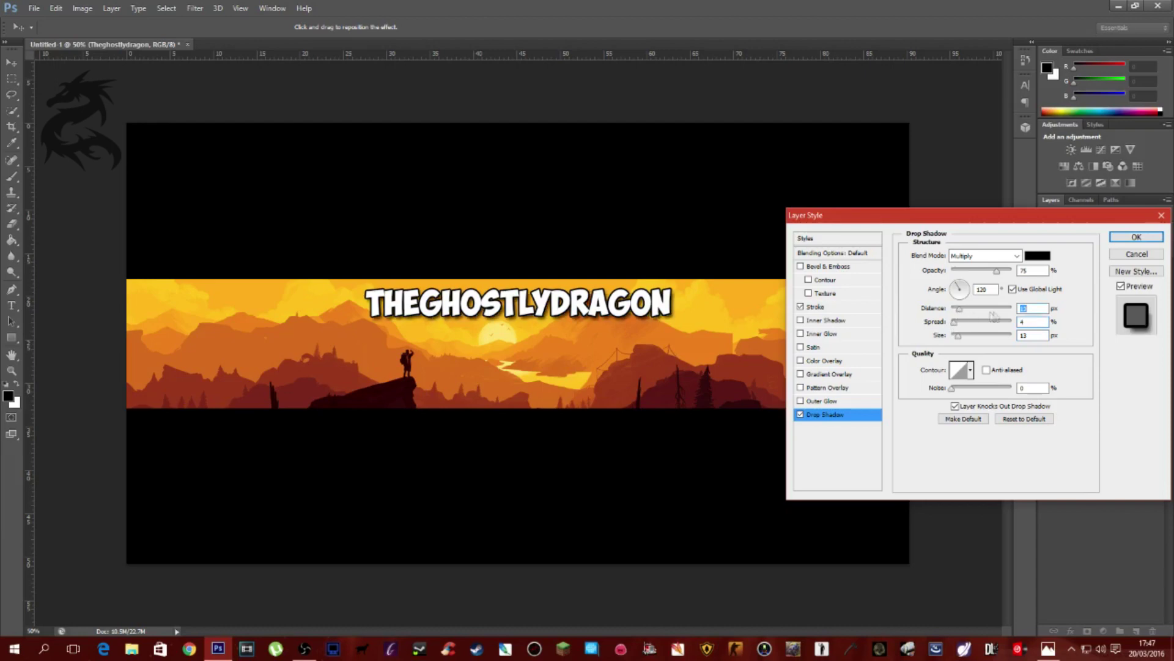
click(922, 294)
text(90)
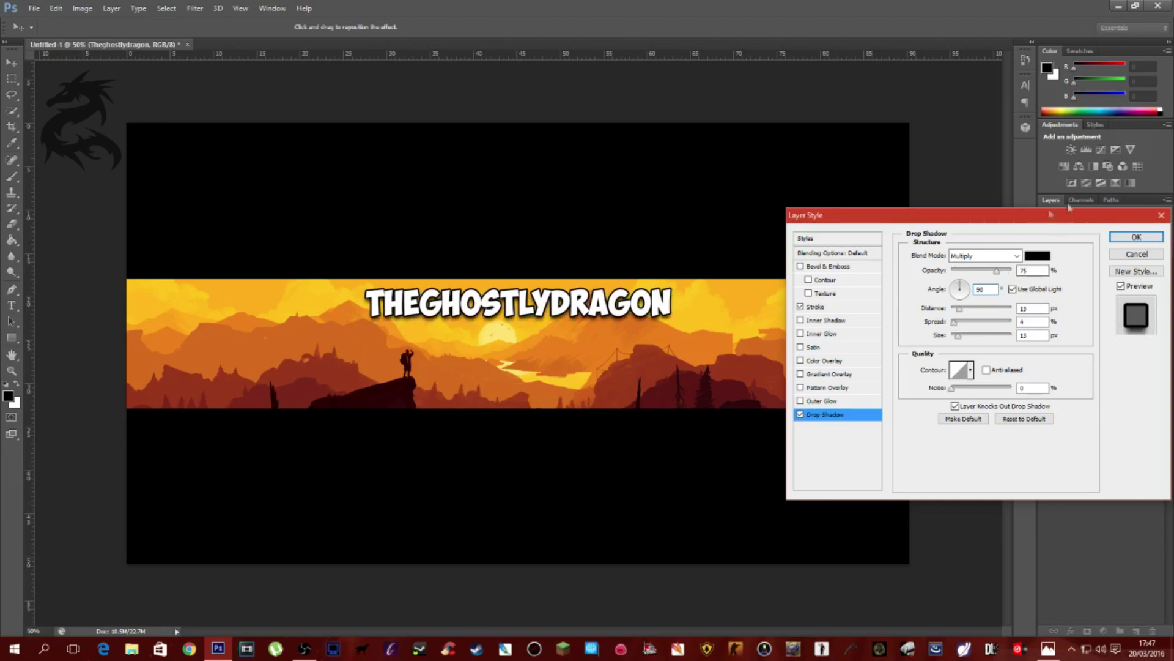
drag(998, 271, 1004, 271)
click(1136, 237)
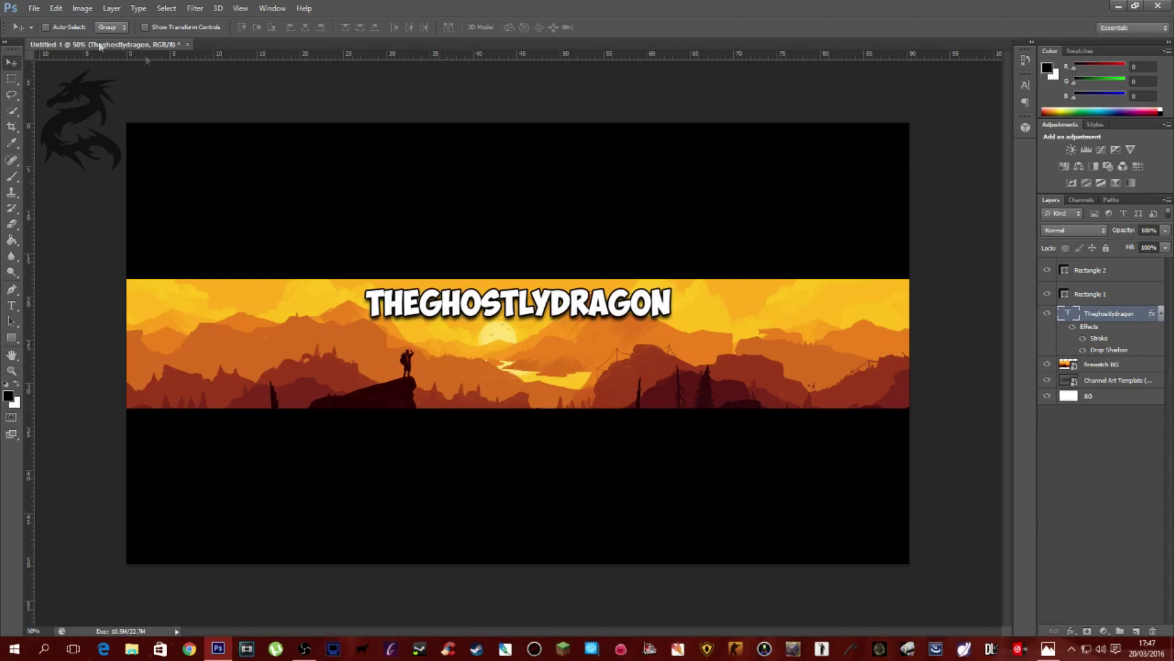
- Place the YouTube-icon image on the banner, scaled down to about a third of its size
click(33, 8)
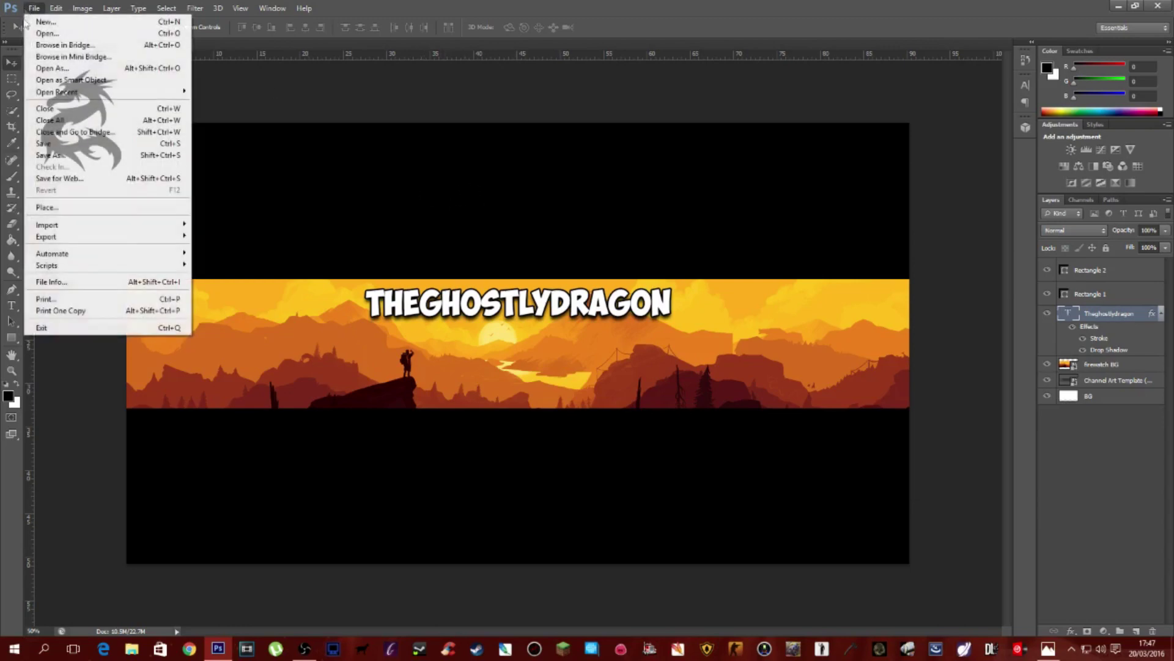
click(67, 206)
scroll(340, 281, down, 15)
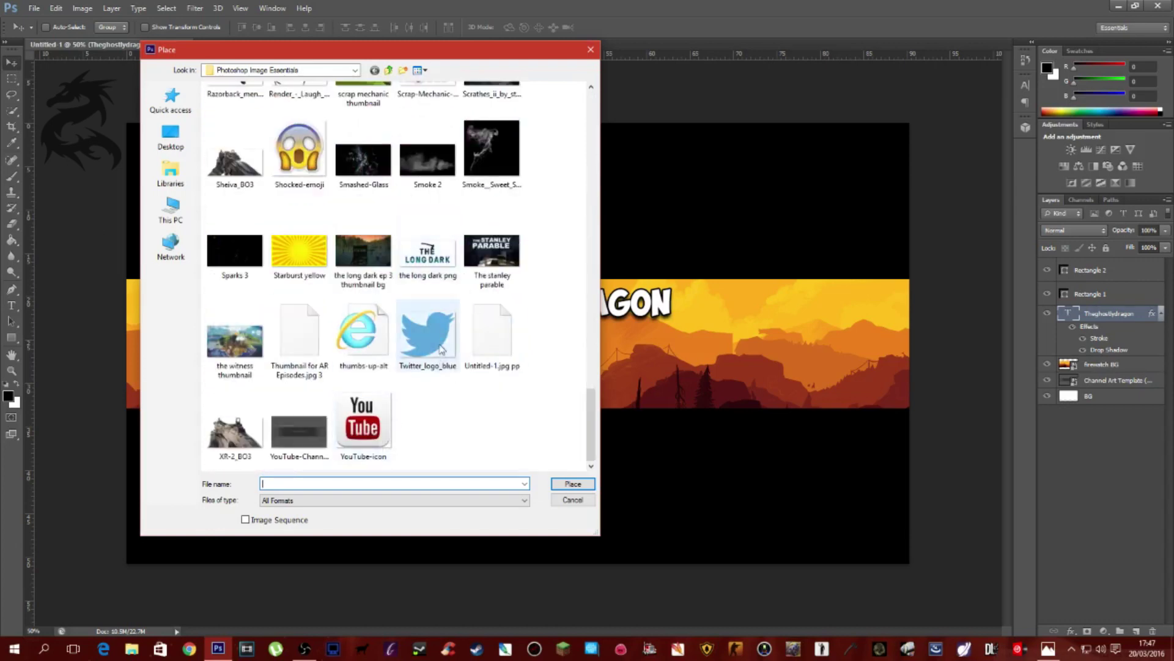
click(422, 353)
click(364, 428)
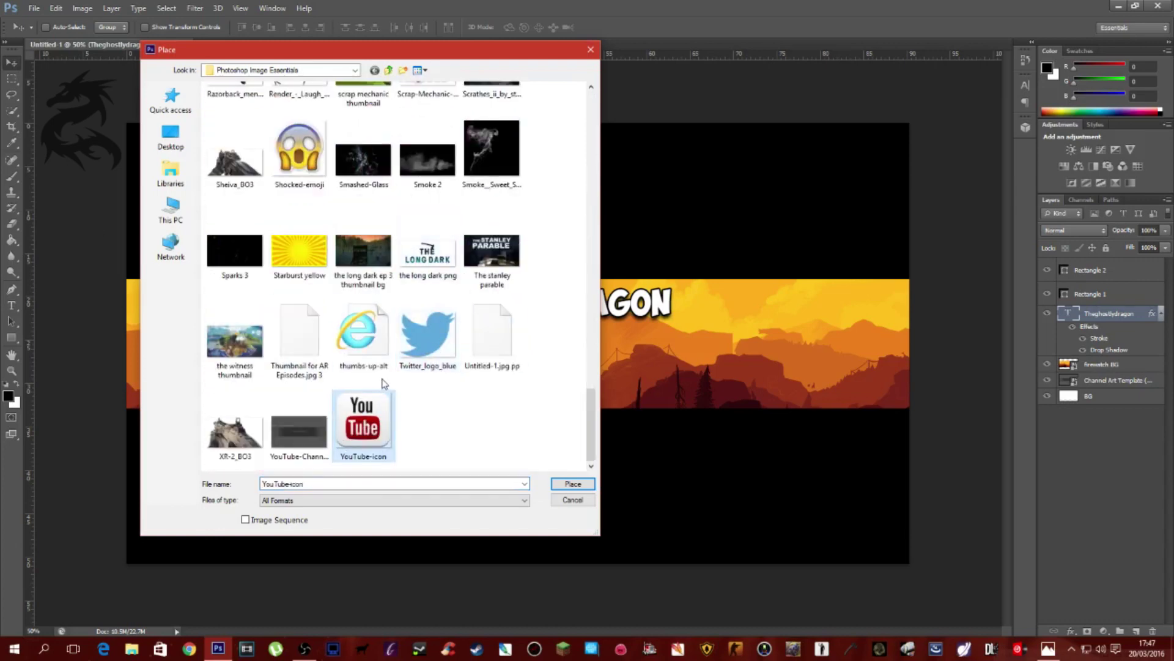
click(417, 338)
click(385, 435)
double_click(386, 435)
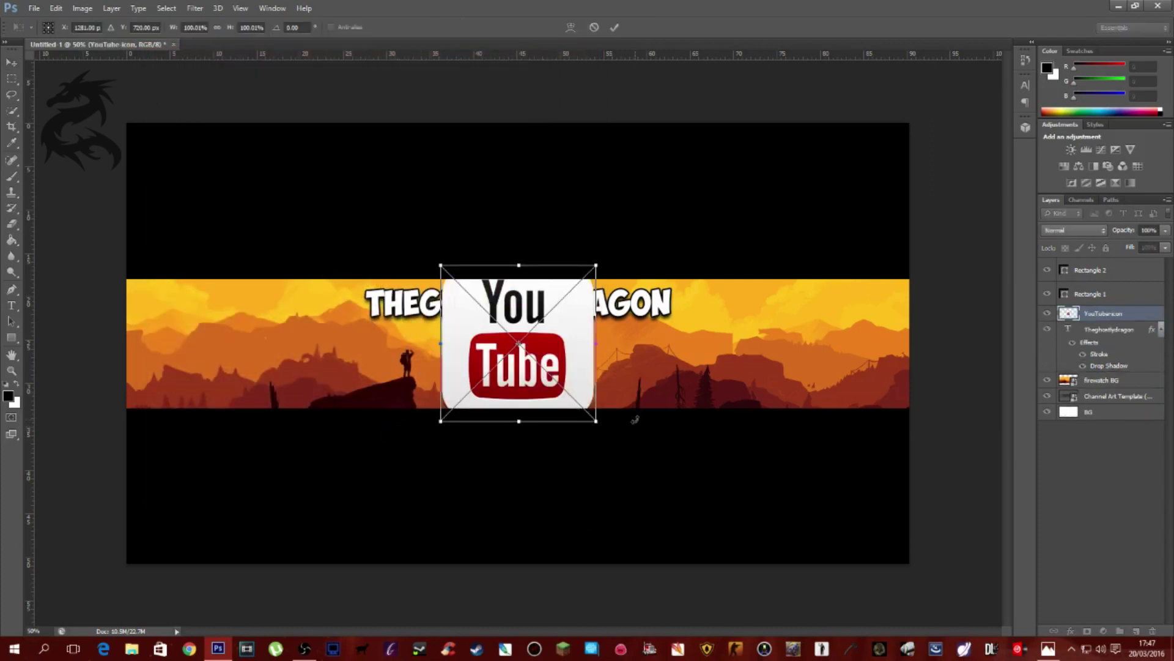
drag(597, 422, 501, 387)
right_click(484, 377)
click(506, 384)
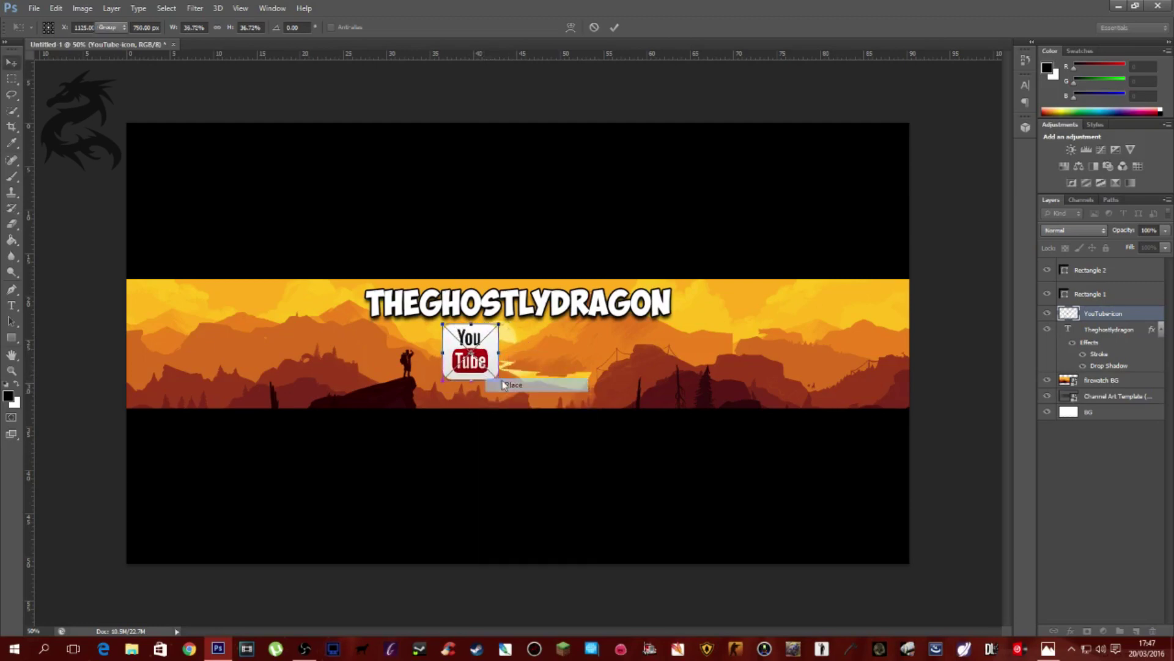
- Move the YouTube icon just under the title and shrink it further to about 28%
drag(483, 345, 578, 369)
click(1043, 651)
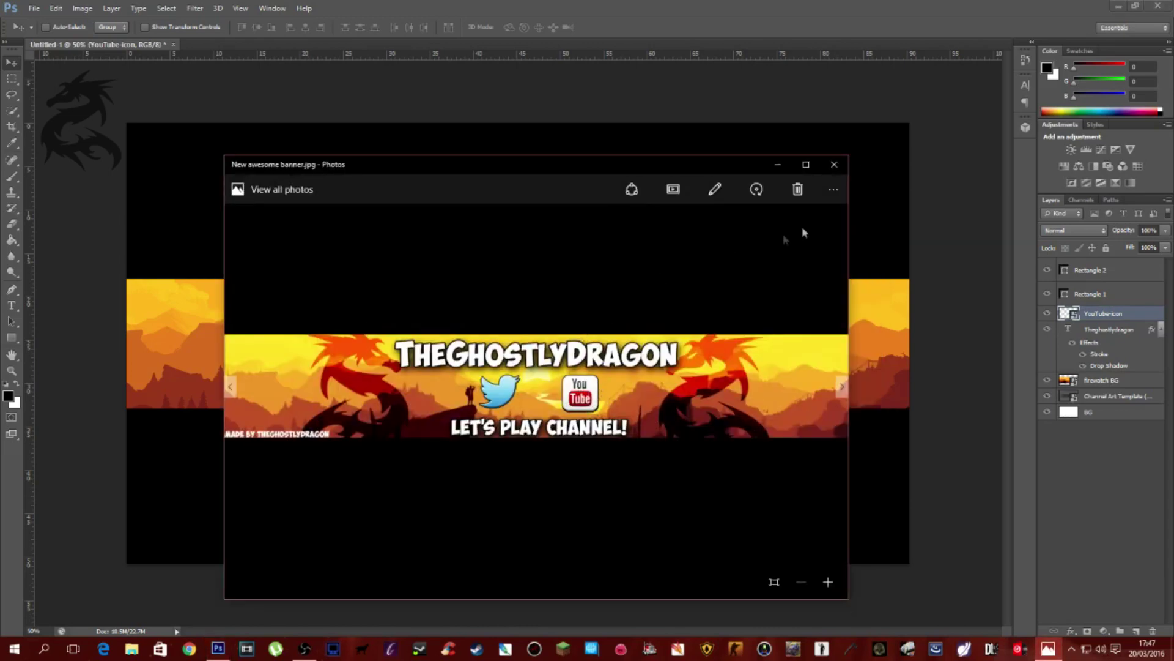
click(777, 164)
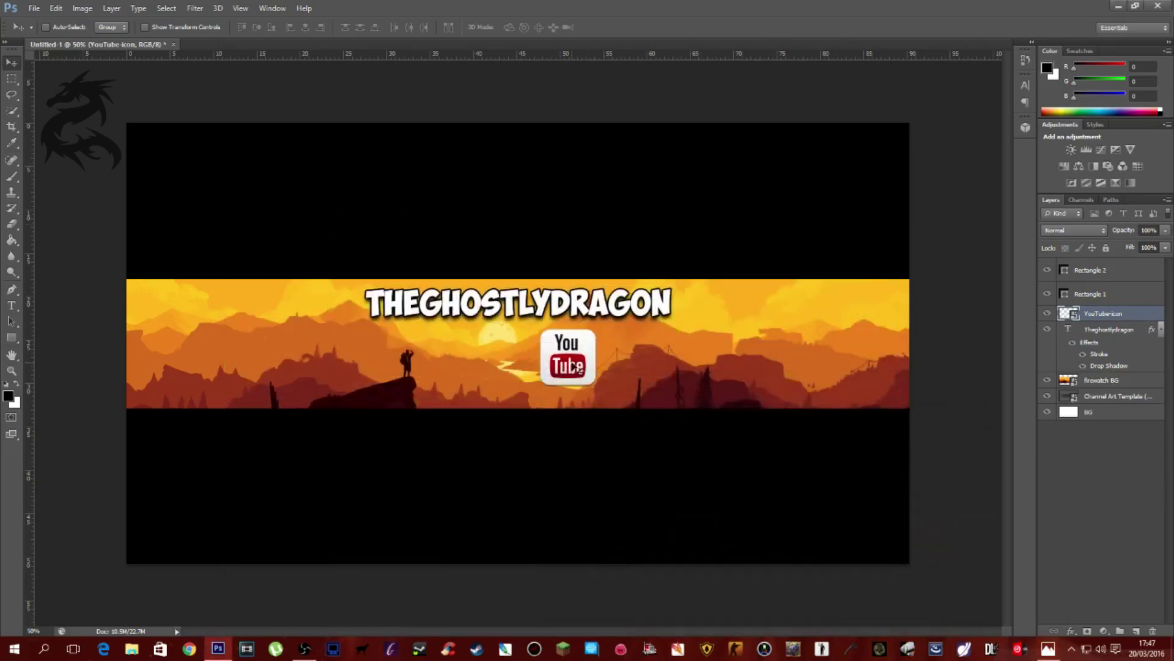
key(ctrl+t)
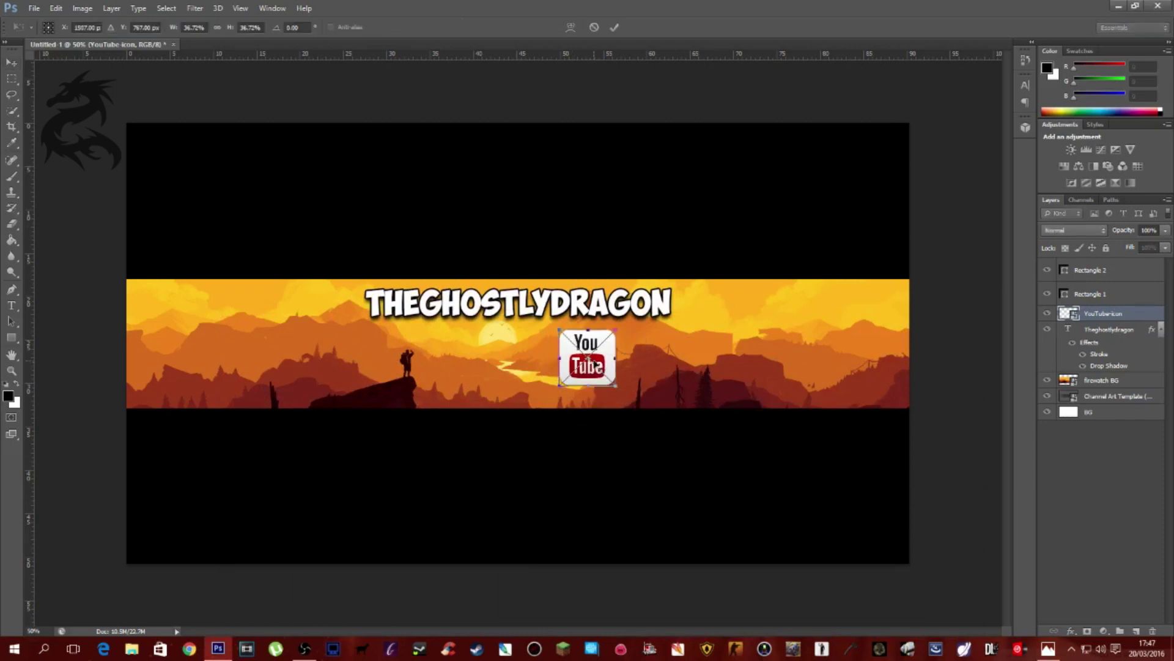
right_click(596, 355)
click(619, 361)
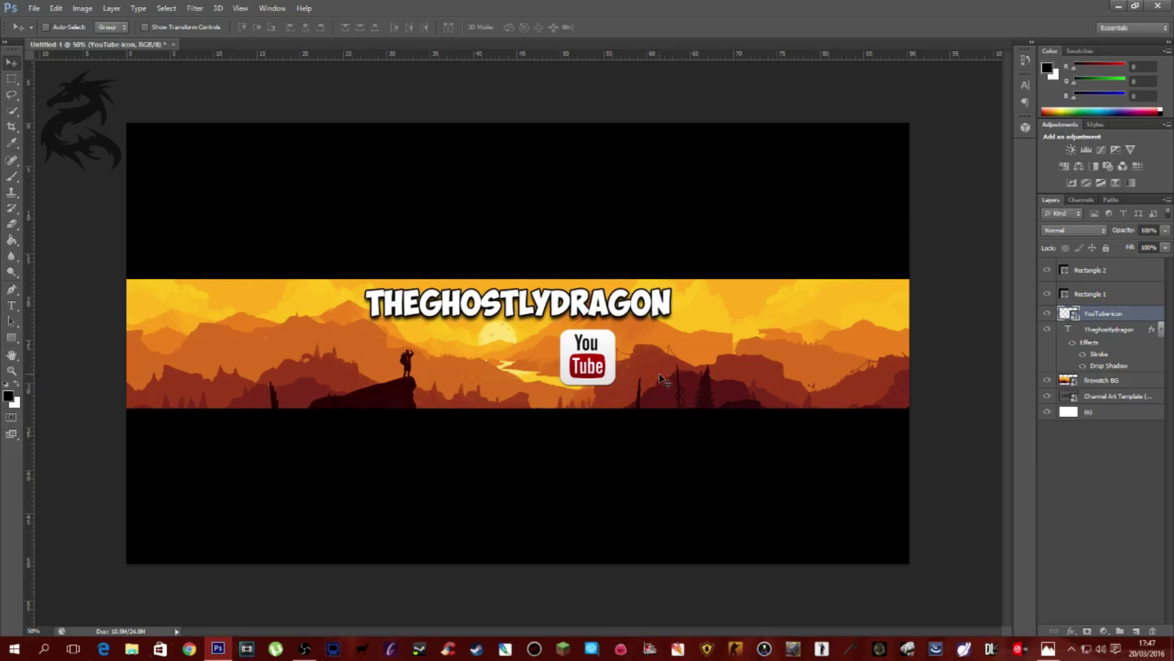
key(ctrl+t)
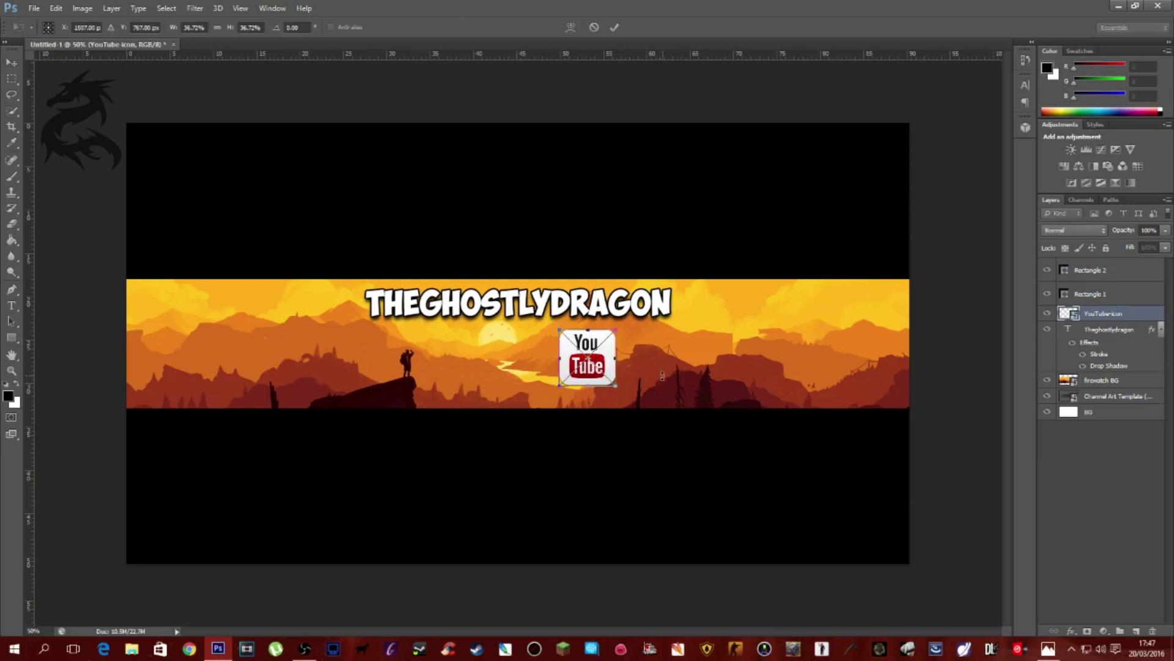
drag(618, 390, 604, 375)
drag(604, 373, 599, 346)
right_click(575, 342)
click(596, 352)
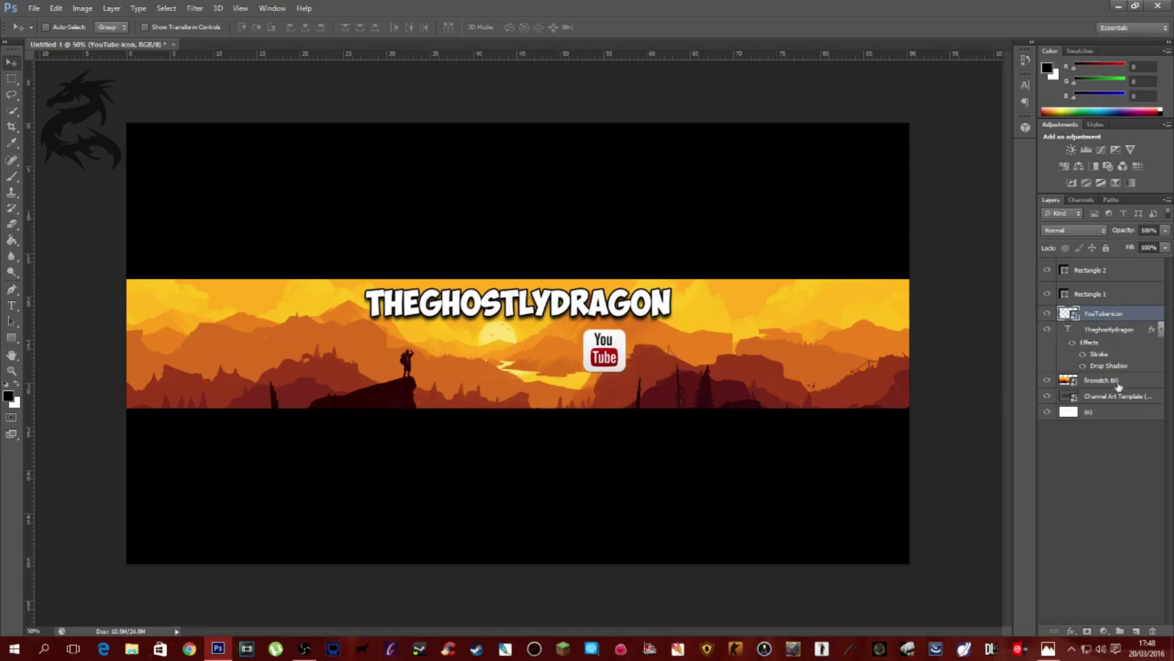
- Copy the title's stroke and drop shadow layer style onto the YouTube-icon layer
click(1129, 331)
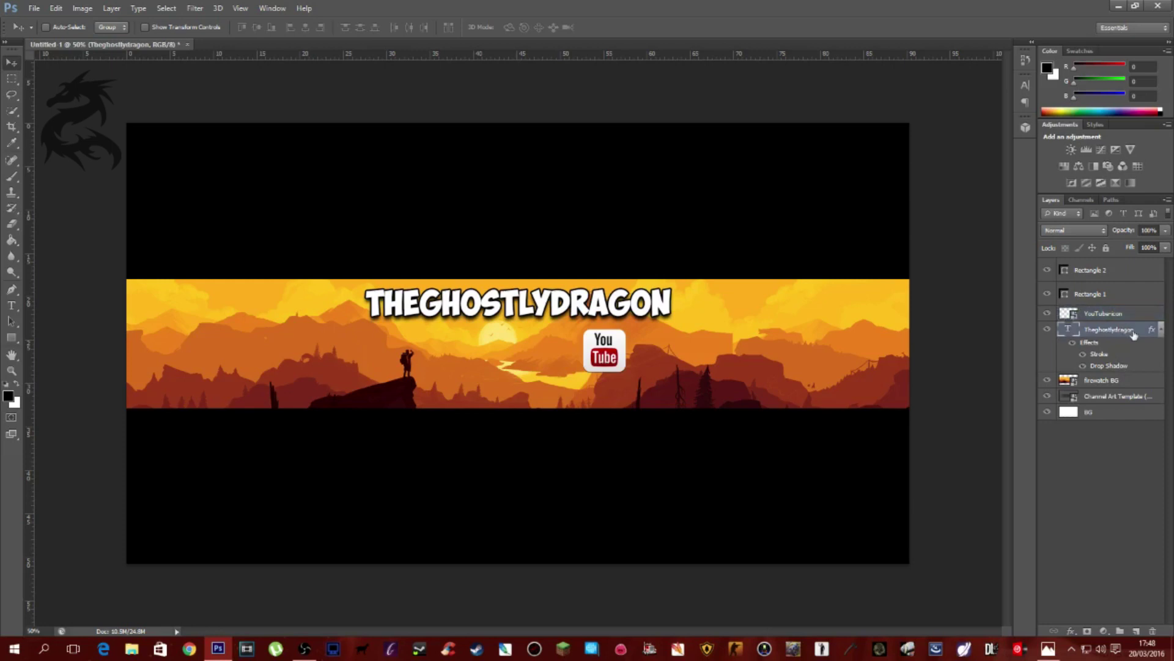
right_click(1140, 333)
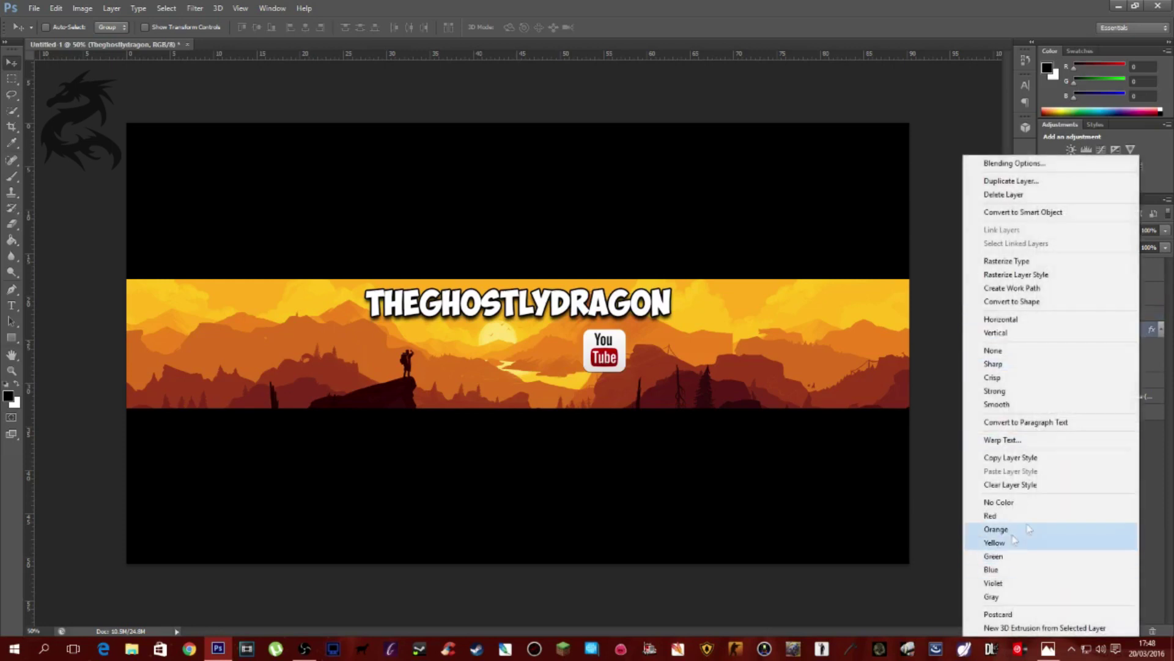
click(1026, 459)
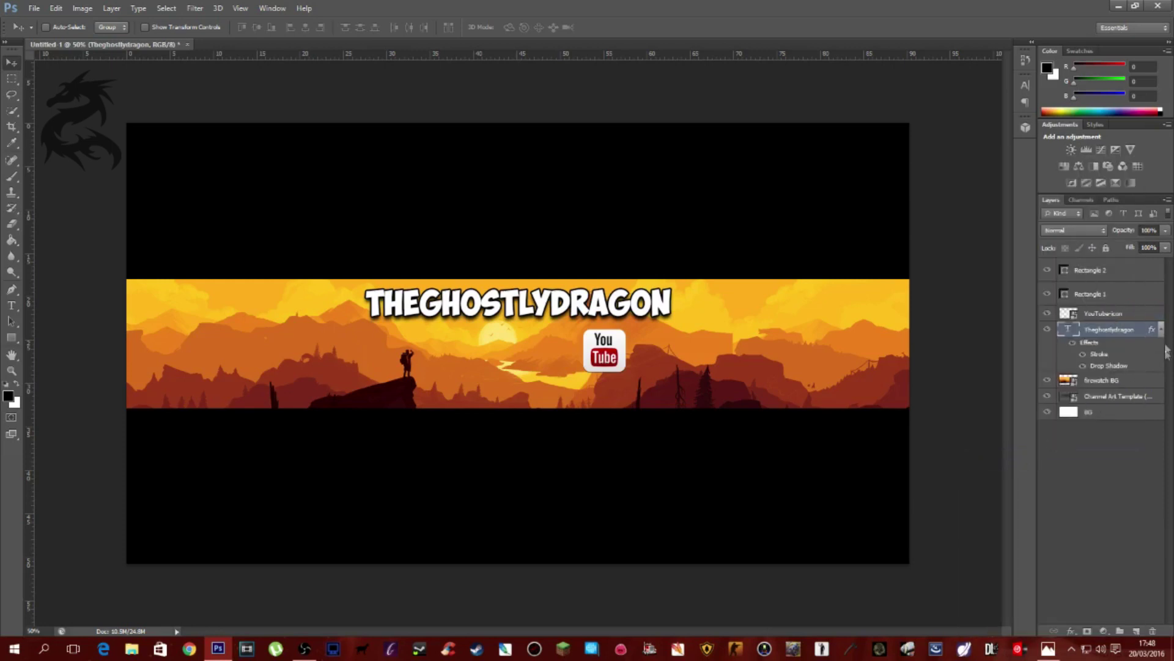
click(1141, 319)
right_click(1141, 319)
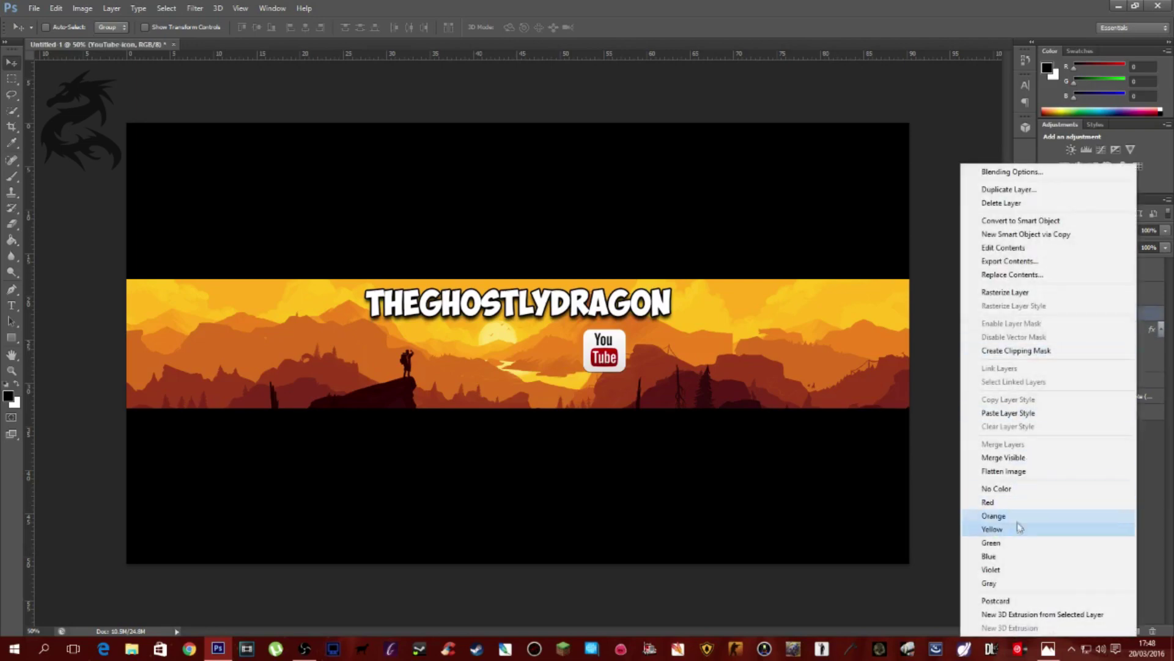
click(1016, 413)
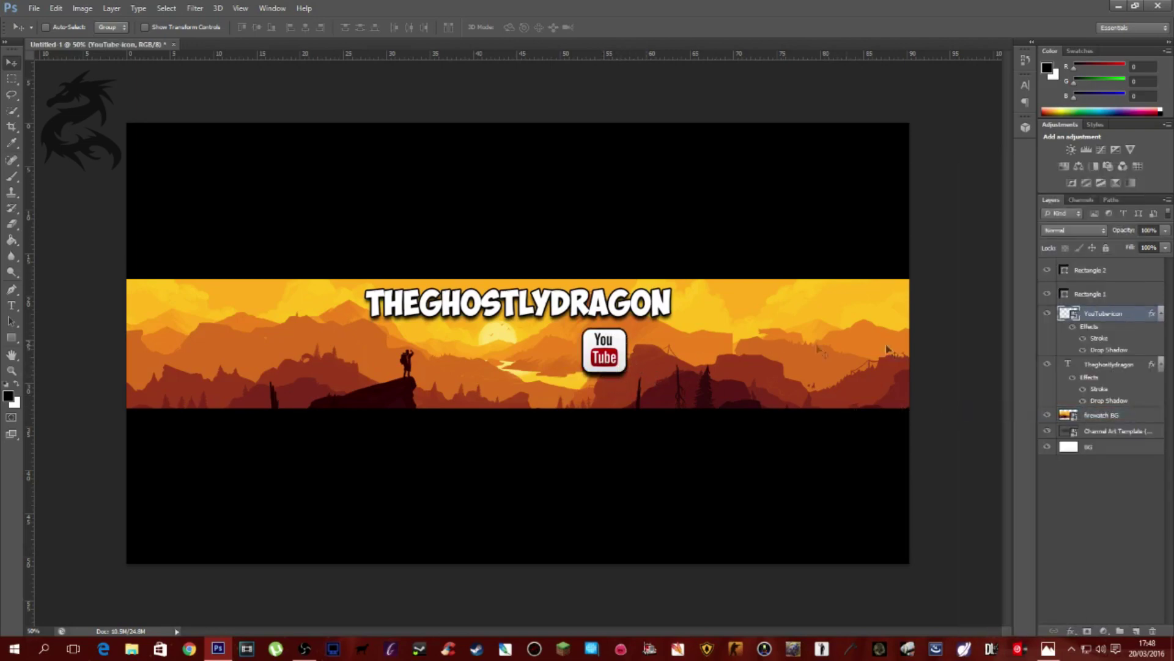
- Reduce the YouTube icon's stroke size from 5 px to 3 px
double_click(1136, 316)
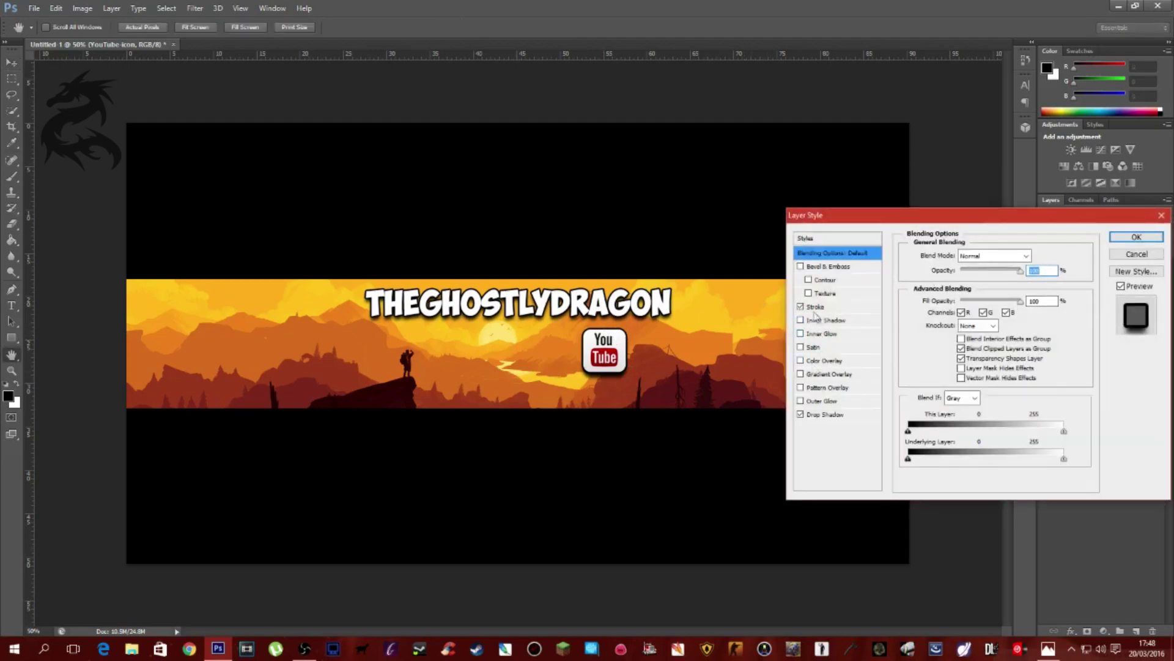
click(816, 307)
click(1039, 254)
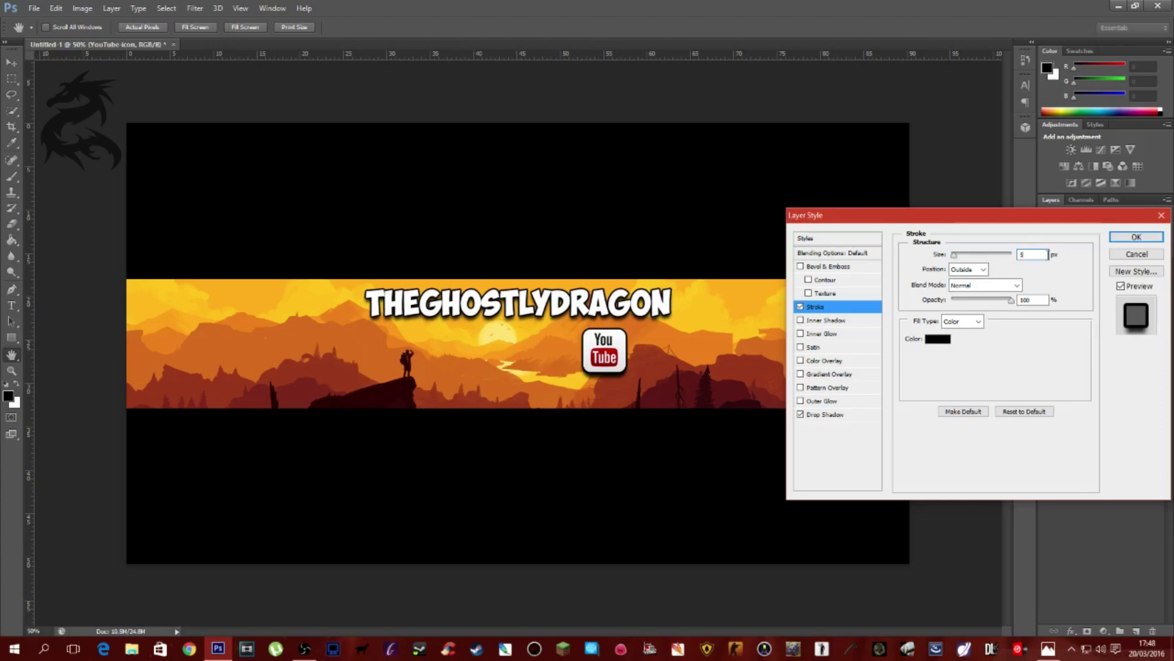
text(3)
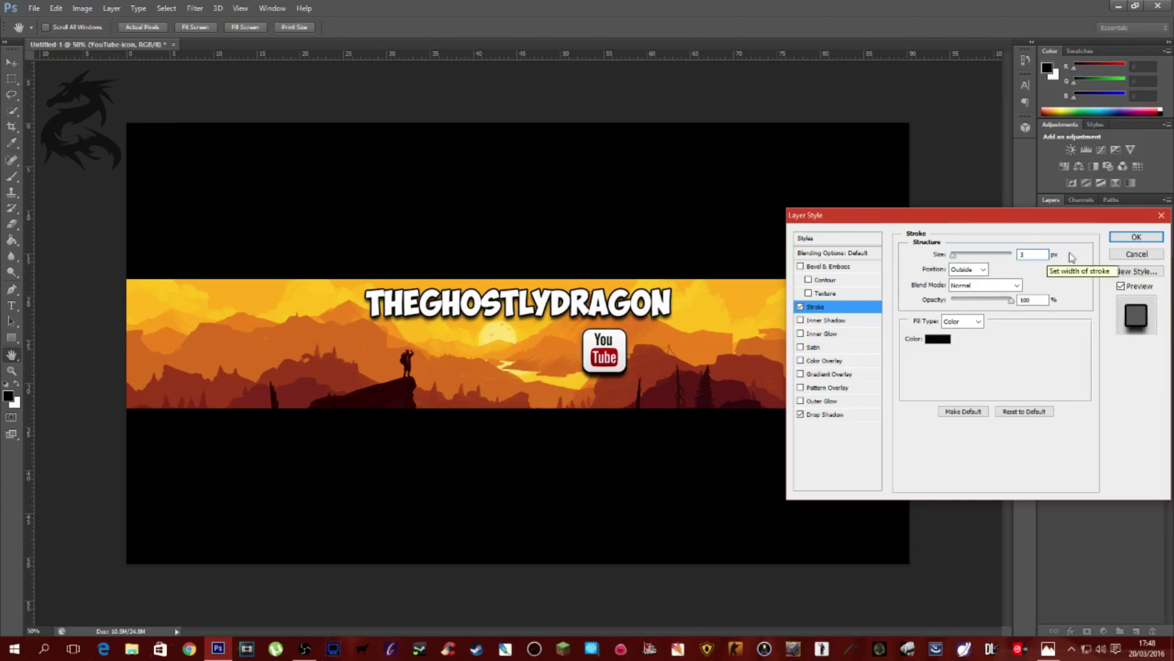
click(1136, 237)
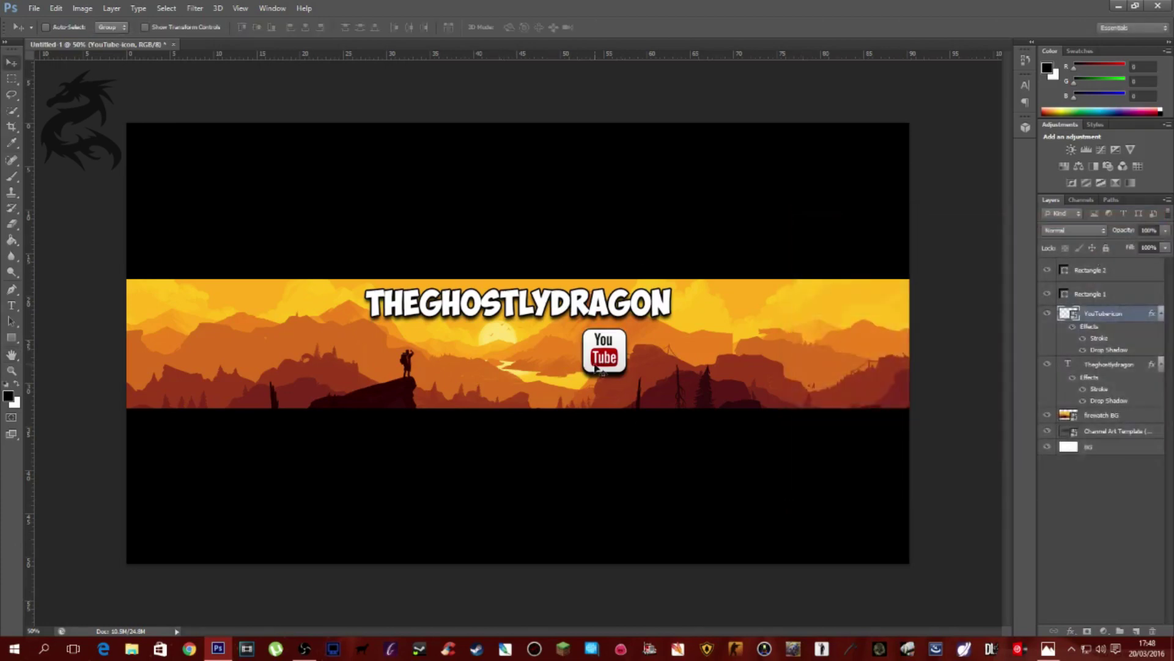
click(34, 9)
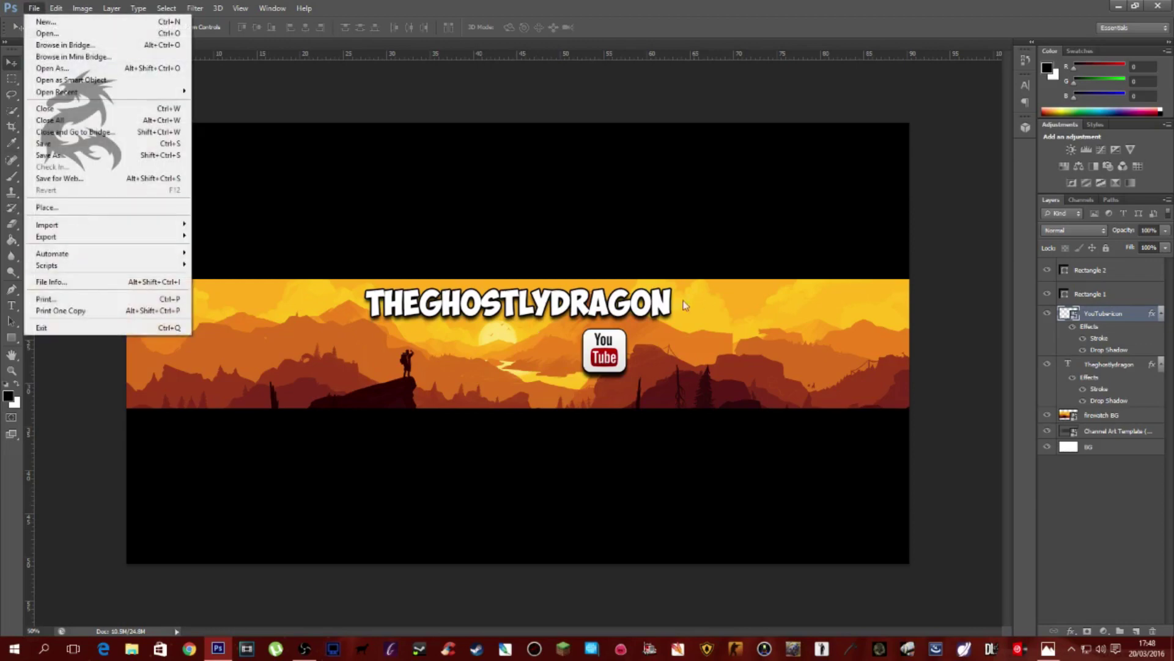
- Place Twitter_logo_blue and scale it down to the left of the YouTube icon
click(101, 206)
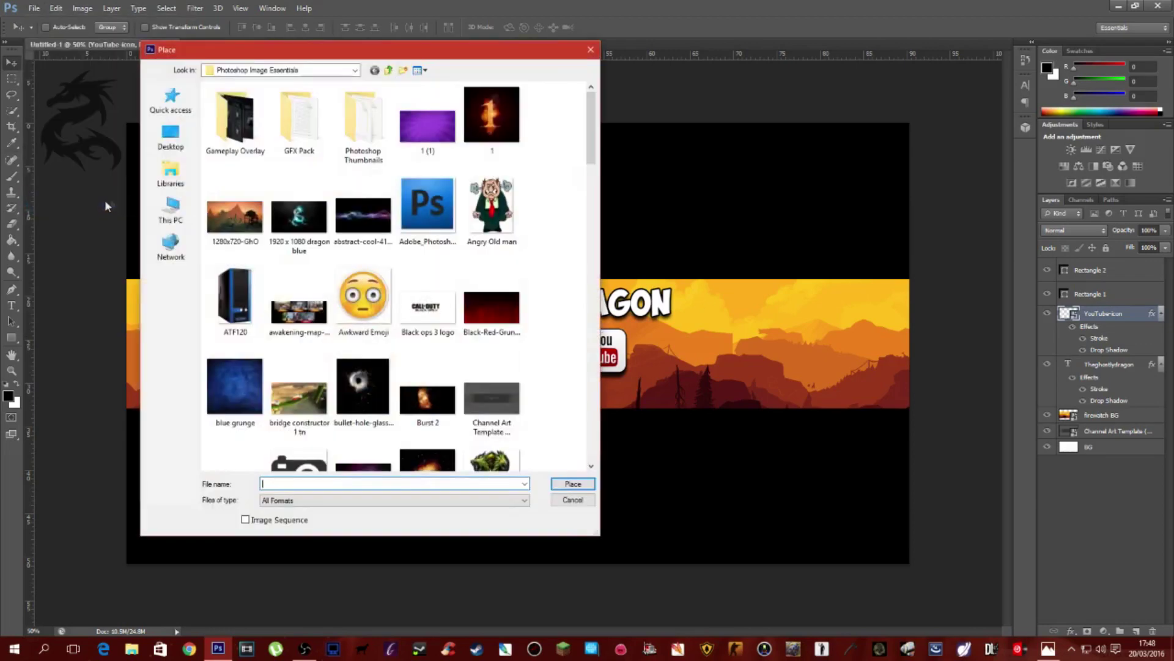
scroll(414, 342, down, 15)
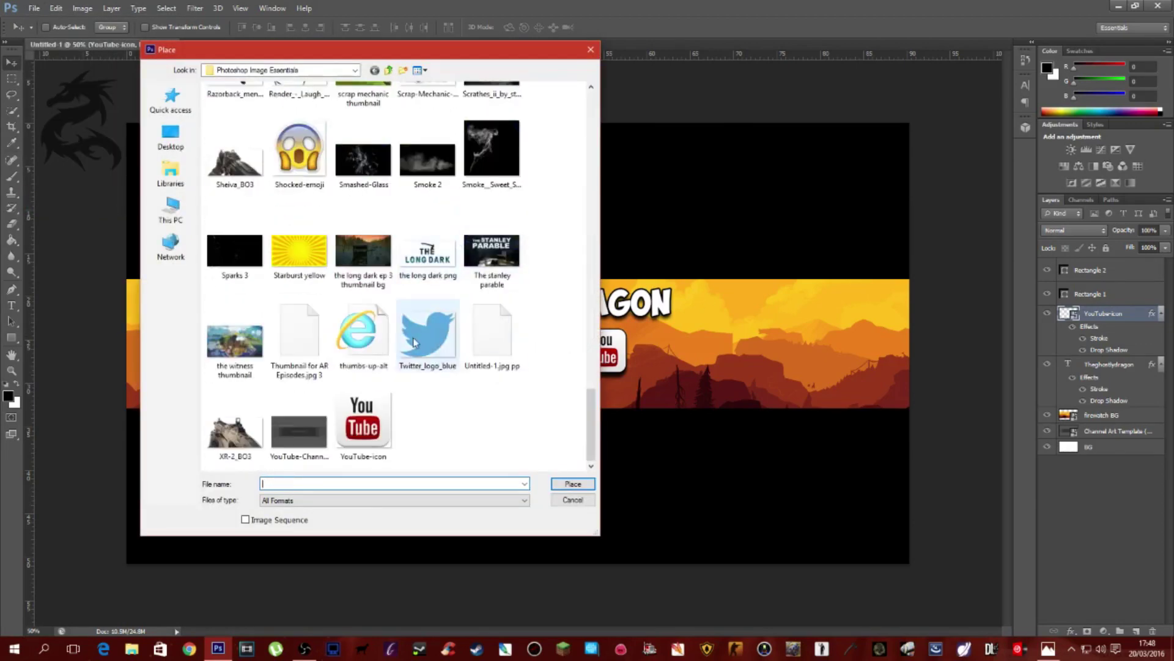
double_click(414, 342)
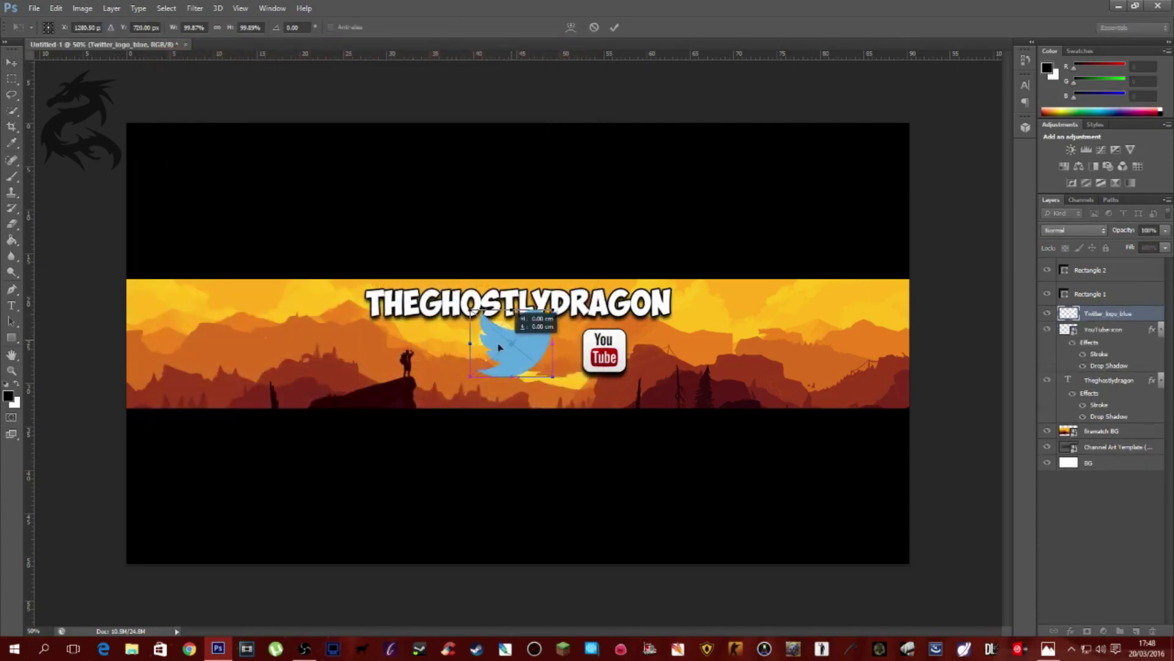
drag(498, 347, 484, 353)
drag(539, 383, 484, 375)
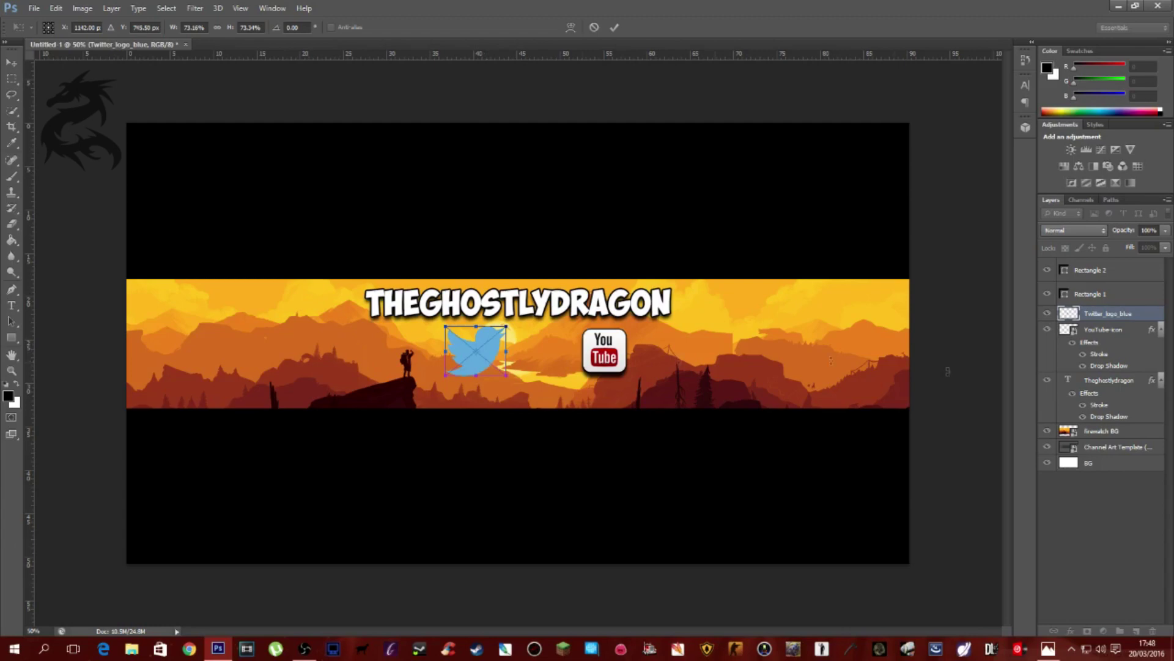
right_click(480, 370)
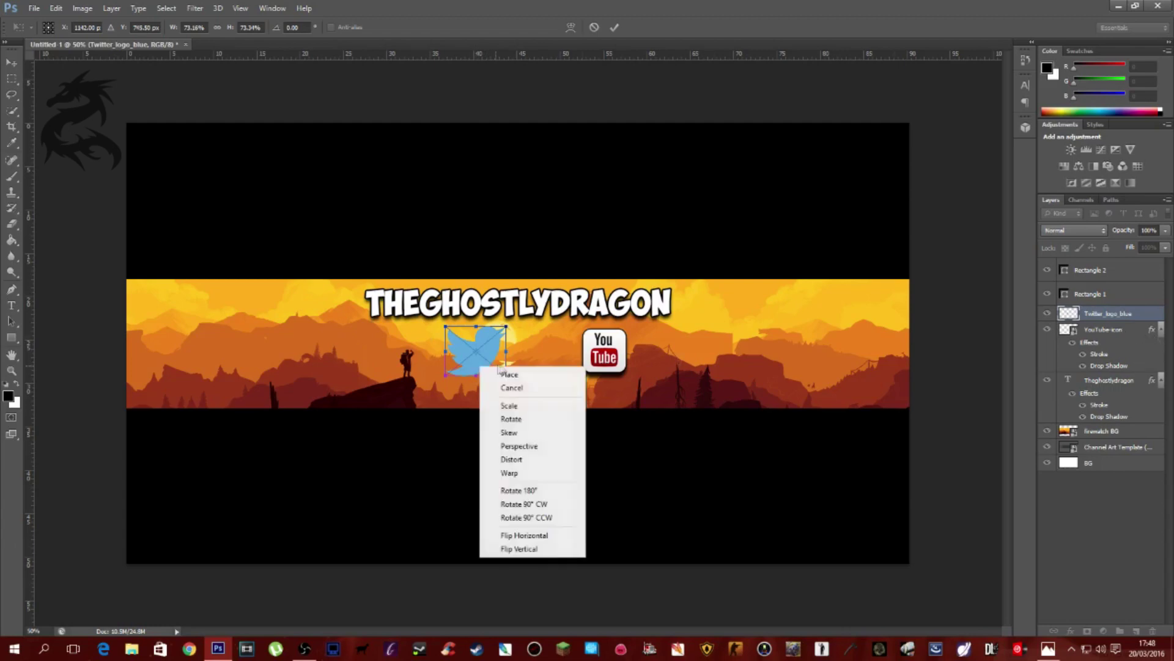
key(Return)
- Shift the YouTube icon slightly left toward the Twitter logo
click(1137, 335)
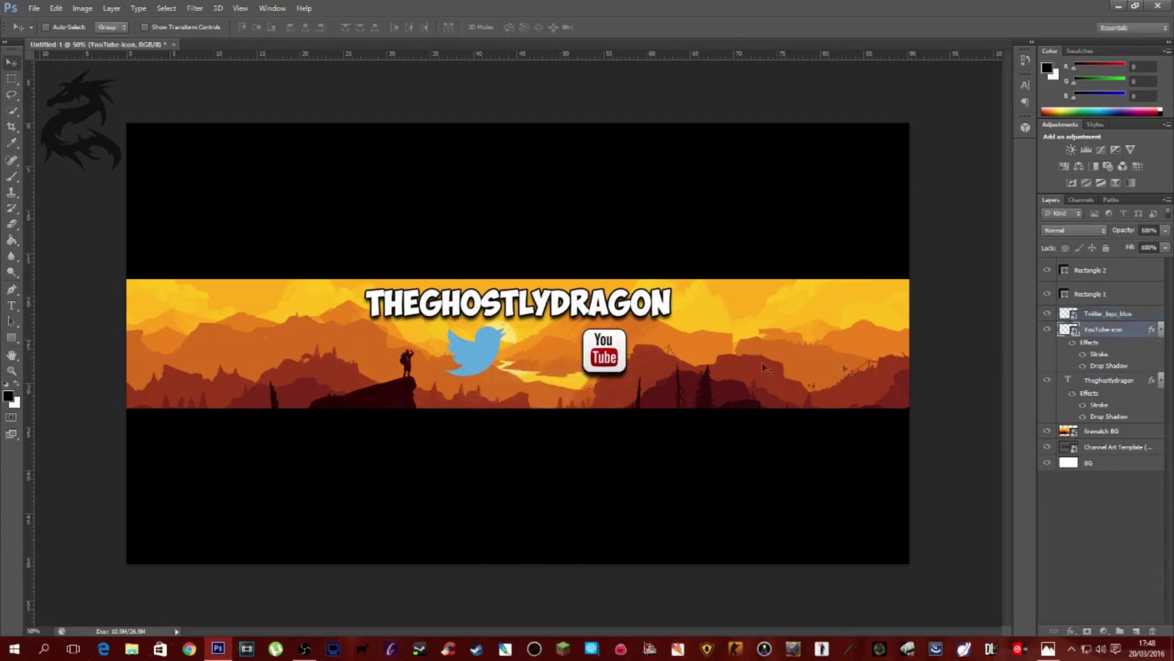
mouse_move(617, 372)
mouse_down()
mouse_move(589, 369)
mouse_move(596, 361)
mouse_up()
click(1145, 319)
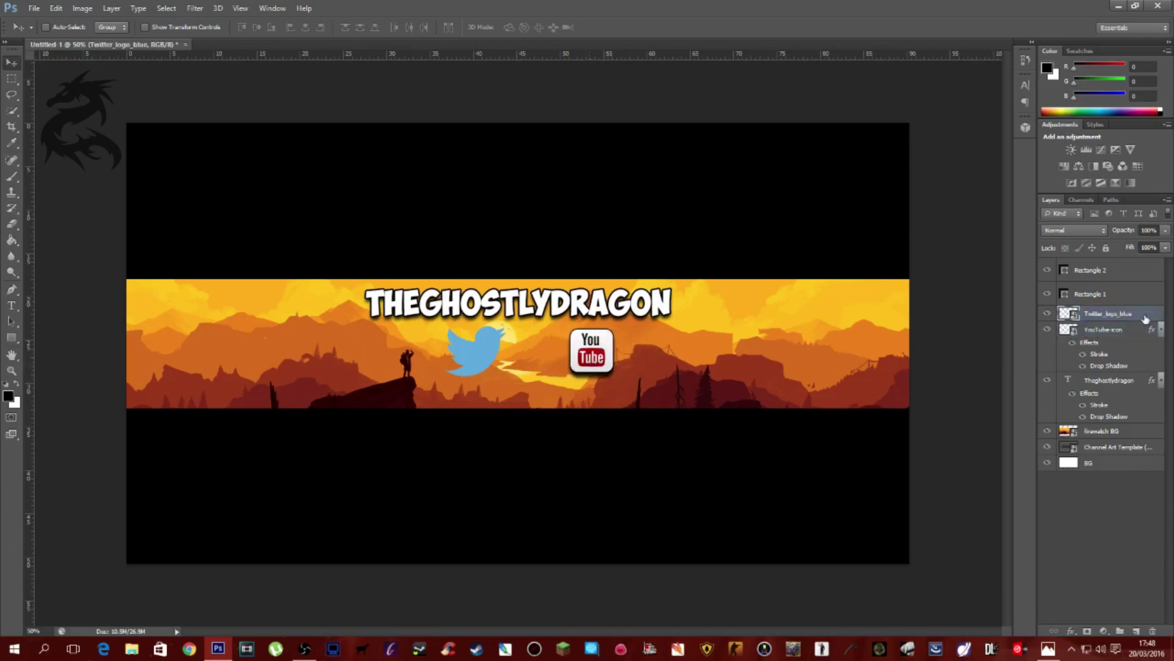
- Give the Twitter logo a bright cyan Gradient Overlay blended in Overlay mode
double_click(1145, 318)
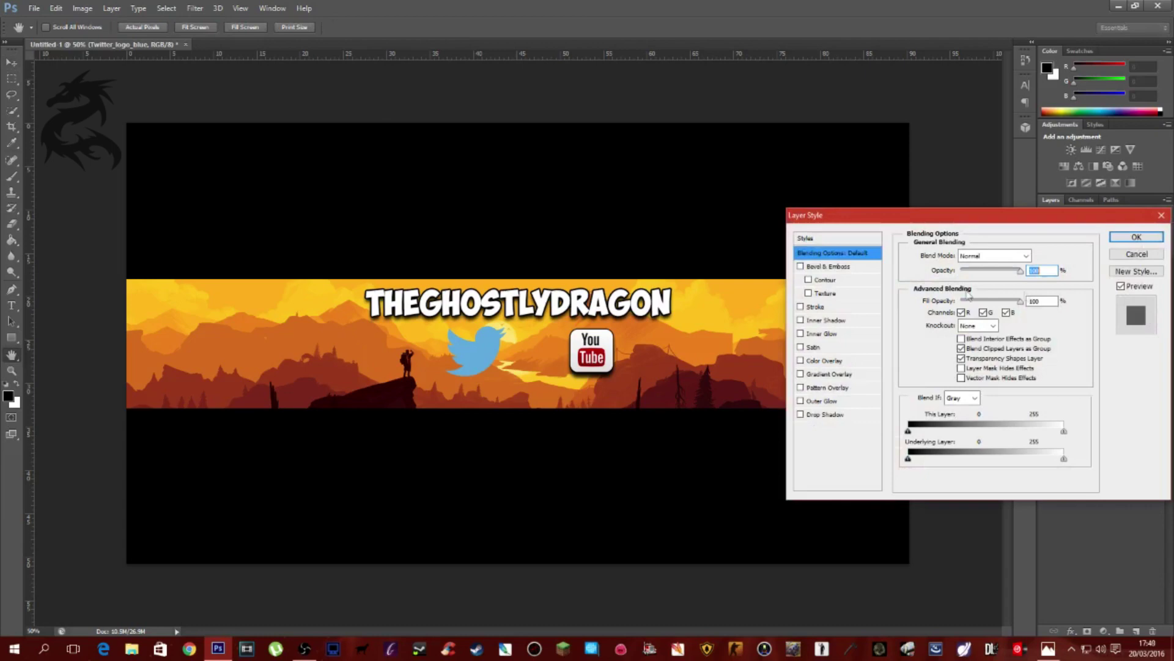
click(837, 375)
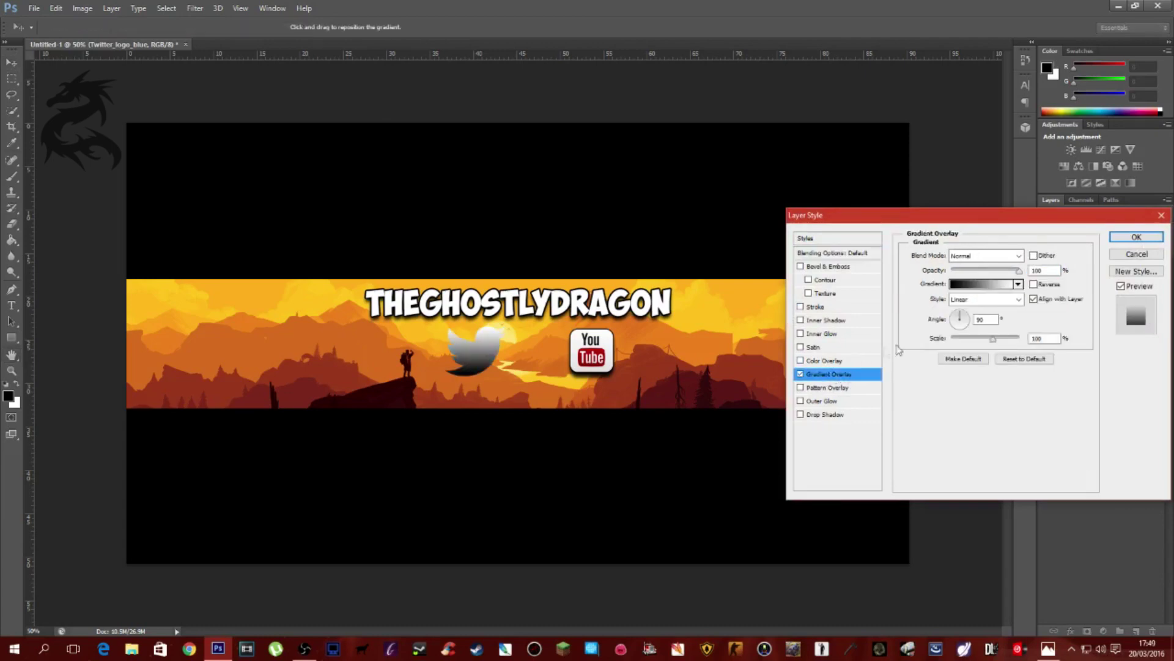
click(966, 284)
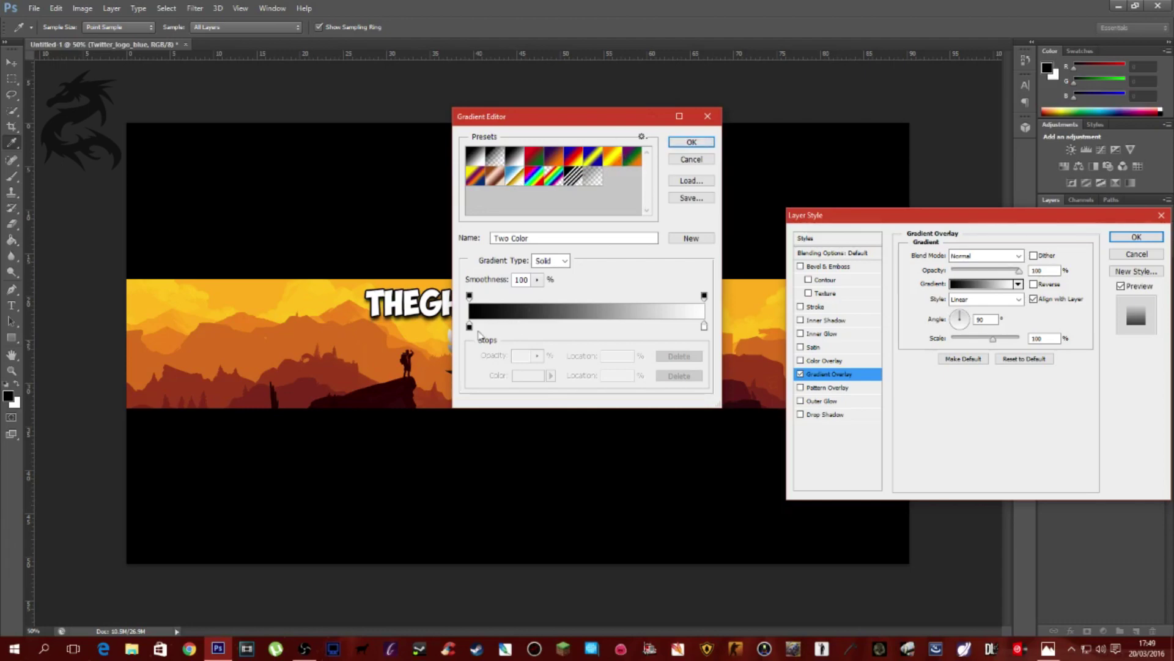
click(469, 326)
click(529, 375)
click(597, 248)
click(579, 174)
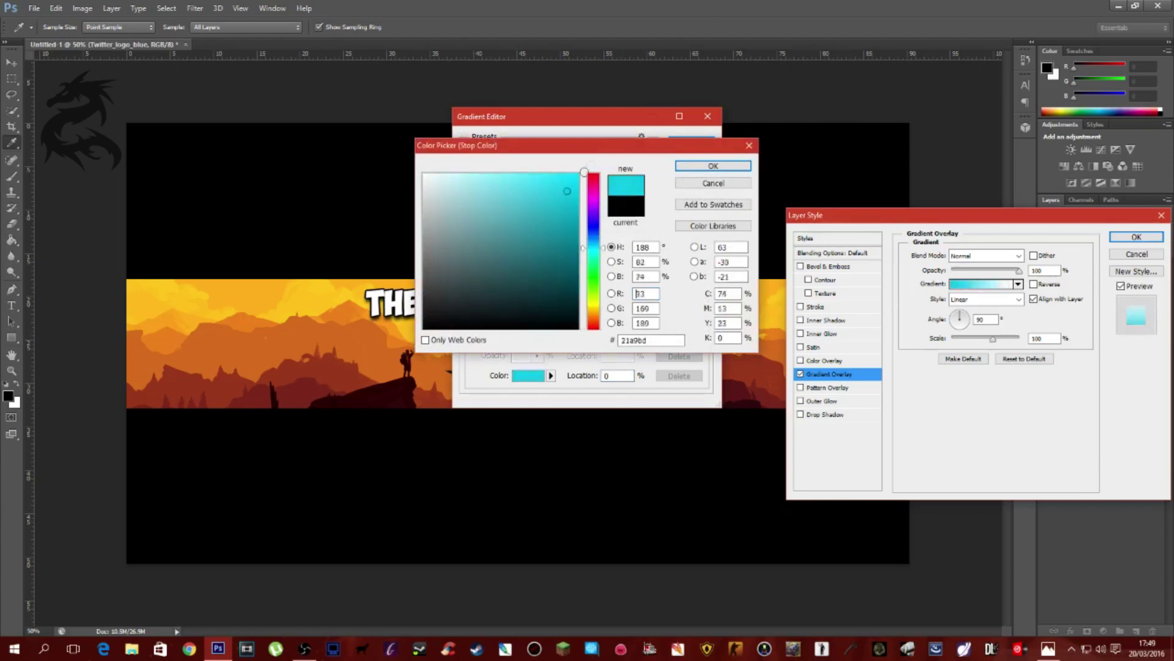
click(710, 172)
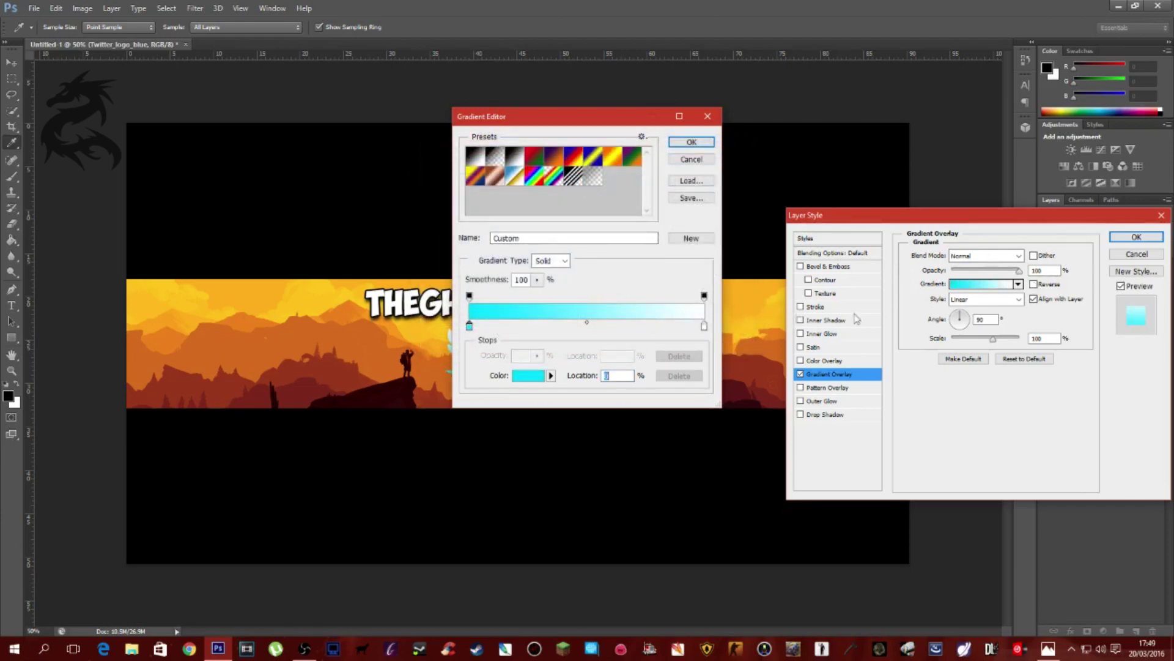
click(691, 142)
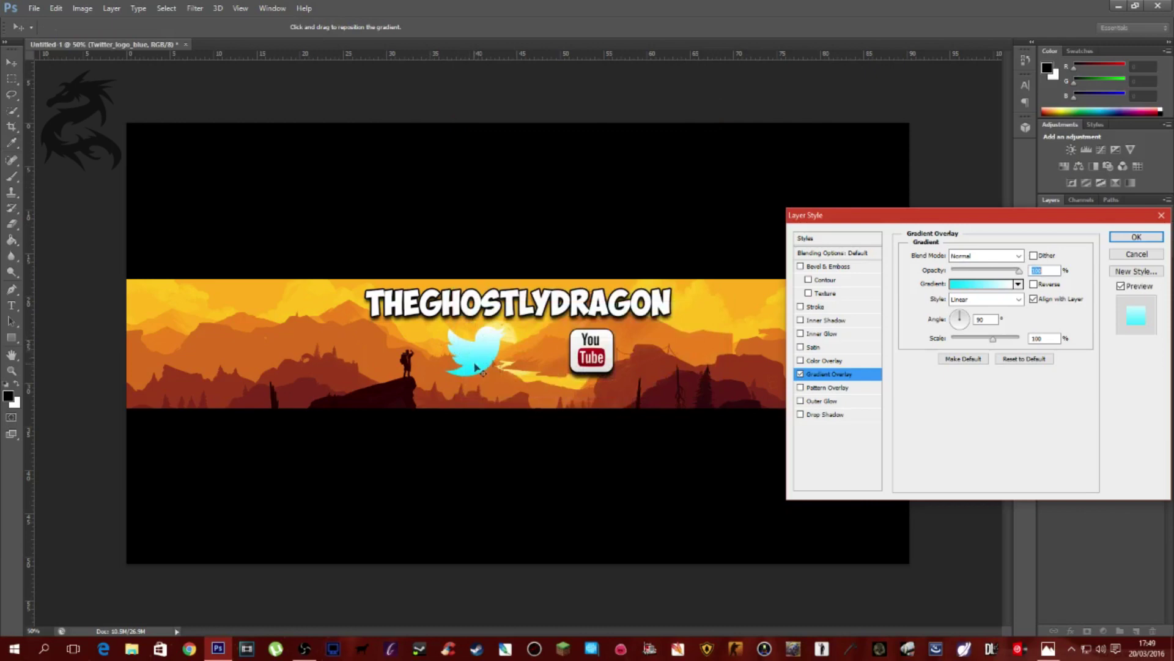
click(1003, 256)
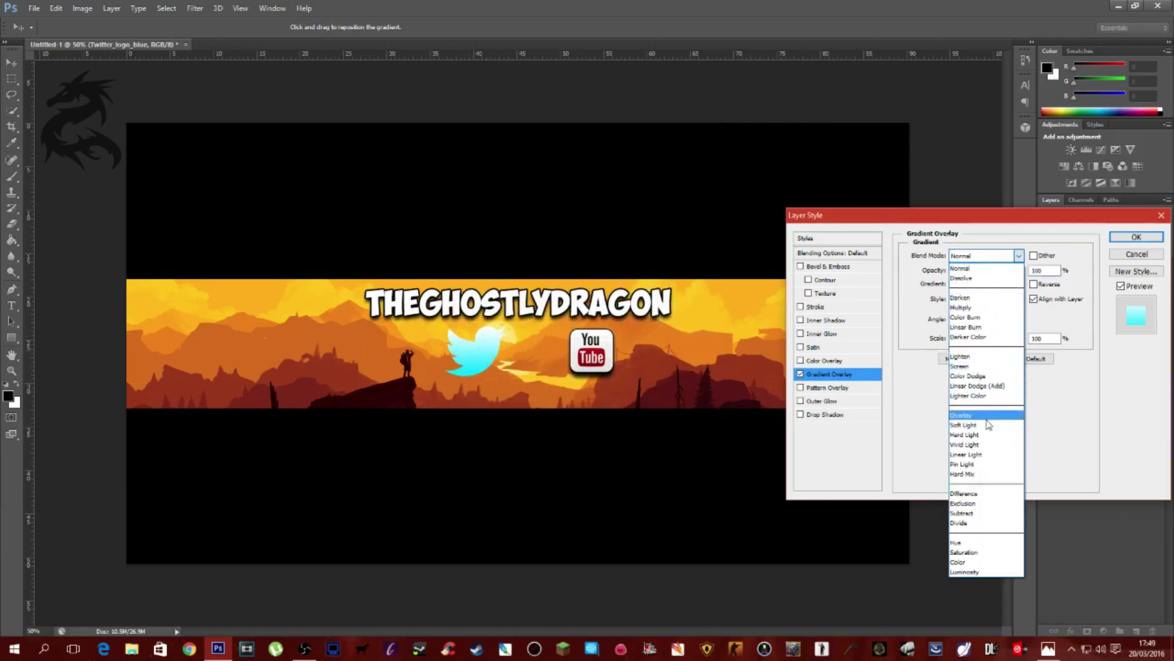
click(986, 416)
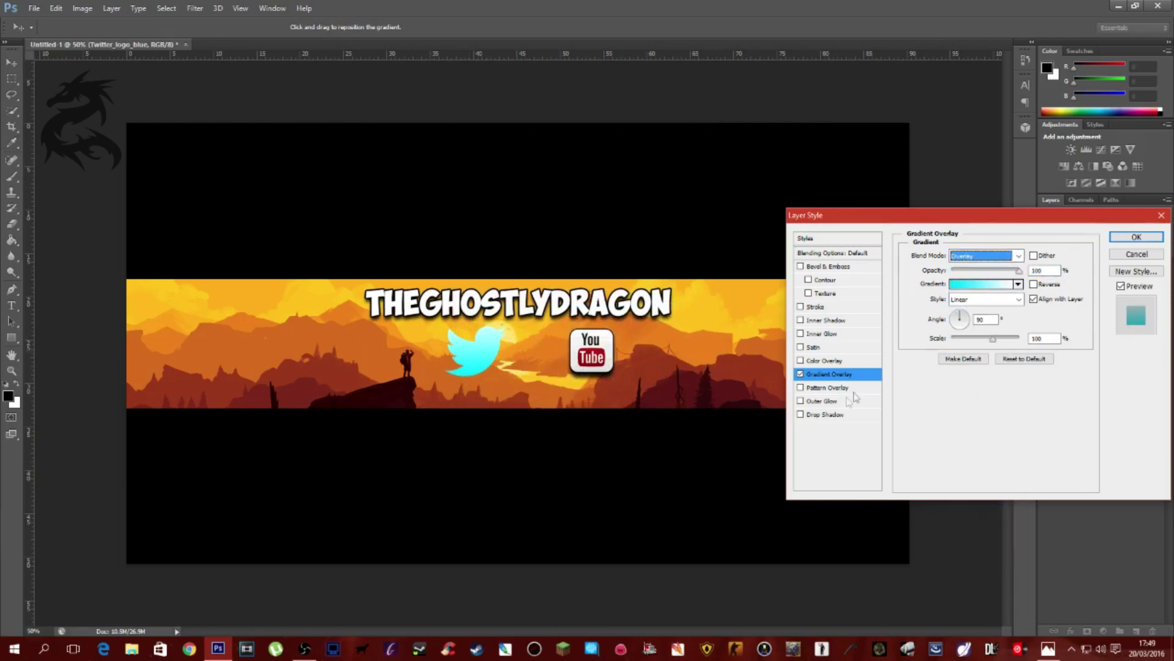
- Add a stronger drop shadow, a 4 px stroke and Bevel & Emboss to the Twitter logo
click(829, 415)
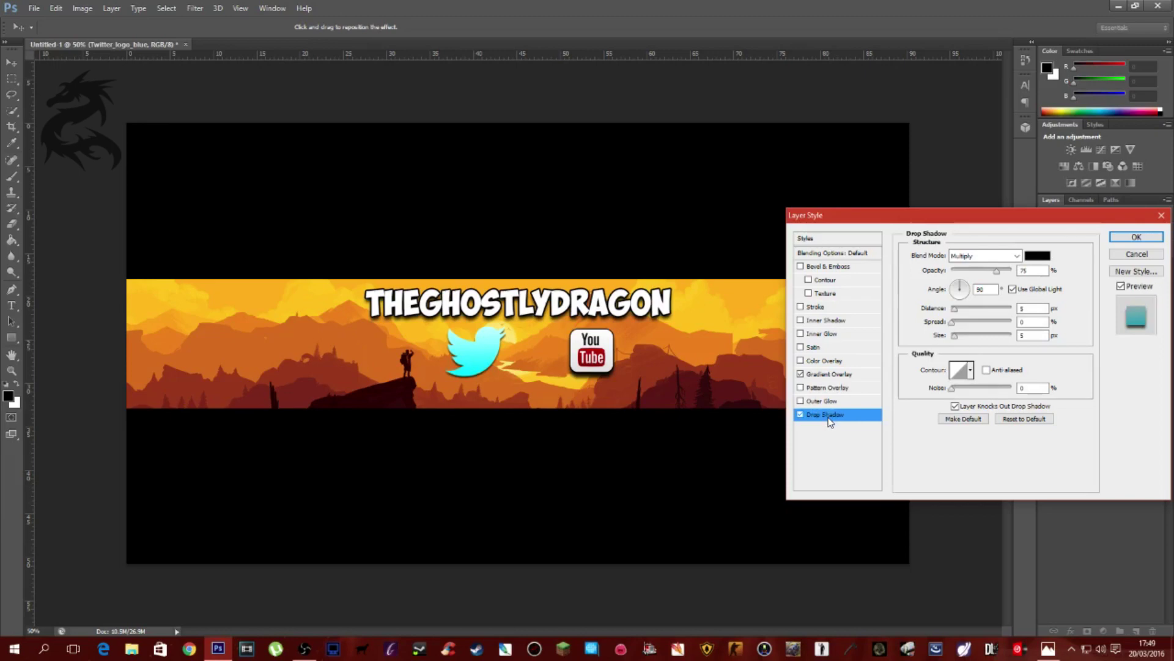
click(814, 307)
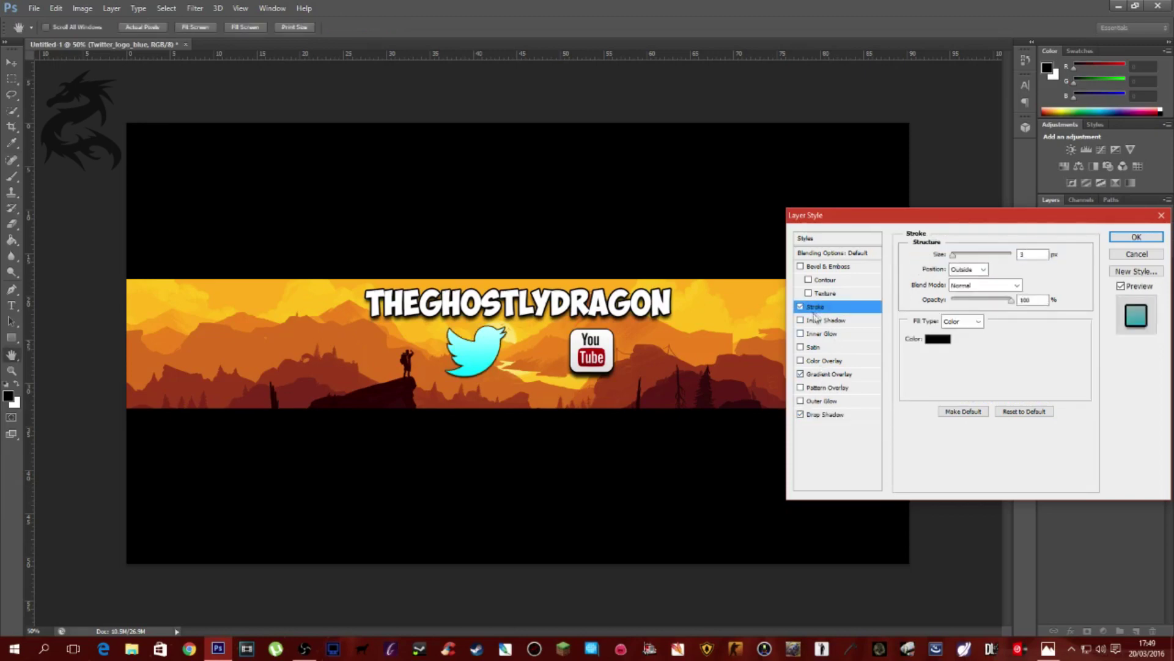
click(830, 415)
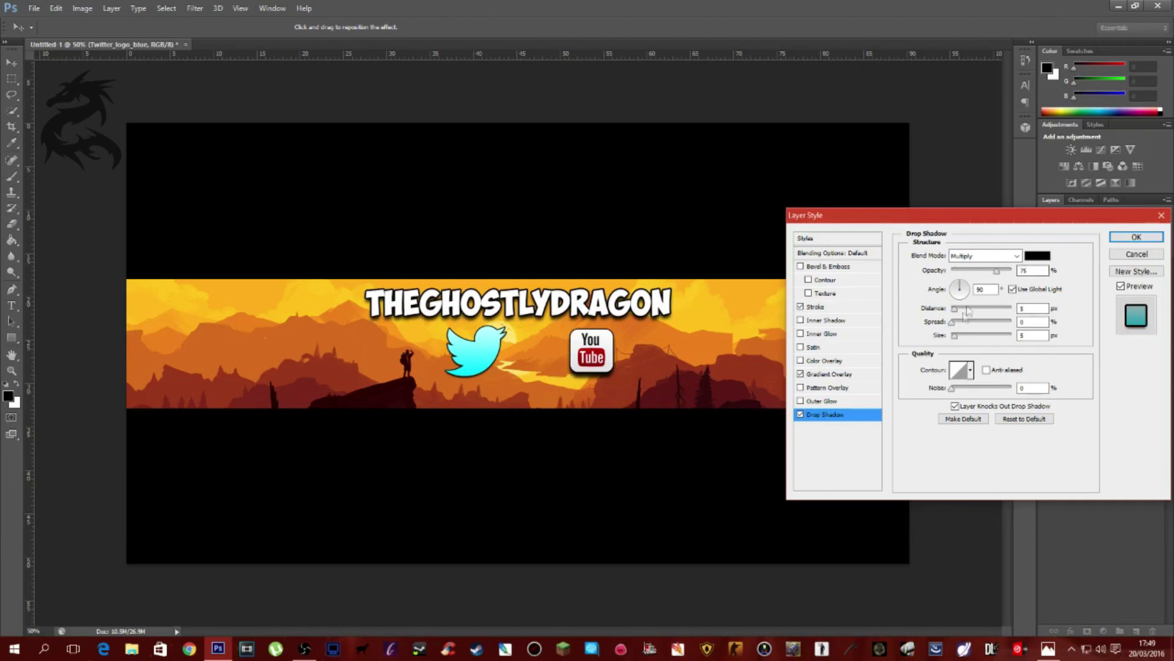
drag(998, 271, 1003, 271)
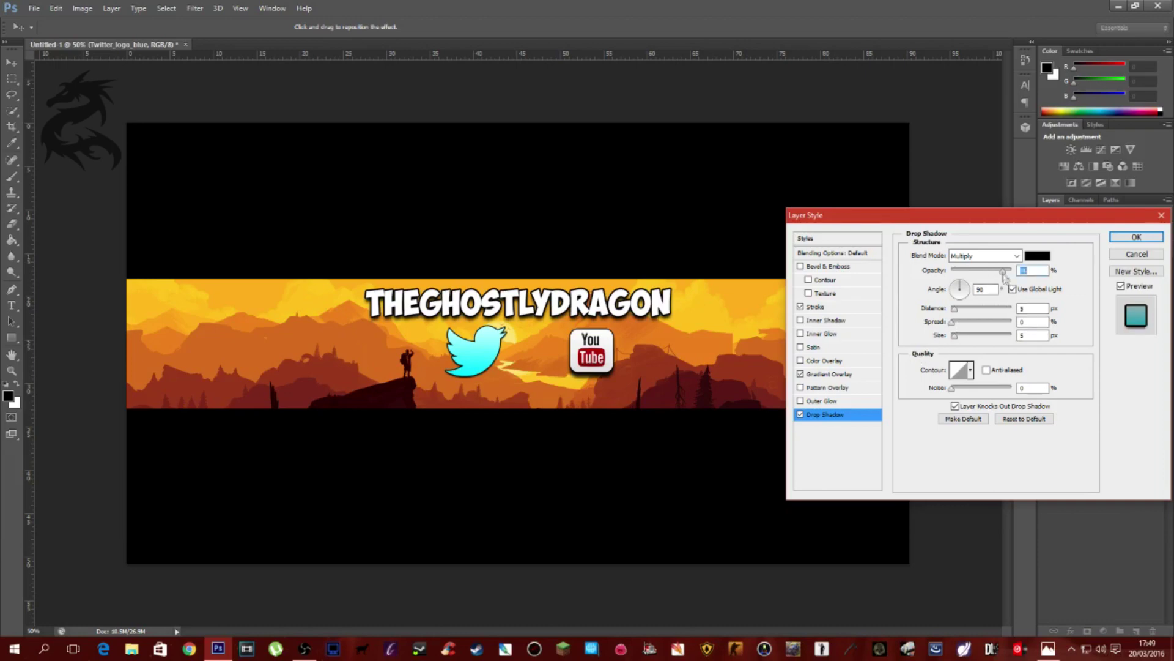
click(817, 307)
click(1039, 252)
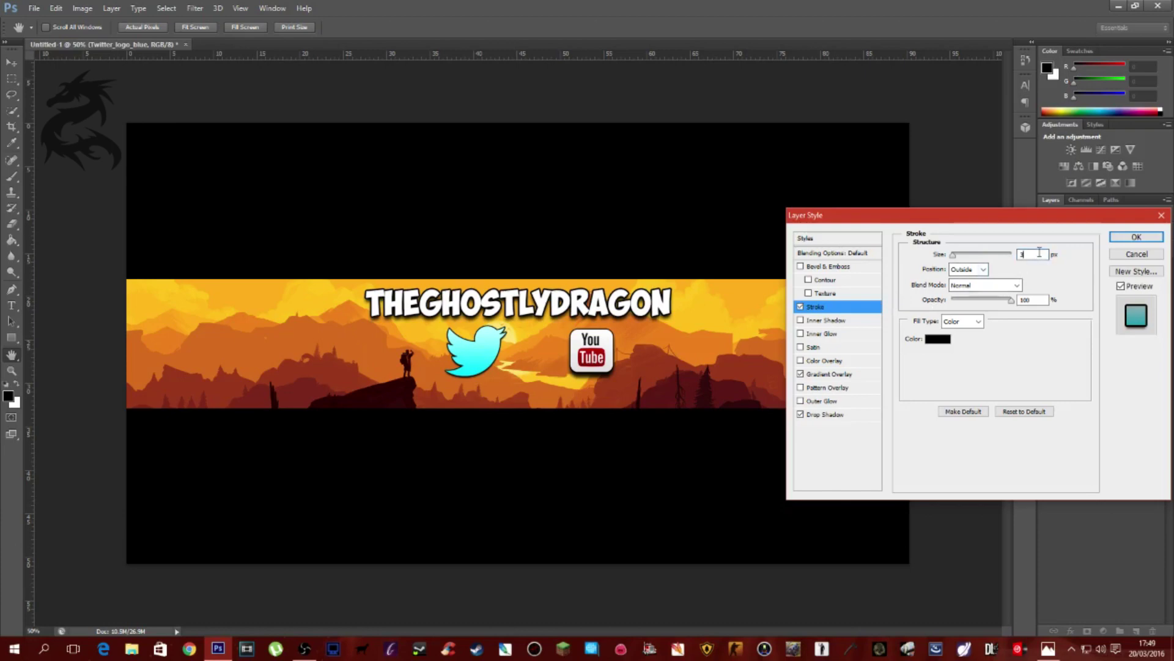
text(4)
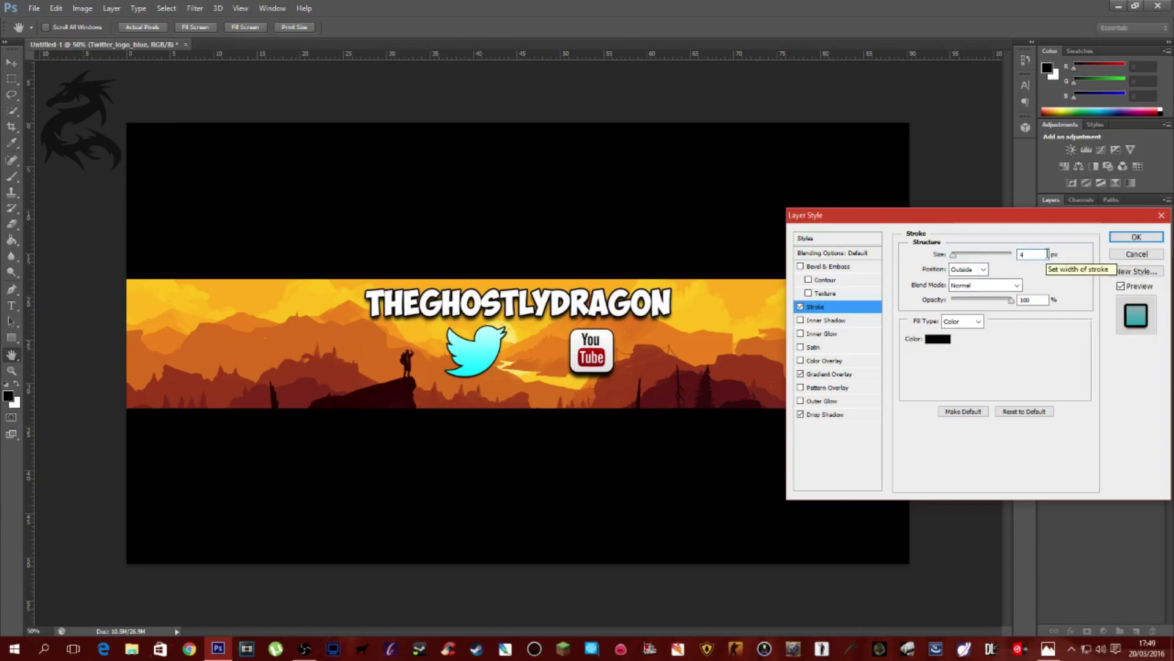
click(834, 268)
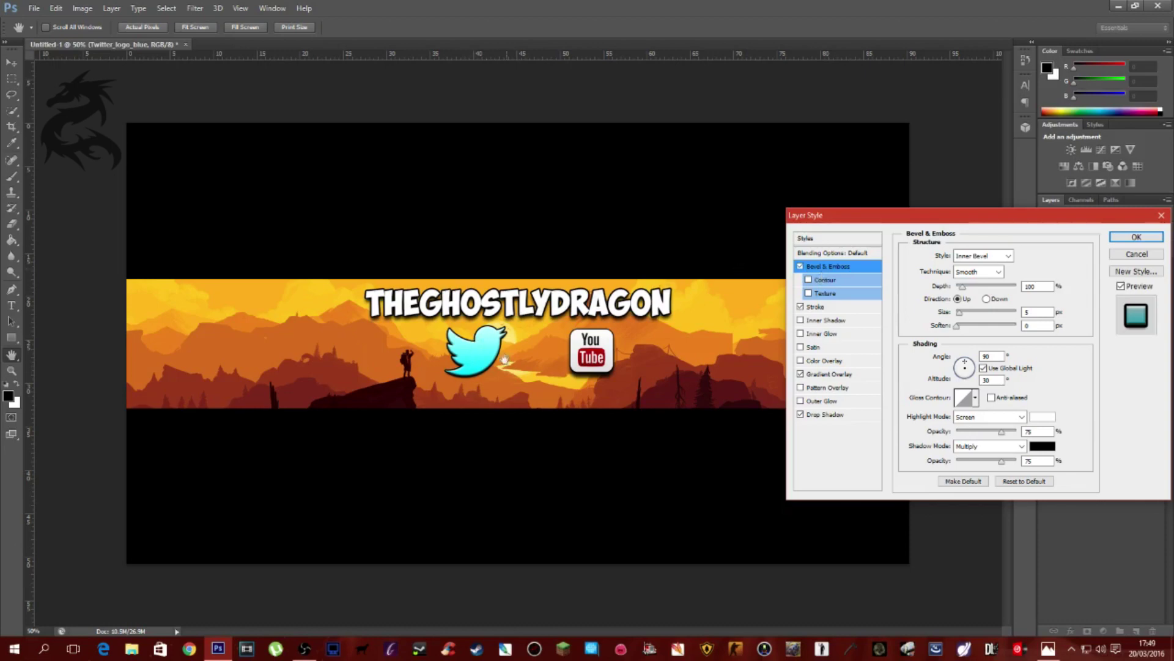
click(1135, 238)
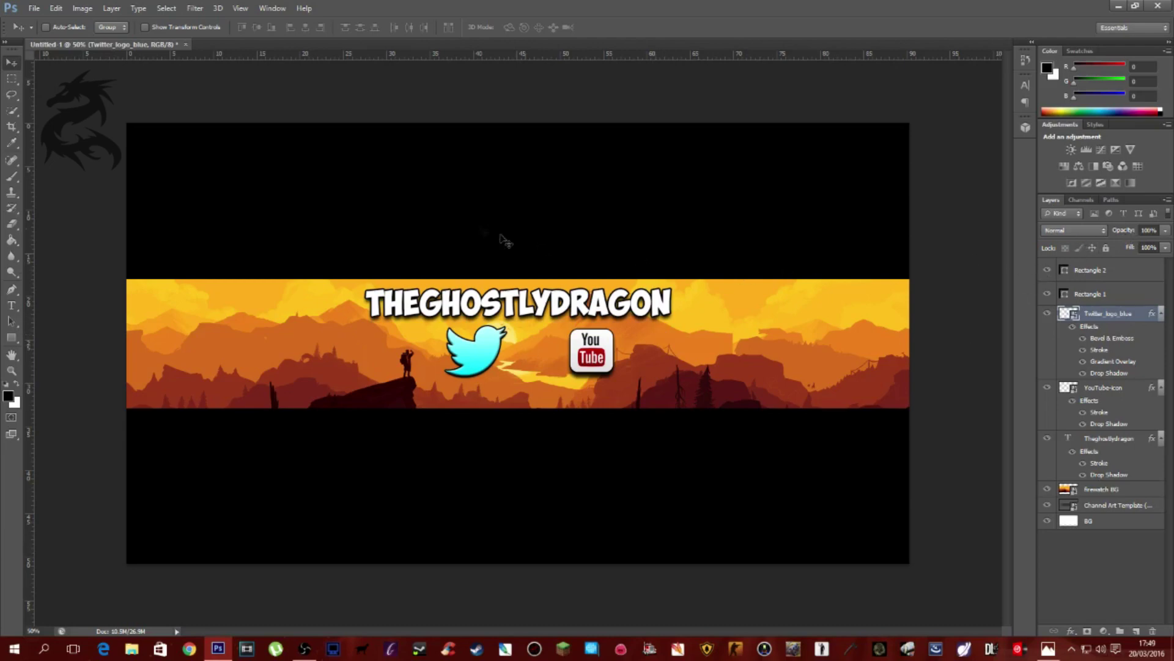
- Add a LET'S PLAY CHANNEL subtitle text layer below the icons at 60 pt
click(12, 306)
click(469, 404)
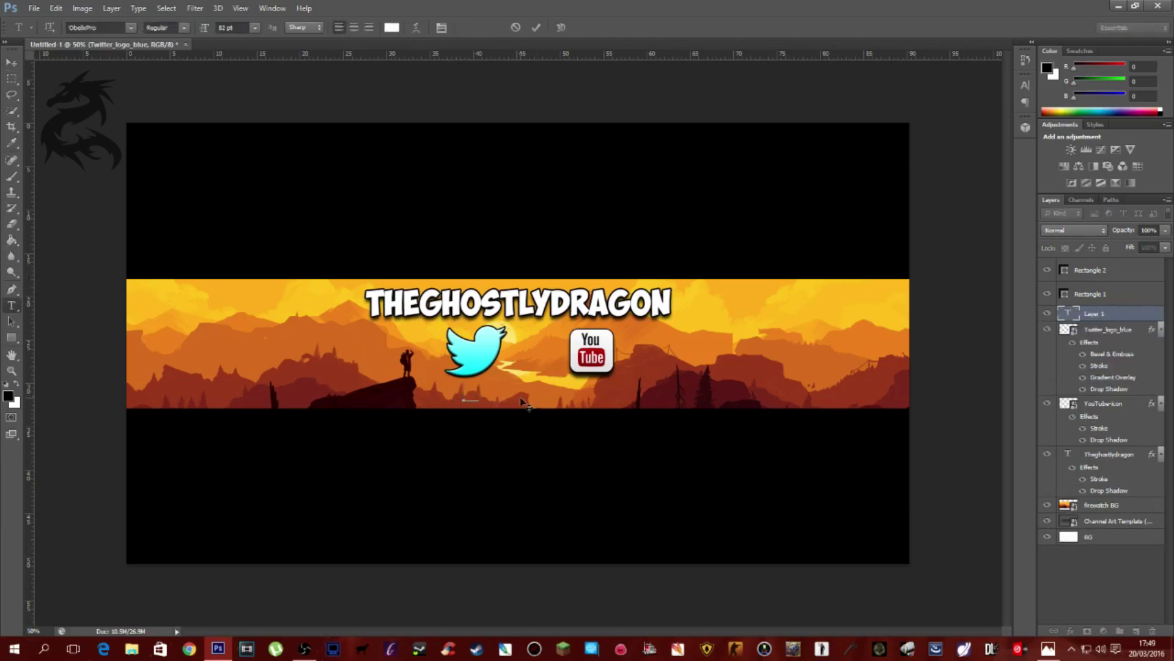
text(LET)
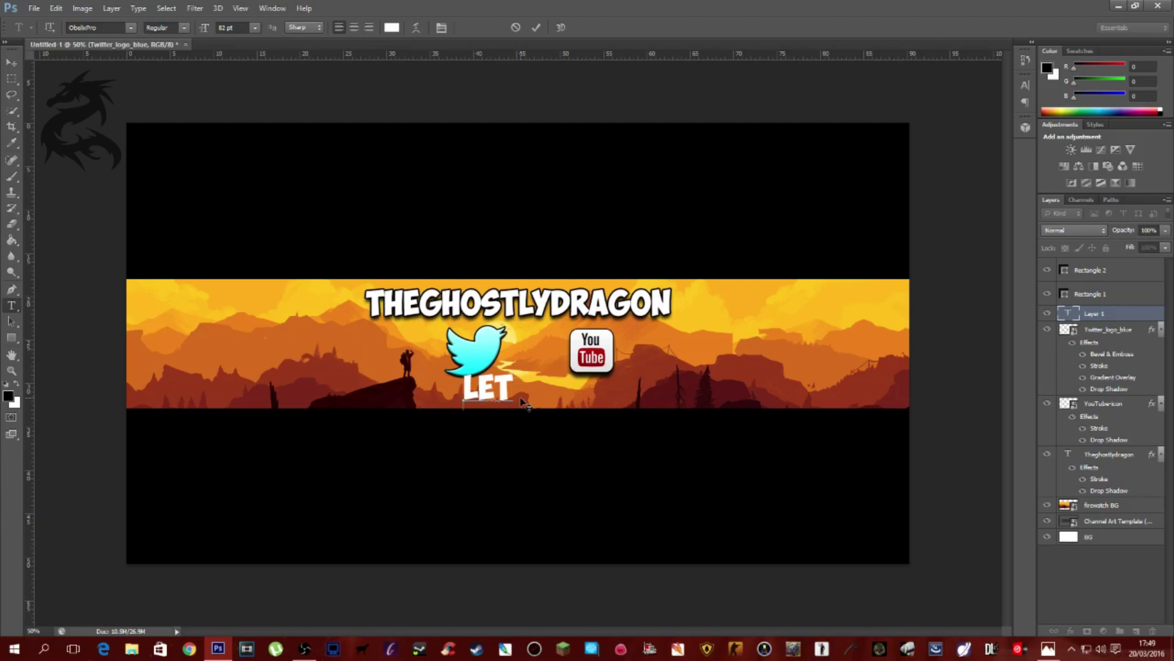
key(BackSpace)
text(T'S)
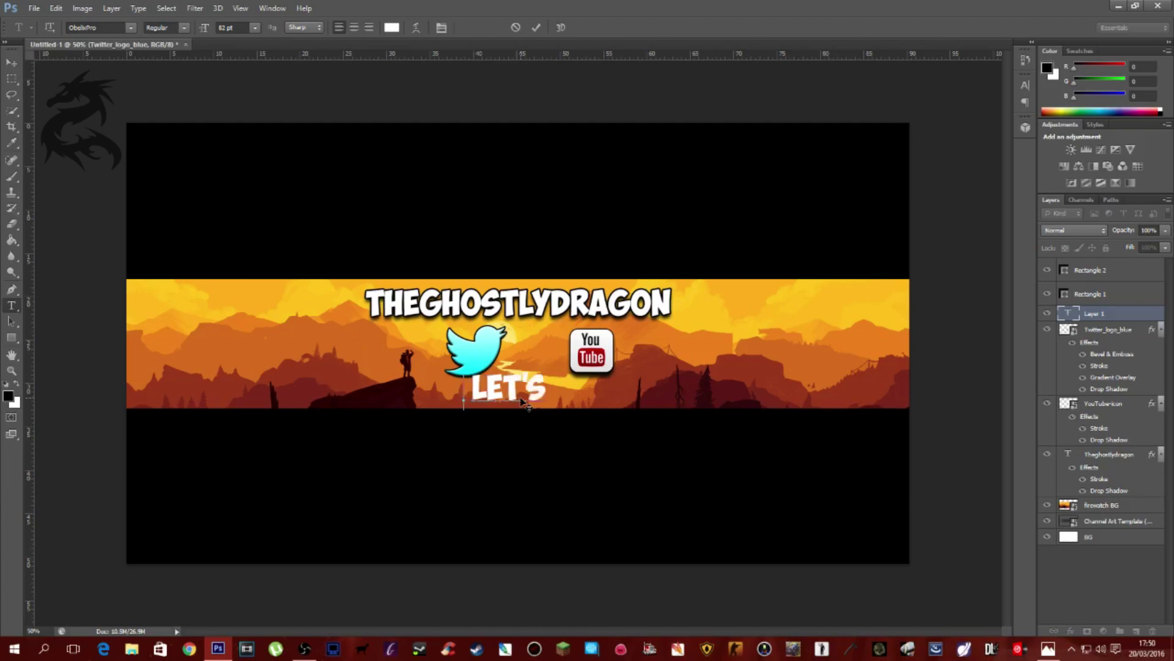
text( PALY C)
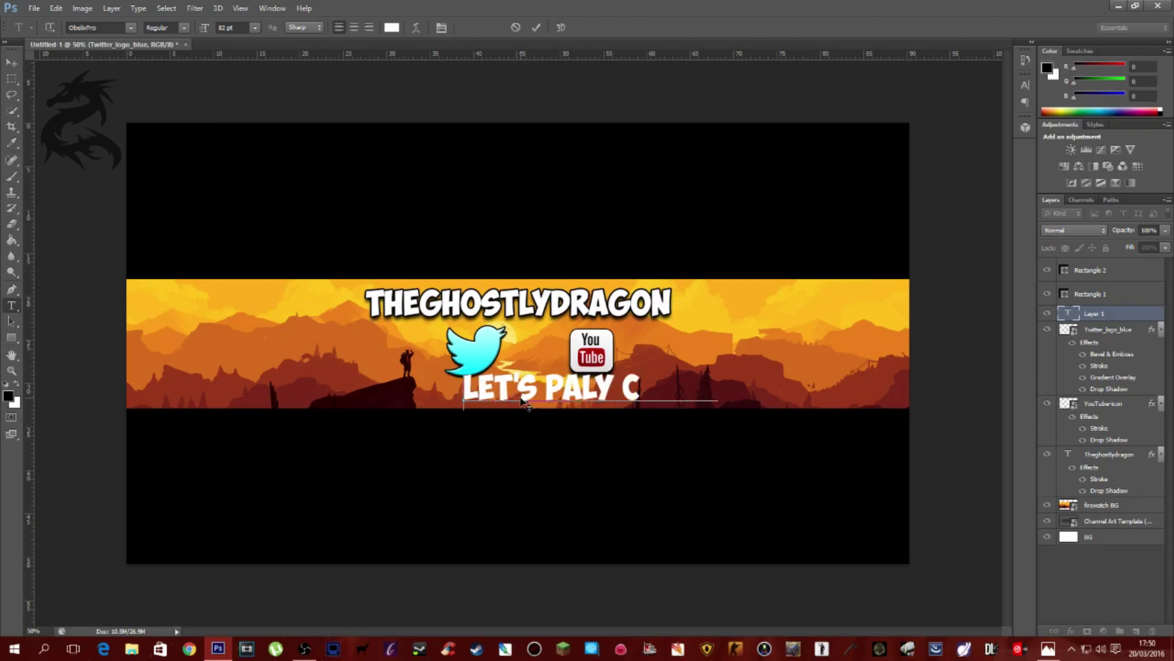
text(HANNEL)
mouse_move(750, 398)
mouse_down()
mouse_move(463, 389)
mouse_move(749, 397)
mouse_up()
click(436, 376)
click(255, 29)
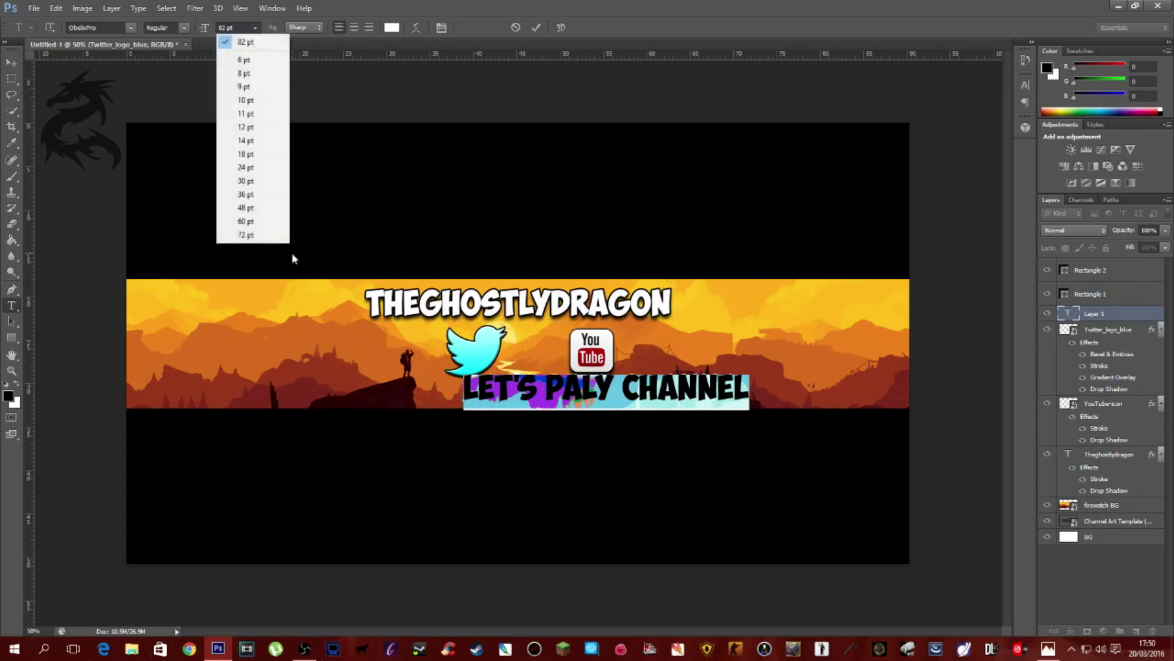
click(246, 220)
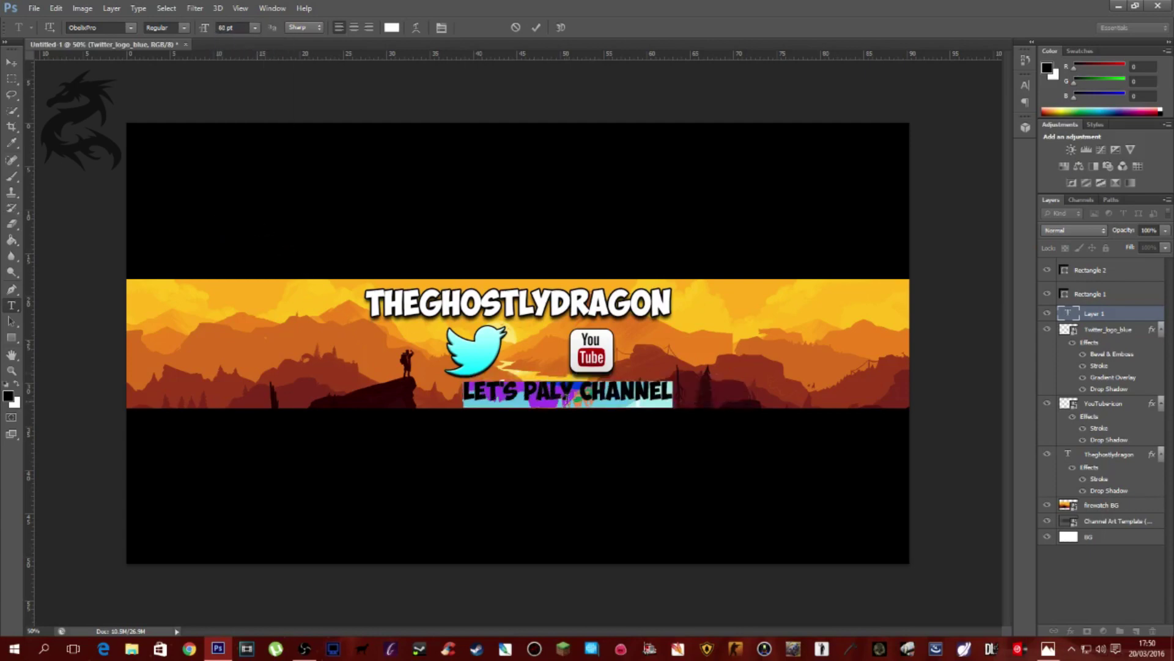
- Centre the subtitle under the icons, correct 'PALY' to 'PLAY' and end it with '!'
drag(551, 406, 504, 406)
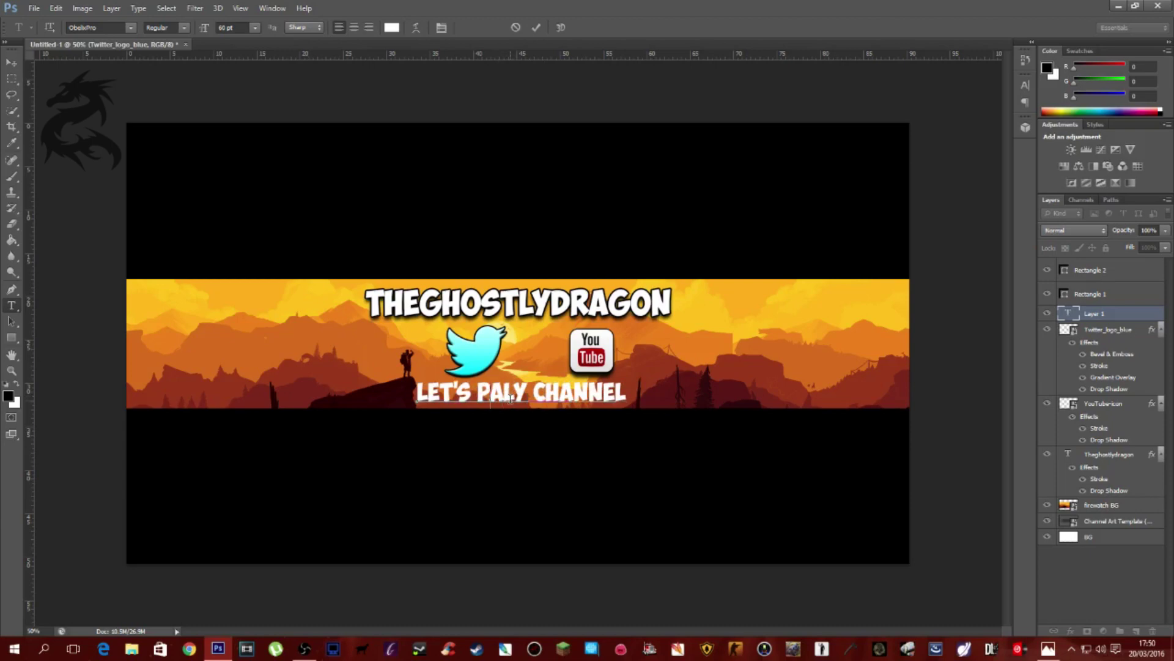
key(BackSpace)
key(BackSpace)
text(LA)
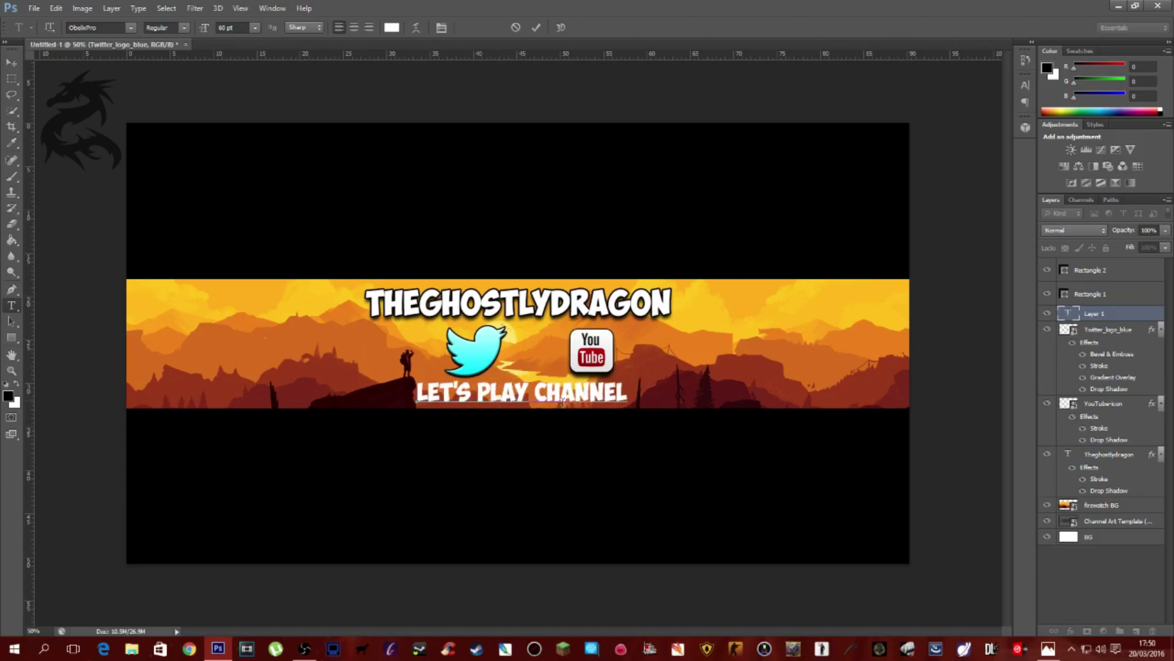
key(Home)
text(!)
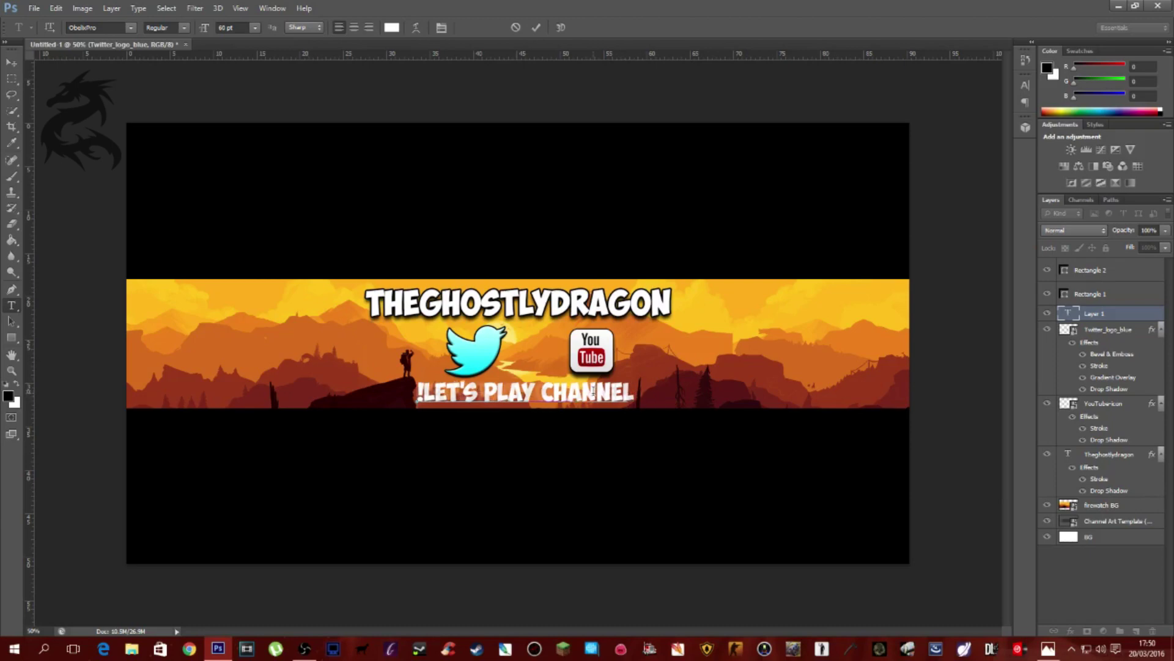
key(BackSpace)
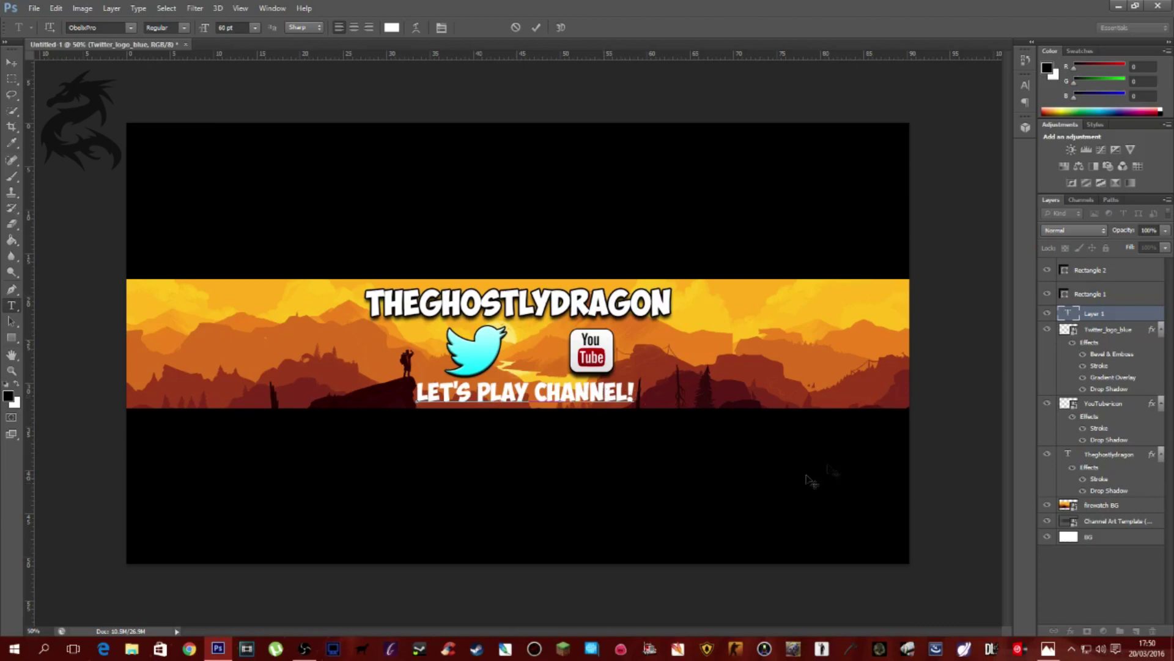
click(1128, 313)
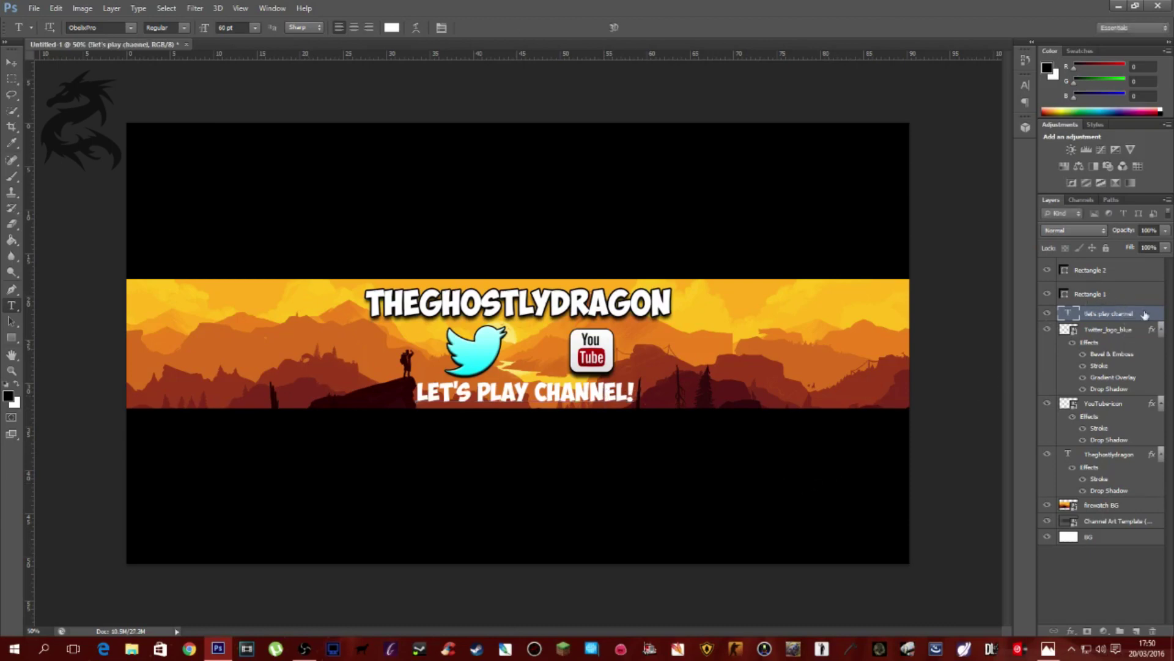
- Paste the title's stroke and drop shadow onto the LET'S PLAY CHANNEL! layer and nudge it right
right_click(1145, 314)
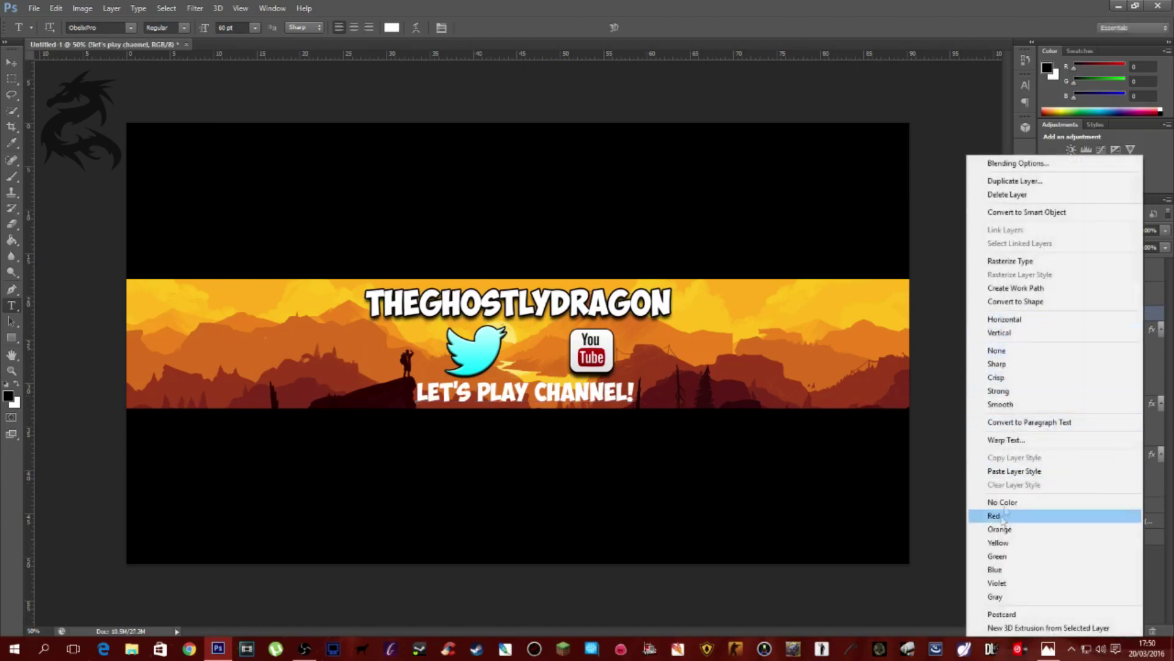
click(1015, 471)
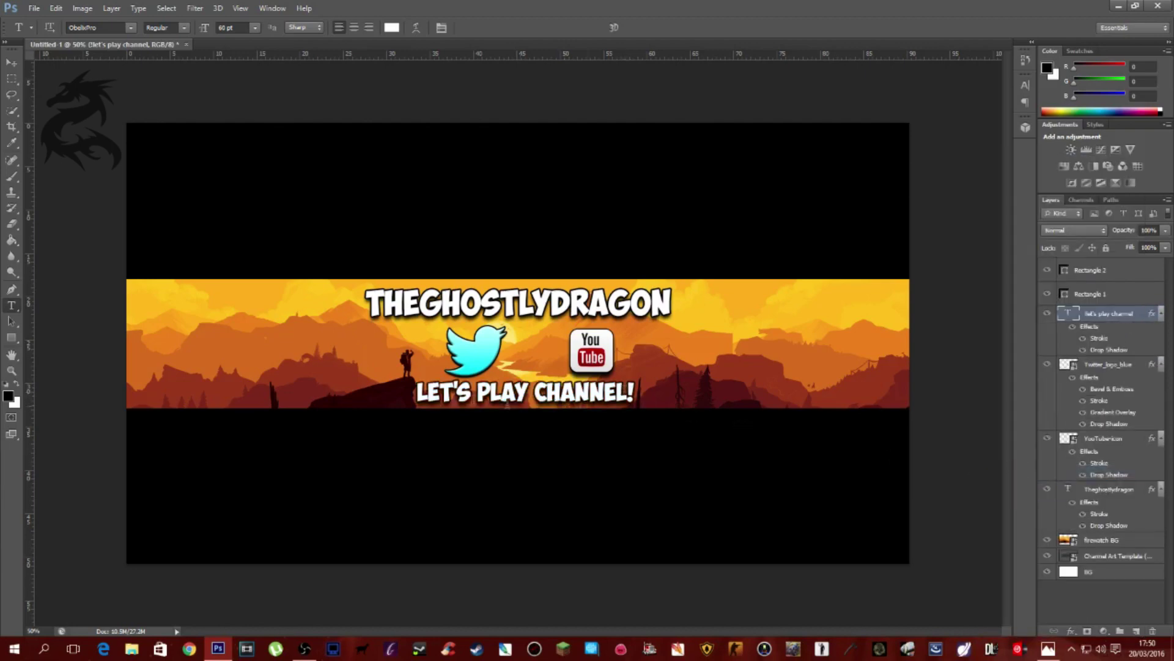
click(12, 62)
drag(561, 441, 563, 445)
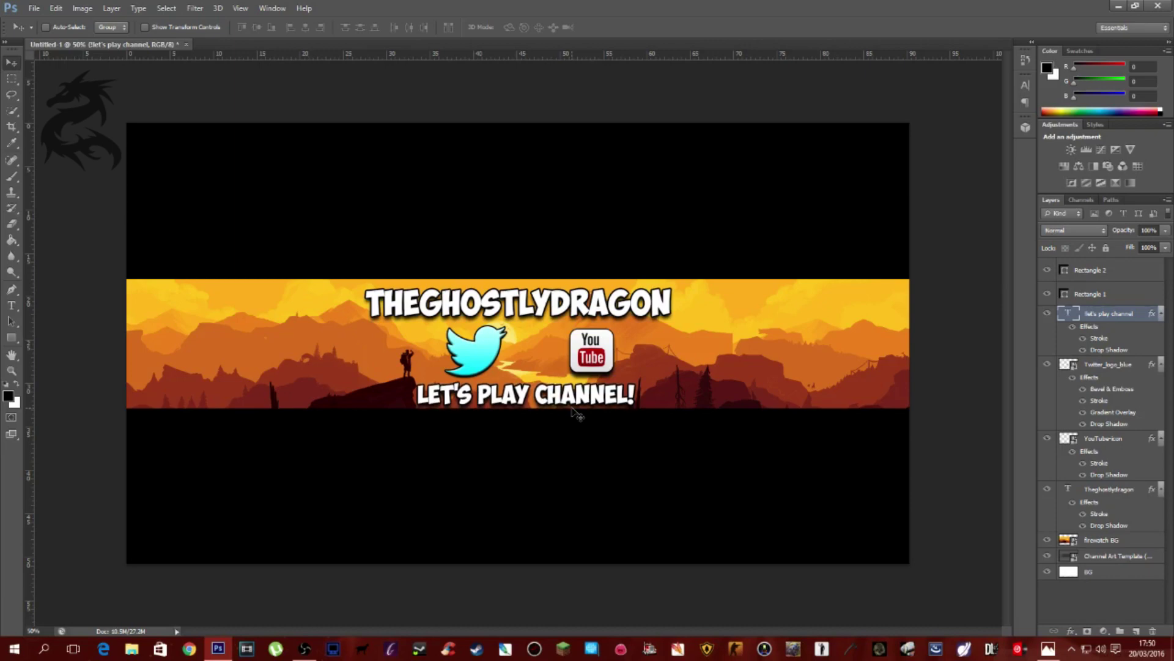
key(Right)
key(Right)
key(Right)
key(Right)
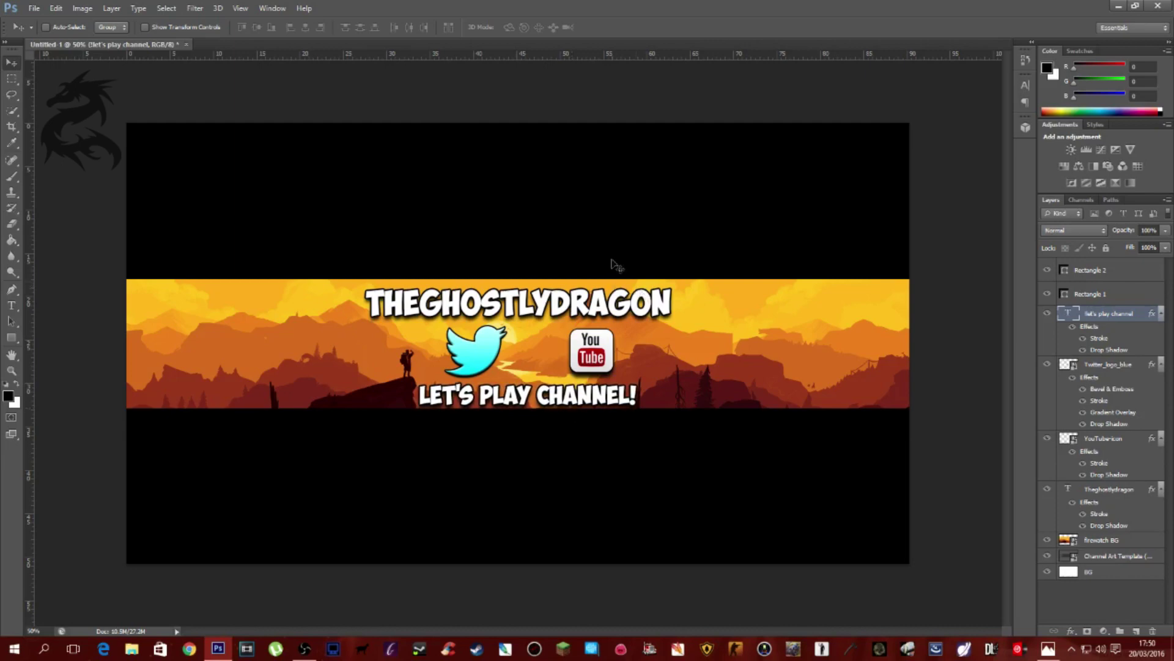
- Place the dragon image at the right end of the orange strip, slightly shrunk
click(34, 8)
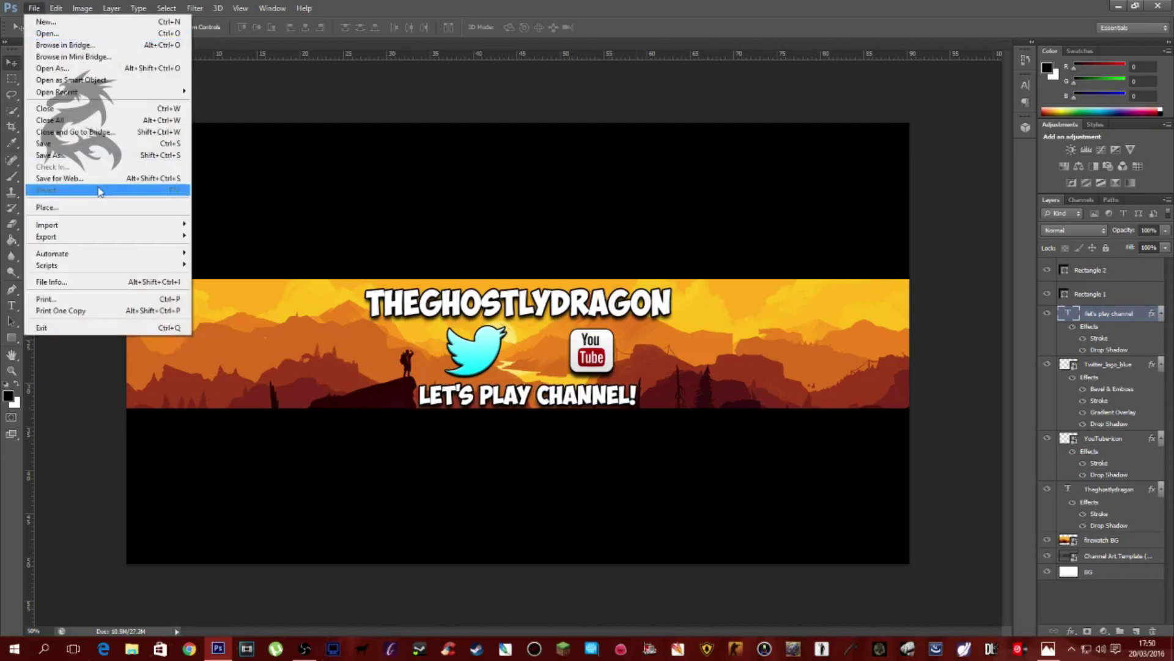
click(96, 209)
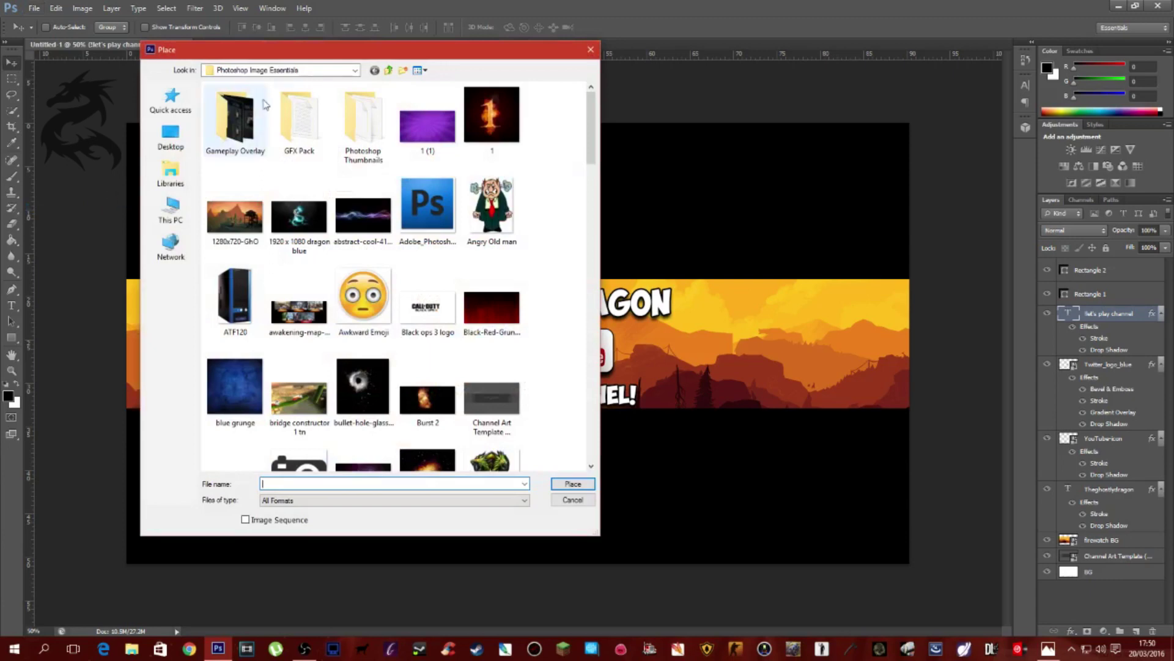
click(590, 49)
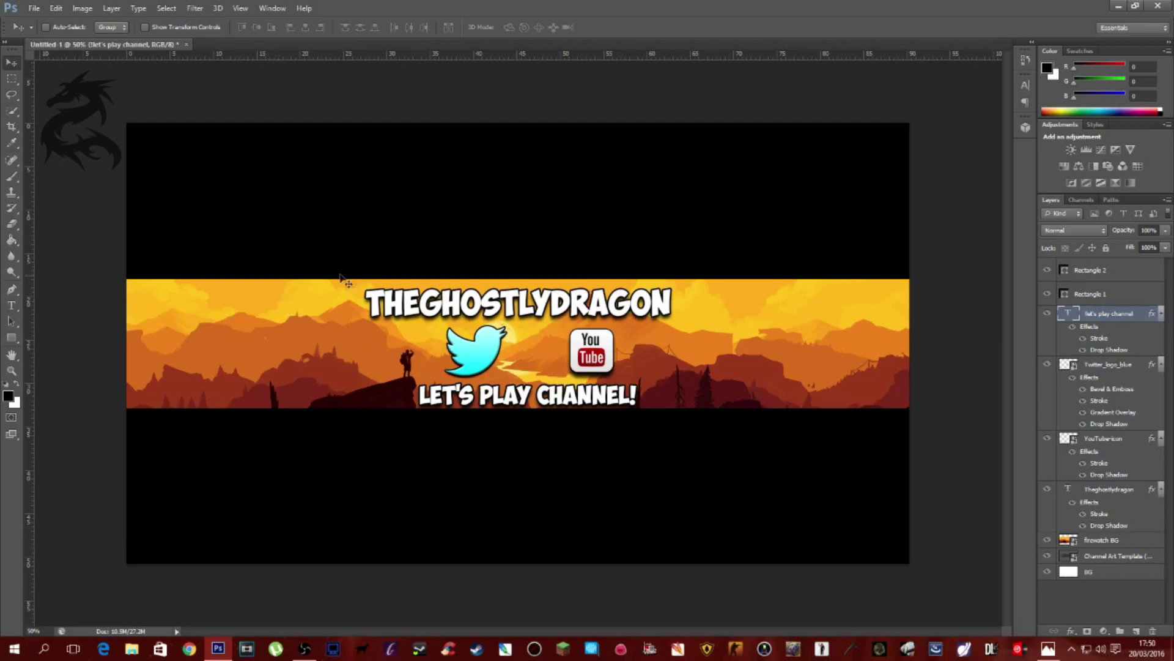
click(33, 8)
click(103, 208)
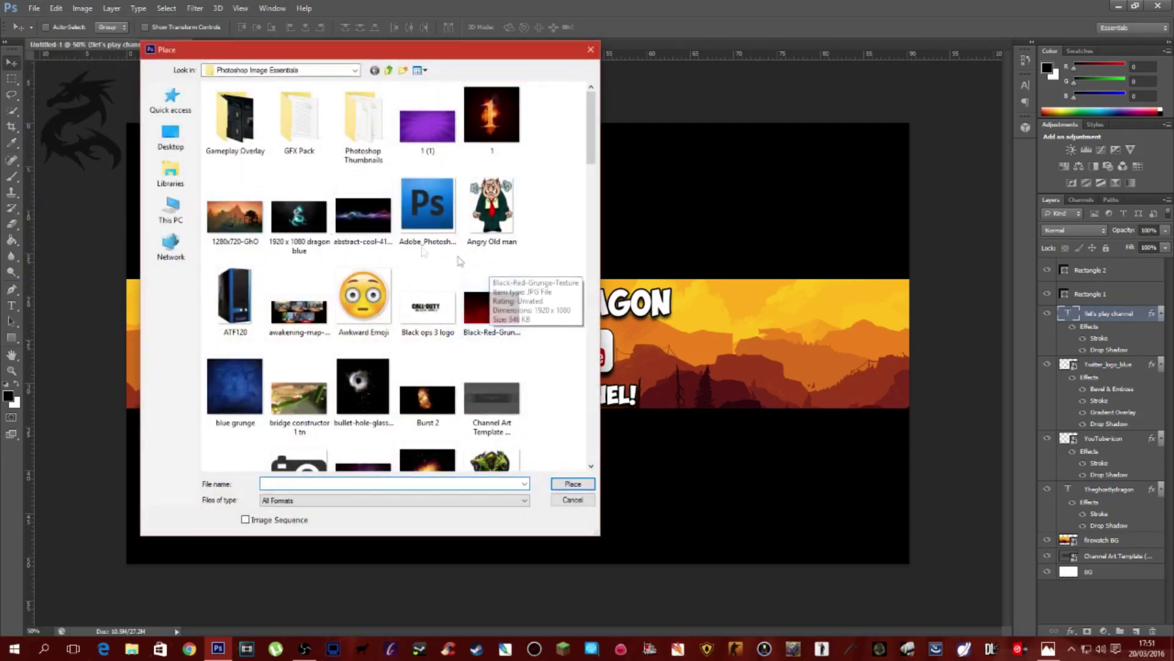
scroll(465, 294, down, 5)
click(435, 173)
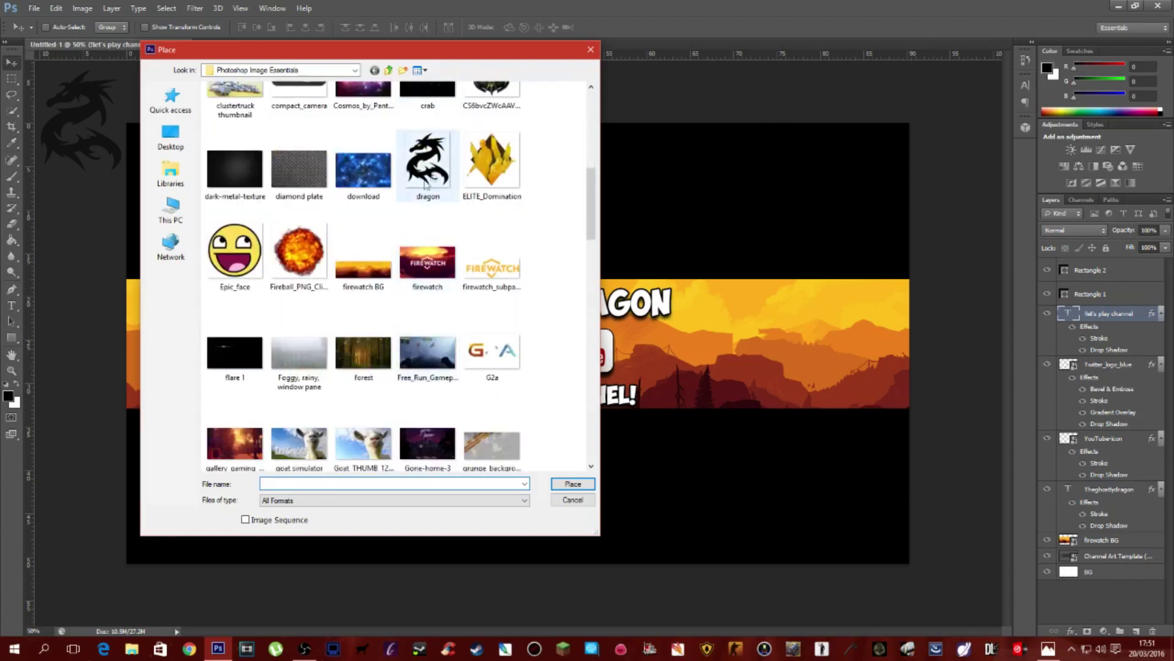
double_click(435, 170)
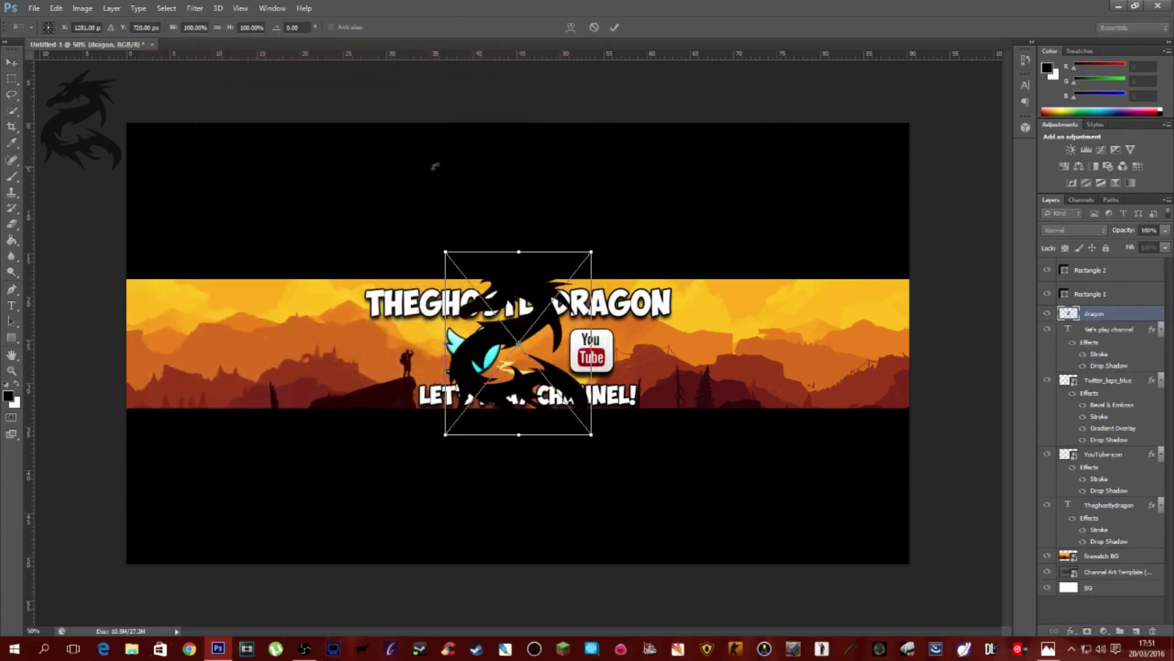
drag(526, 329, 728, 331)
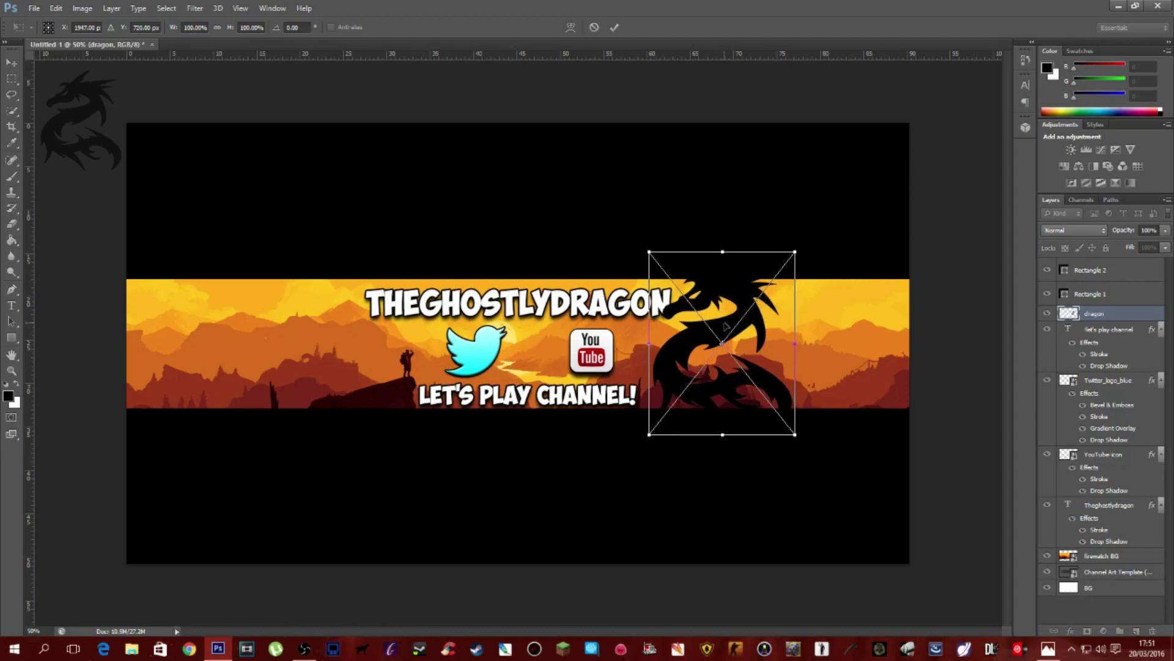
drag(801, 247, 786, 261)
right_click(708, 323)
click(731, 326)
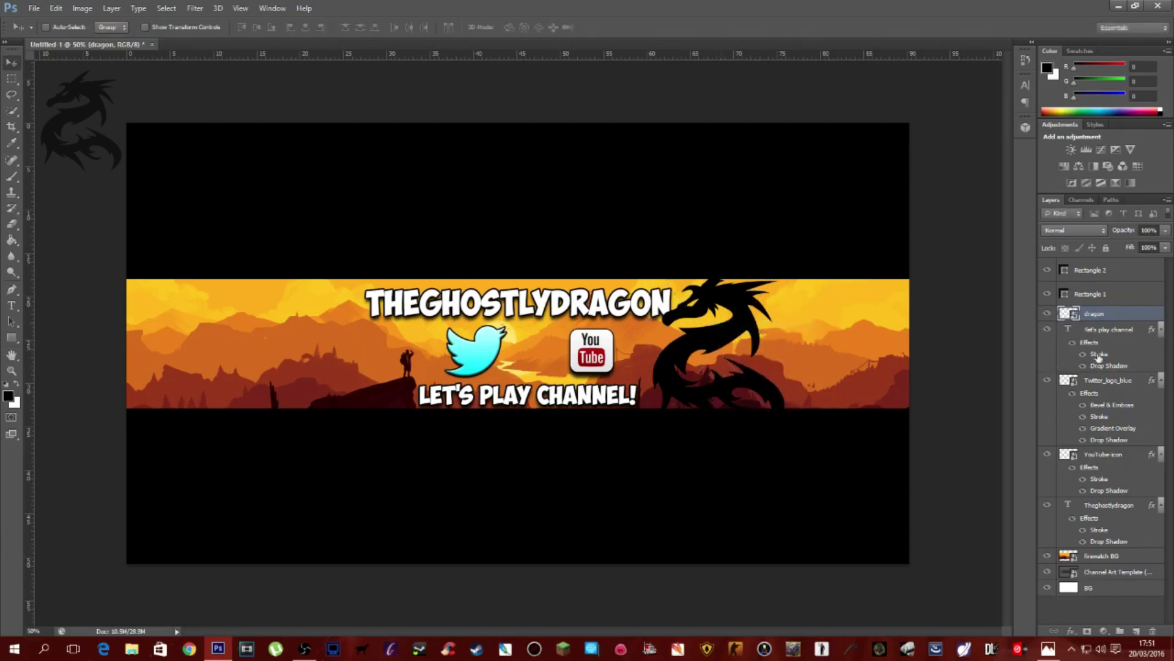
- Move the dragon layer down to sit just above Firewatch BG
drag(1117, 315, 1118, 331)
drag(1118, 369, 1135, 540)
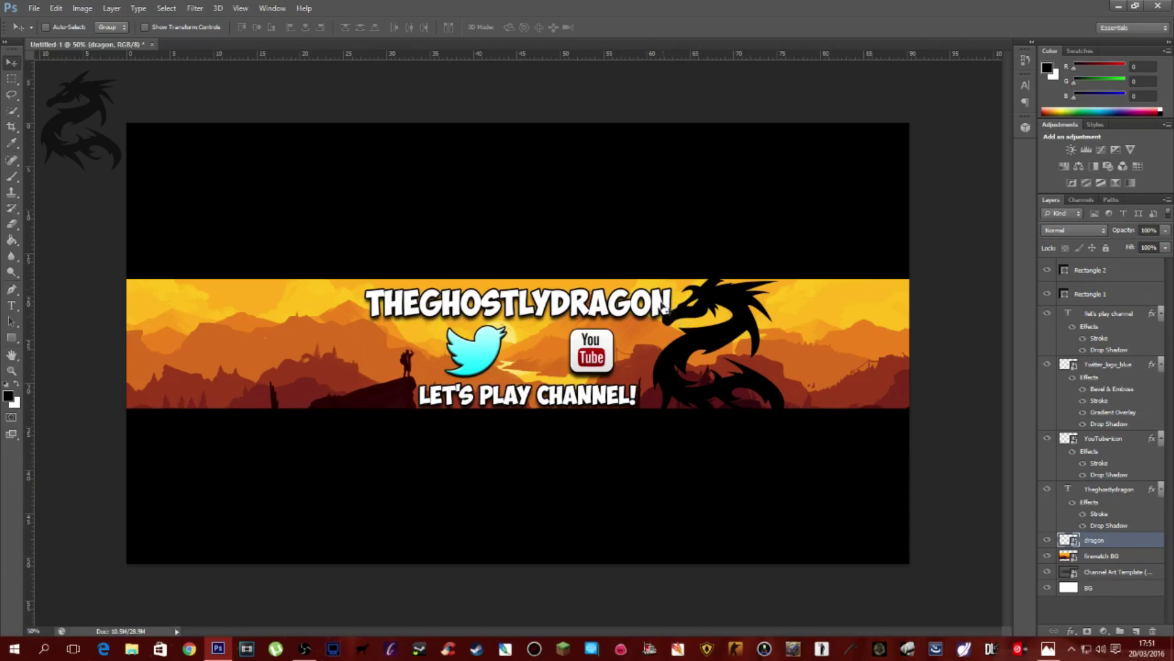
right_click(1130, 543)
key(Escape)
- In the dragon layer's Layer Style, try Bevel & Emboss and leave it unchecked
double_click(1135, 545)
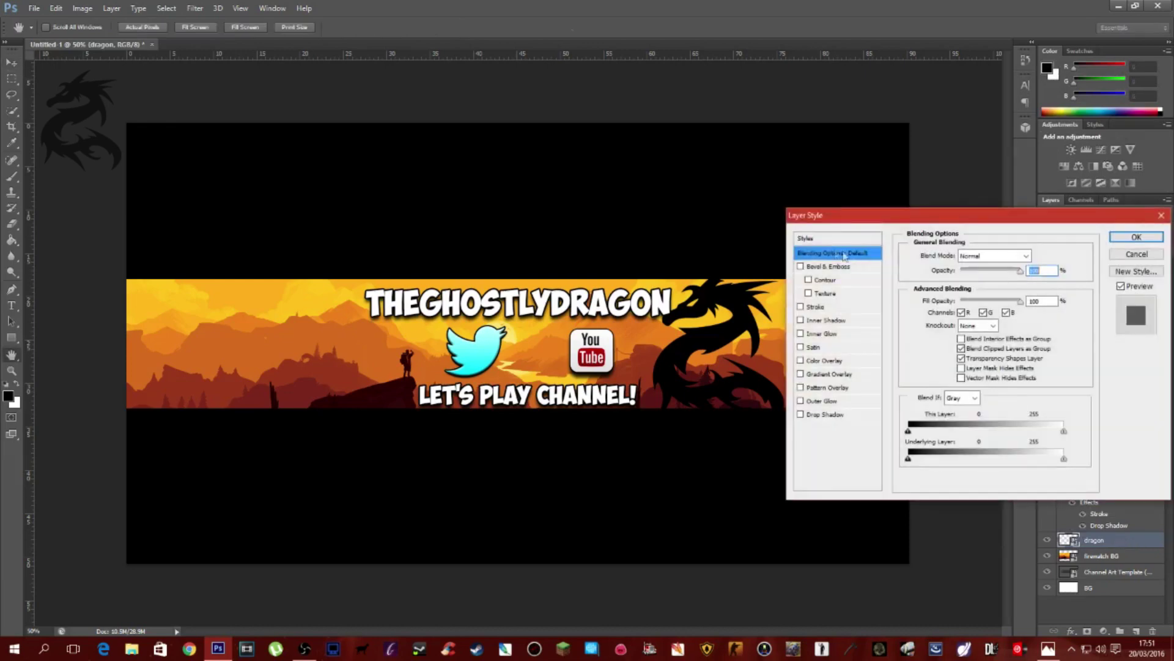
click(810, 268)
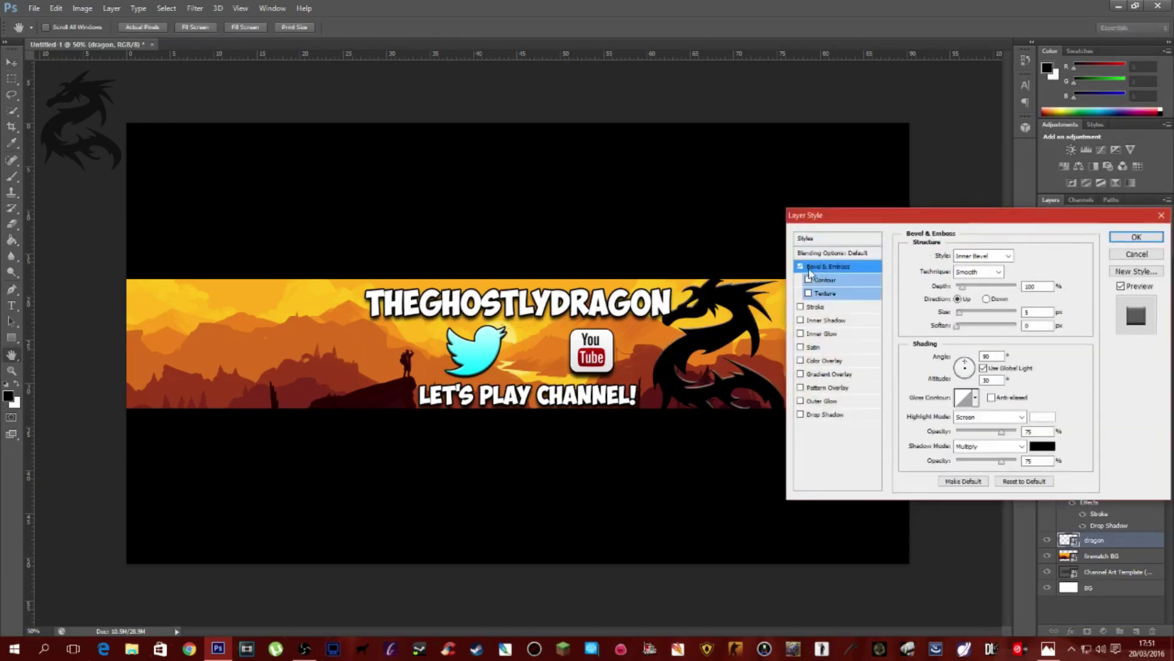
click(800, 266)
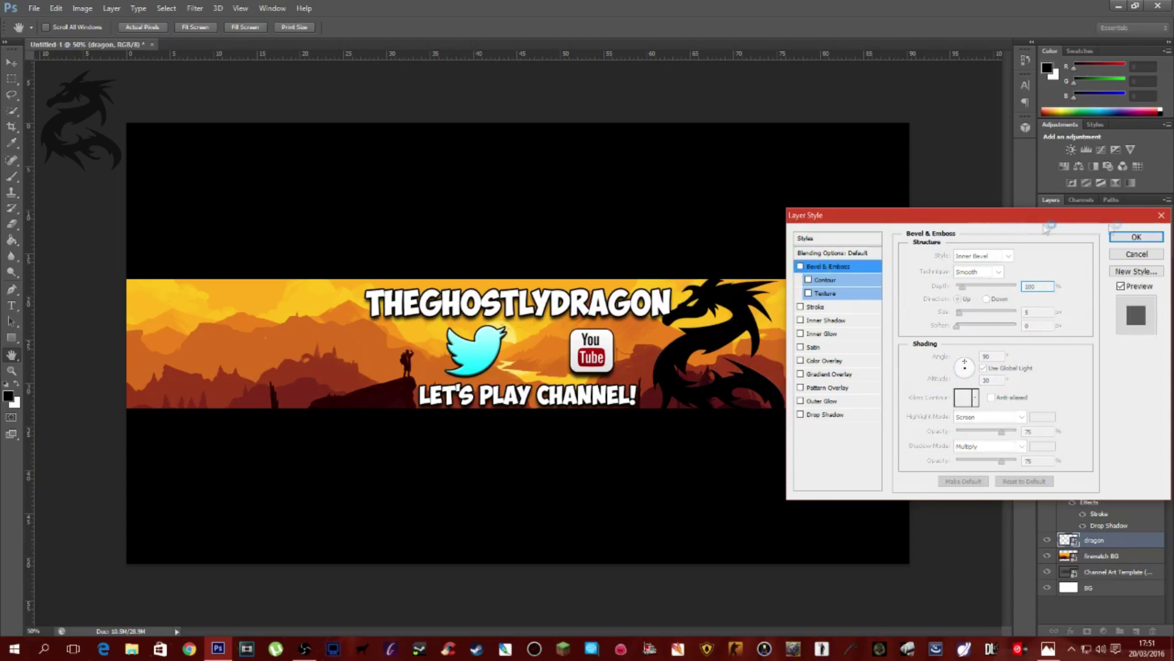